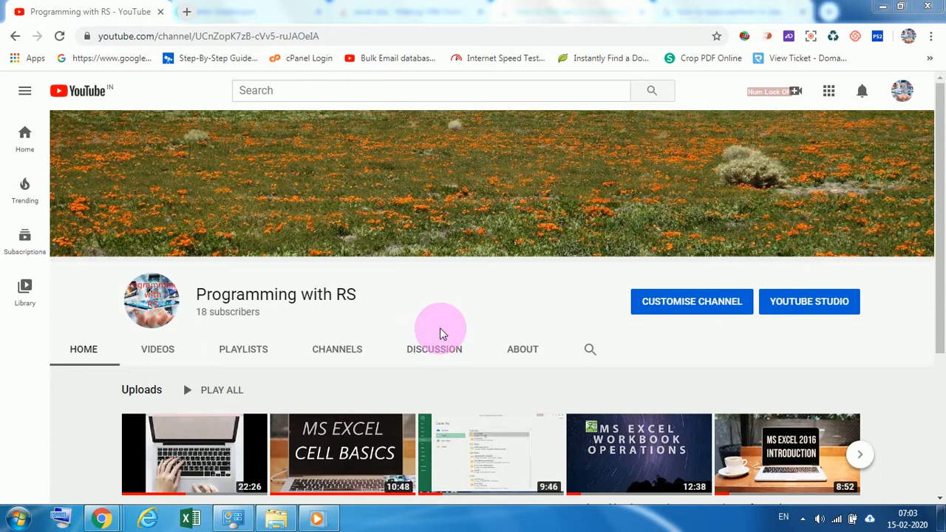
pyautogui.moveTo(940, 222); pyautogui.dragTo(941, 190)
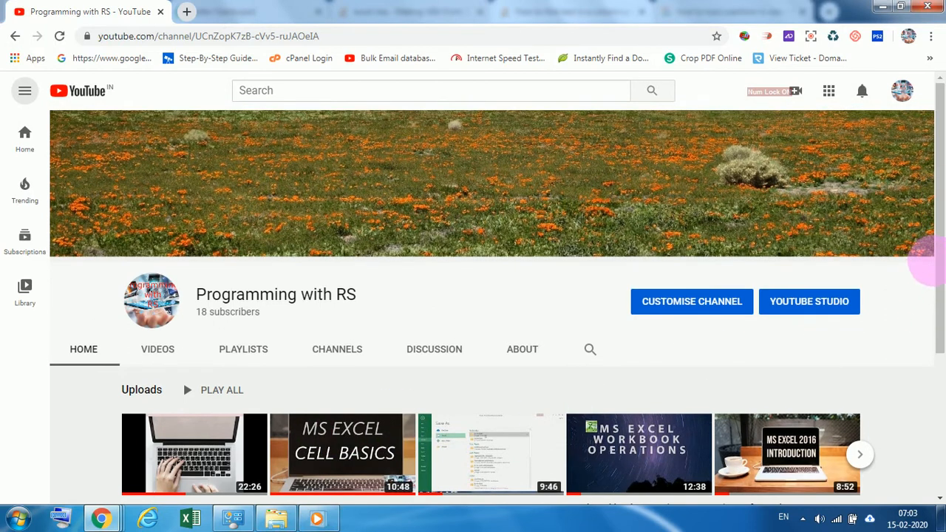
pyautogui.moveTo(943, 249); pyautogui.dragTo(942, 337)
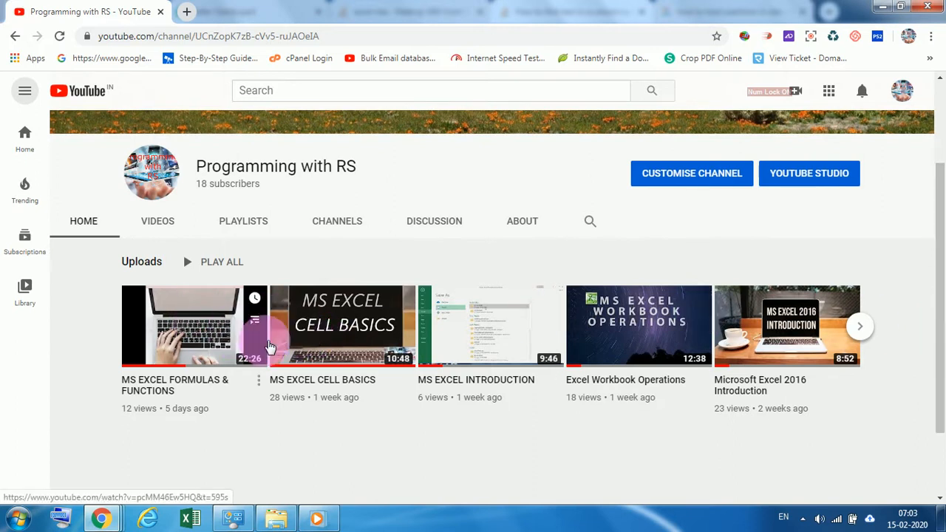
pyautogui.moveTo(943, 316); pyautogui.dragTo(944, 277)
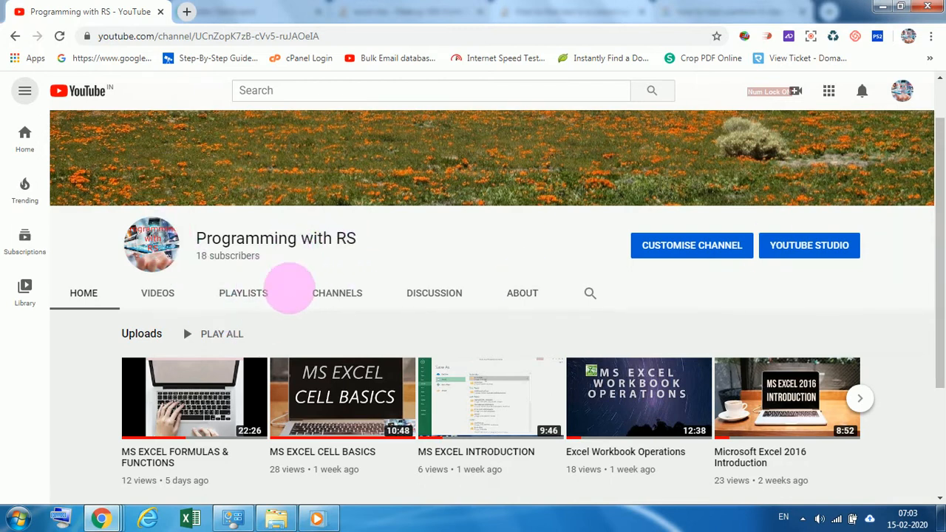
pyautogui.moveTo(941, 264); pyautogui.dragTo(942, 178)
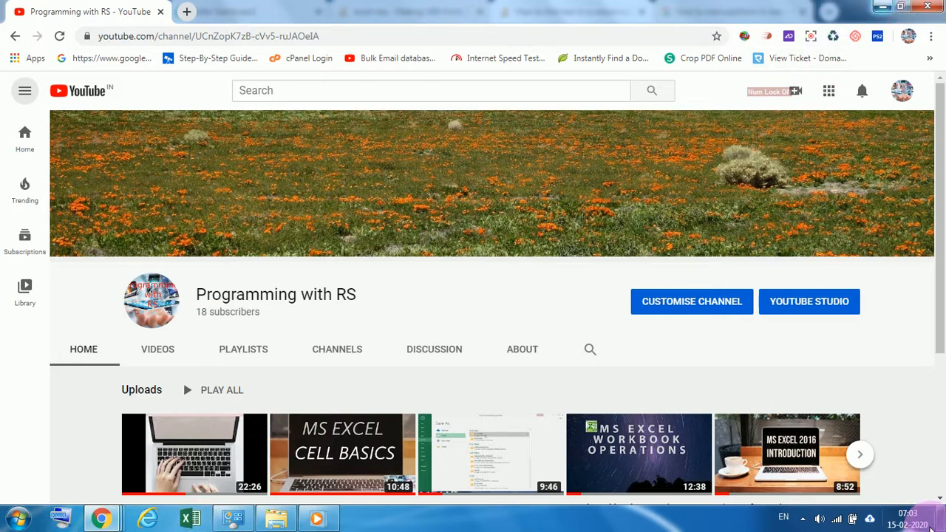
# Minimize the browser and switch to the Excel workbook containing the student marks table.
pyautogui.click(881, 9)
pyautogui.click(188, 521)
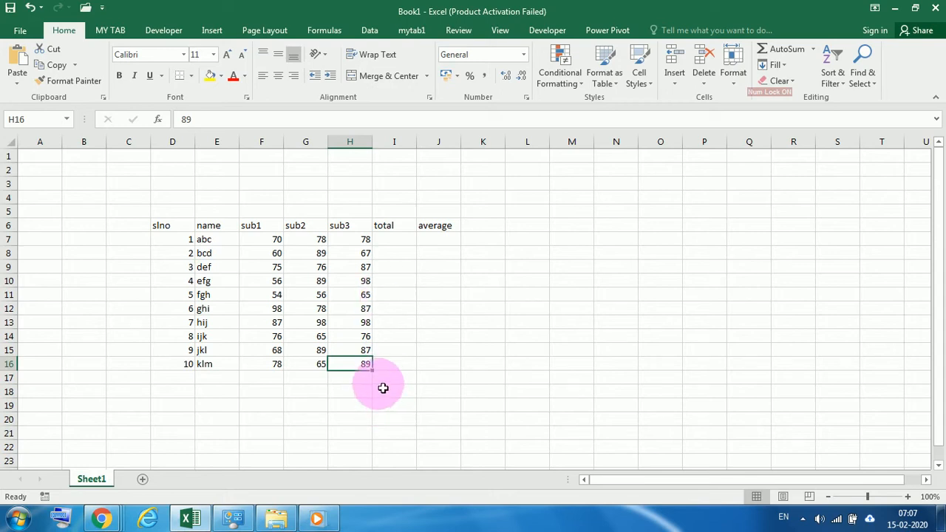
pyautogui.click(397, 242)
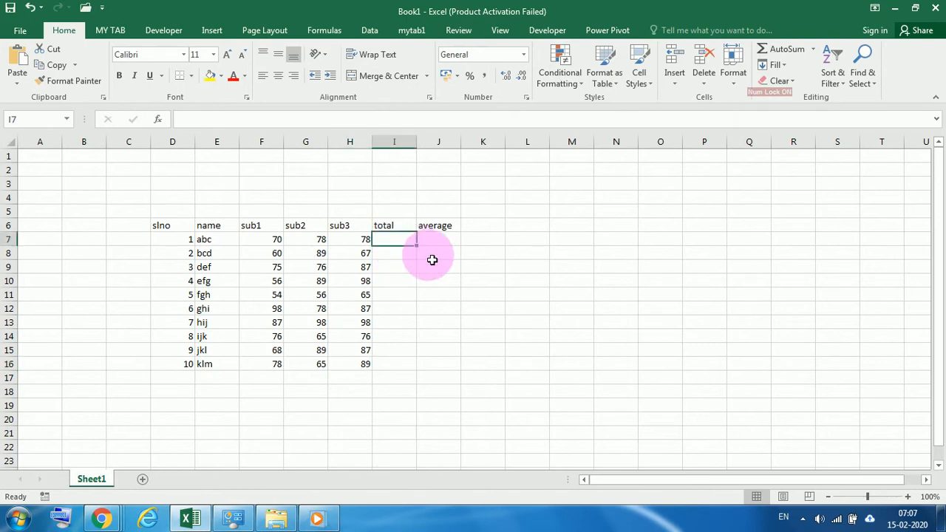
pyautogui.write('=')
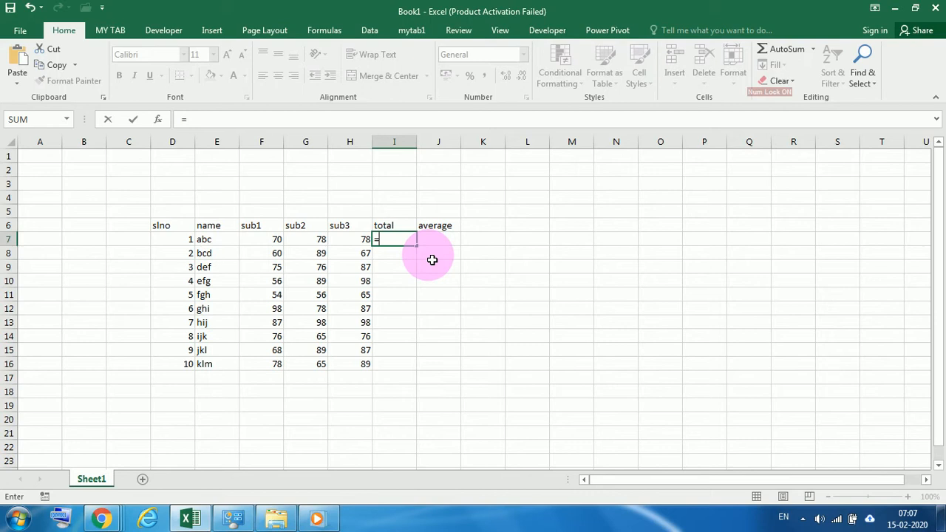
pyautogui.write('su')
pyautogui.press('BackSpace')
pyautogui.press('BackSpace')
pyautogui.press('BackSpace')
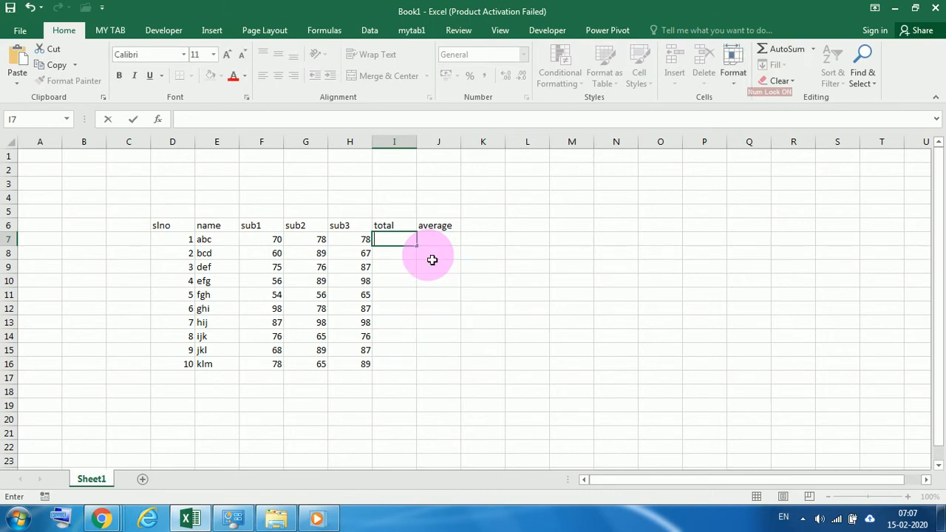
# Enter =SUM(F7:H7) in total cell I7 and fill the formula down through I16.
pyautogui.click(397, 243)
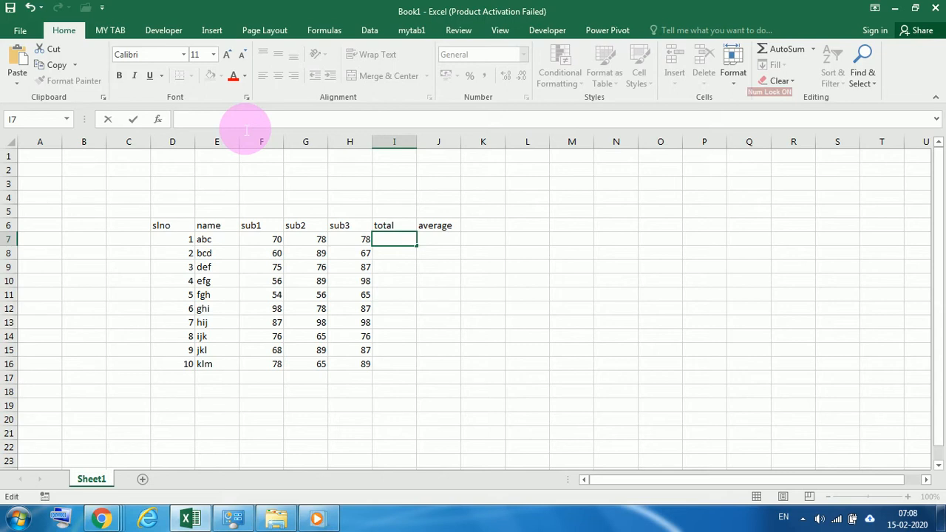
pyautogui.write('=')
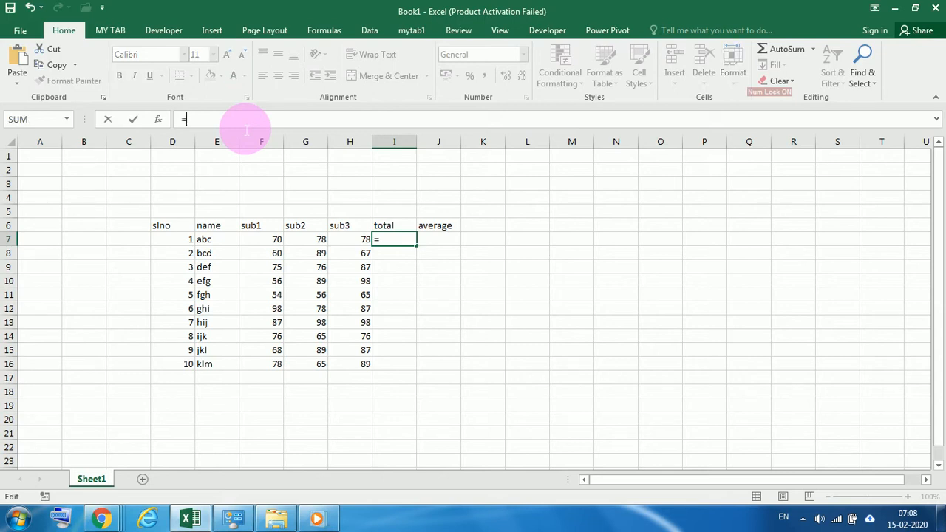
pyautogui.write('sum')
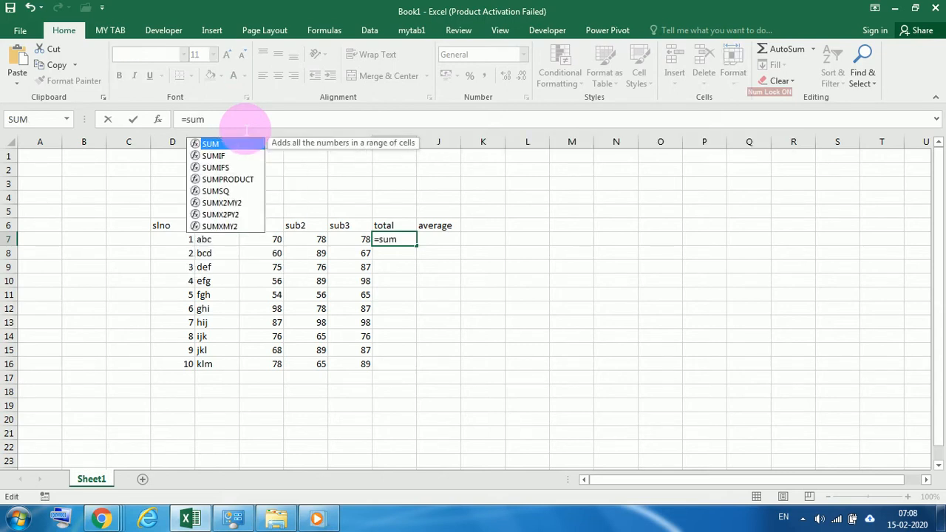
pyautogui.write('(')
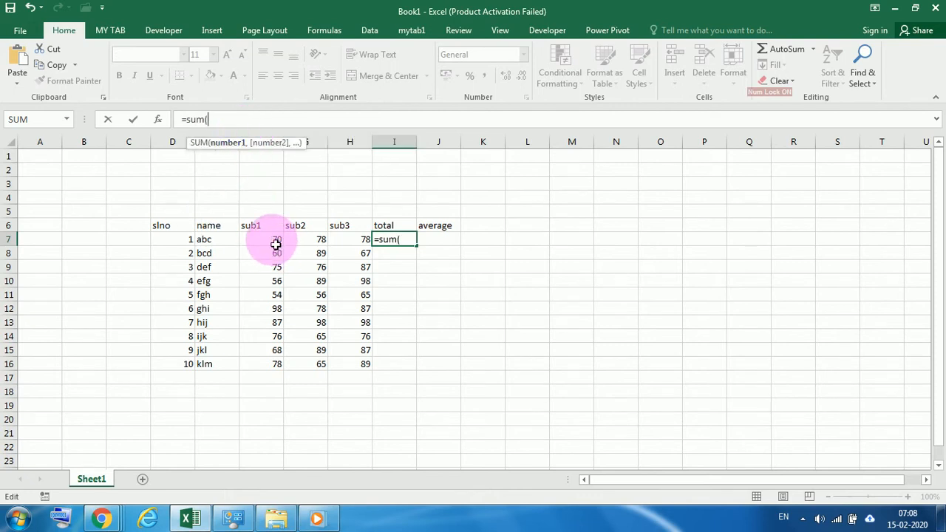
pyautogui.moveTo(274, 243); pyautogui.dragTo(366, 243)
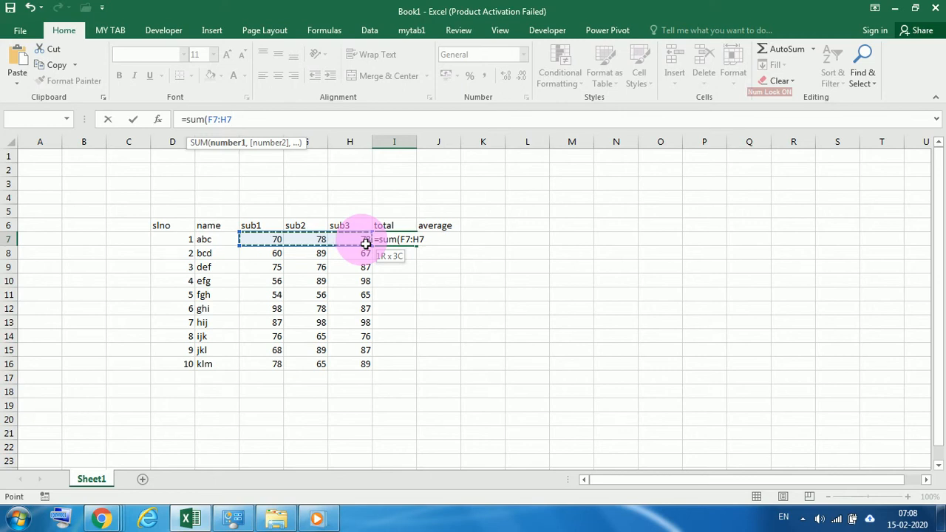
pyautogui.moveTo(366, 243); pyautogui.dragTo(368, 244)
pyautogui.write(')')
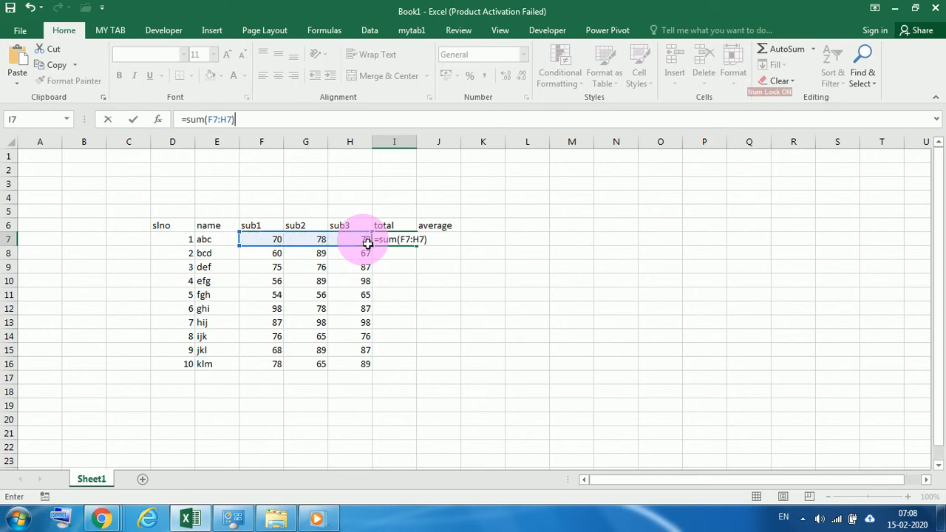
pyautogui.press('Return')
pyautogui.click(408, 240)
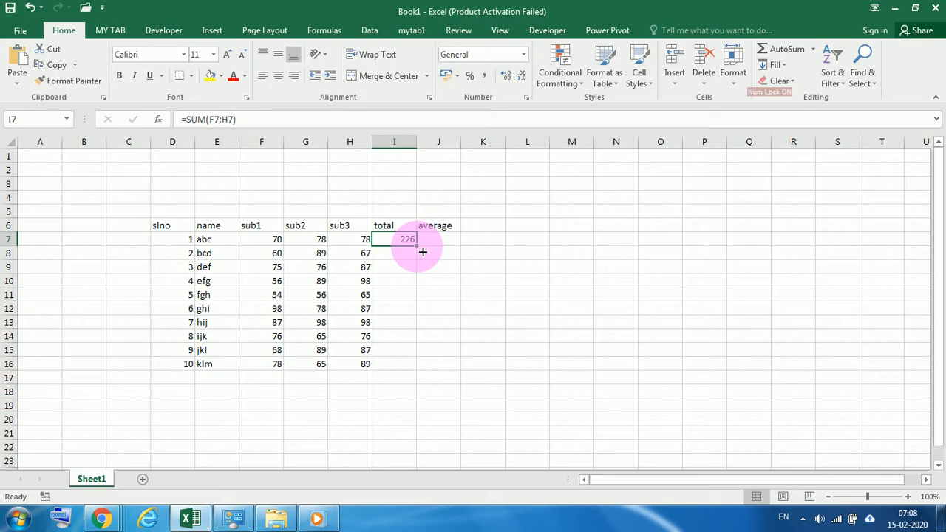
pyautogui.doubleClick(419, 248)
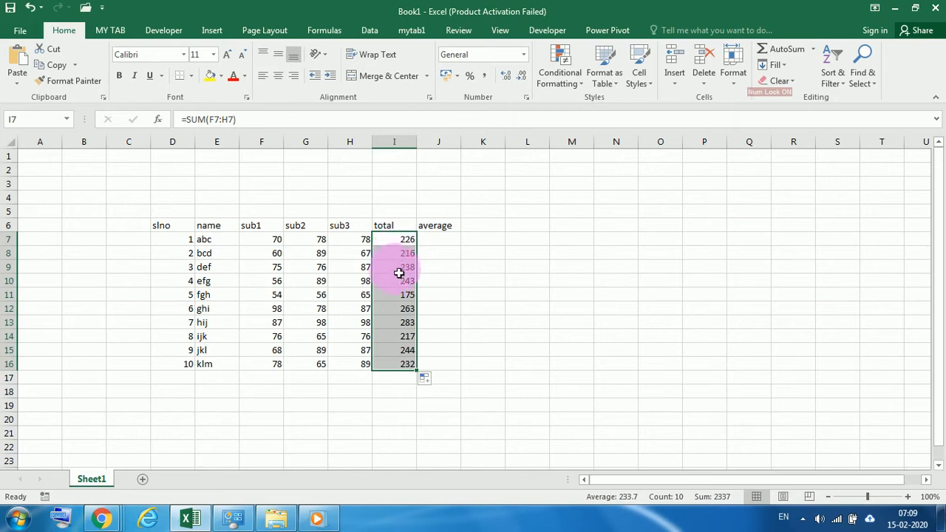
# Enter =AVERAGE(F7:H7) in average cell J7 and fill the formula down through J16.
pyautogui.click(438, 238)
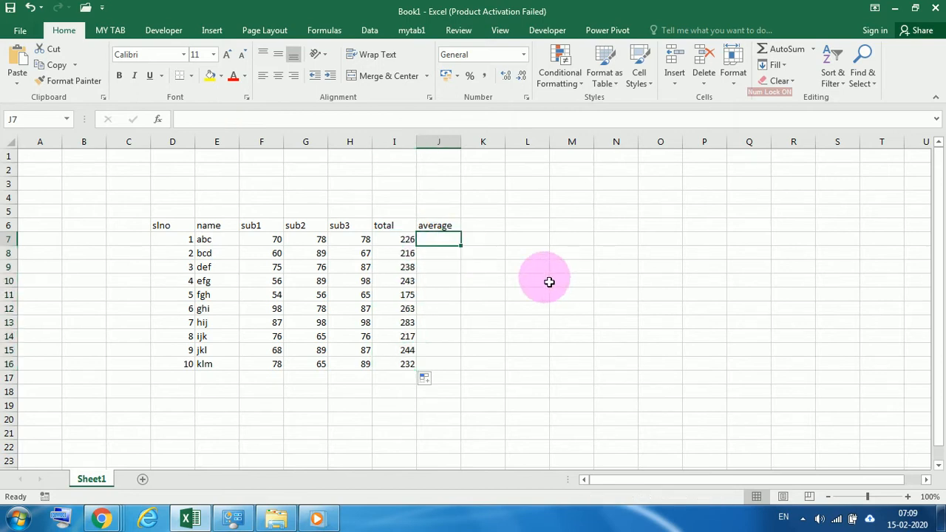
pyautogui.write('=')
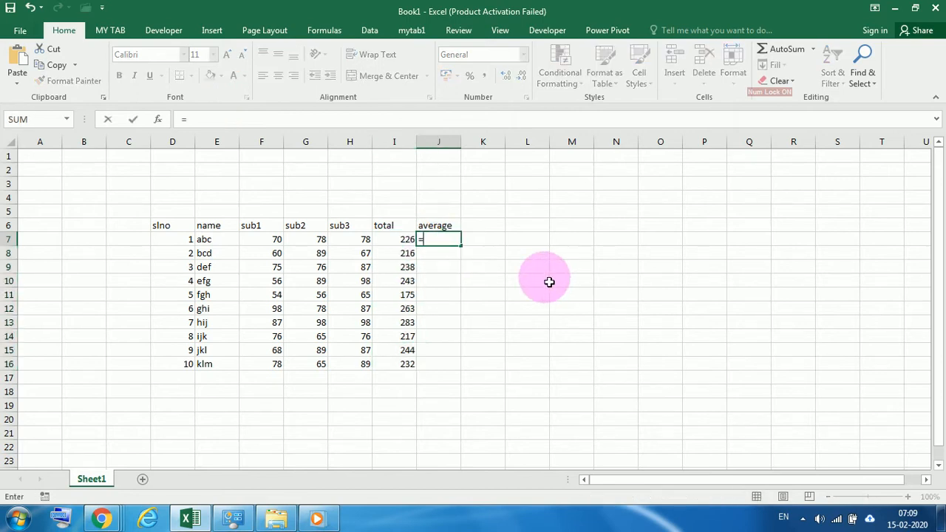
pyautogui.write('ave')
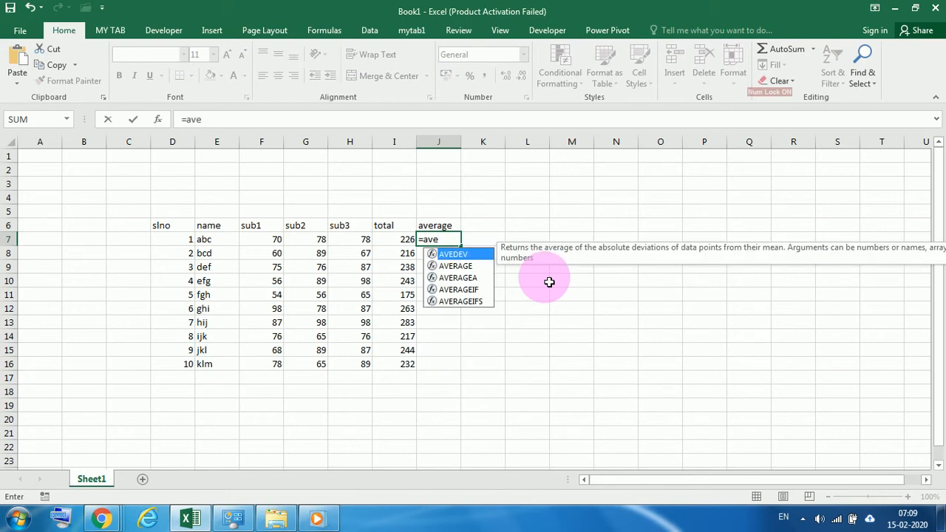
pyautogui.click(457, 267)
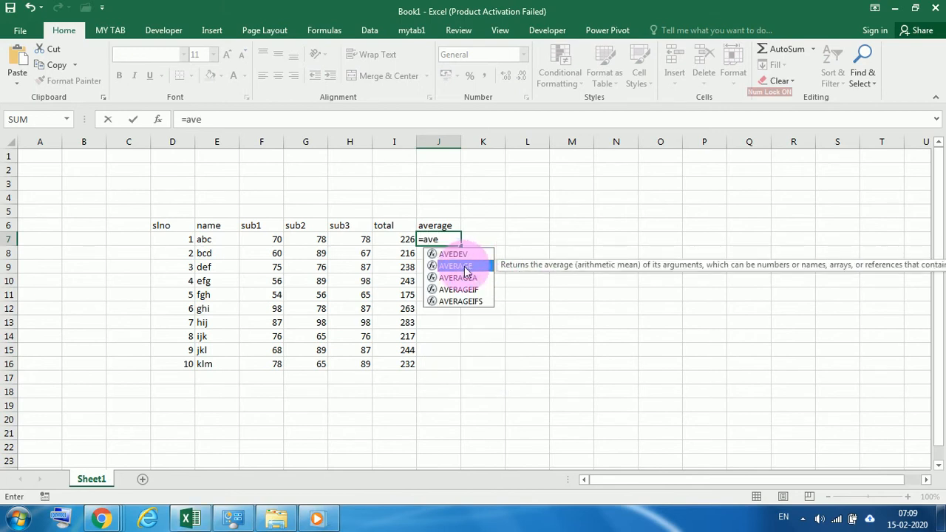
pyautogui.doubleClick(458, 266)
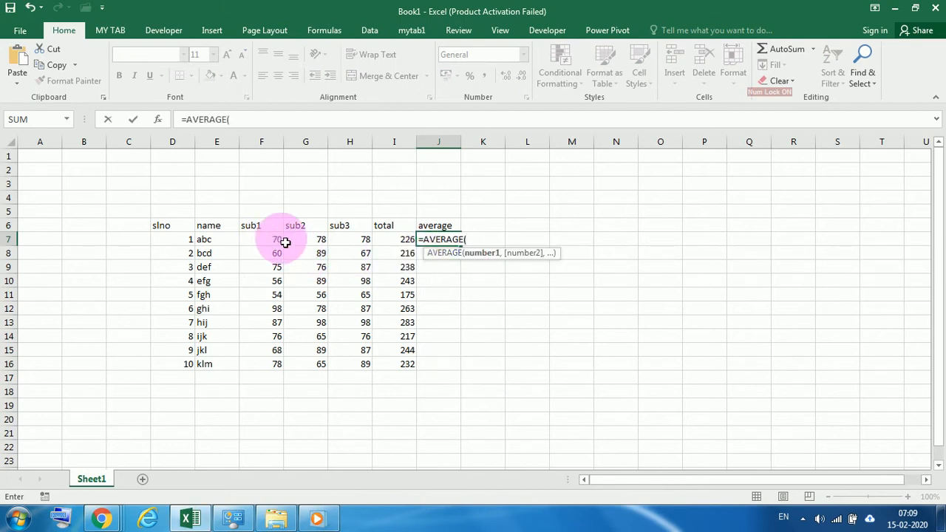
pyautogui.moveTo(285, 242); pyautogui.dragTo(367, 244)
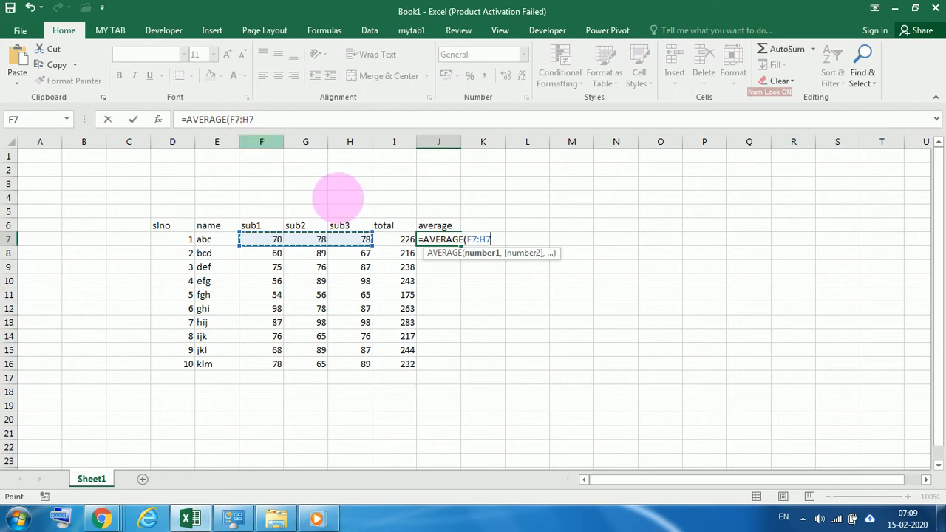
pyautogui.write(')')
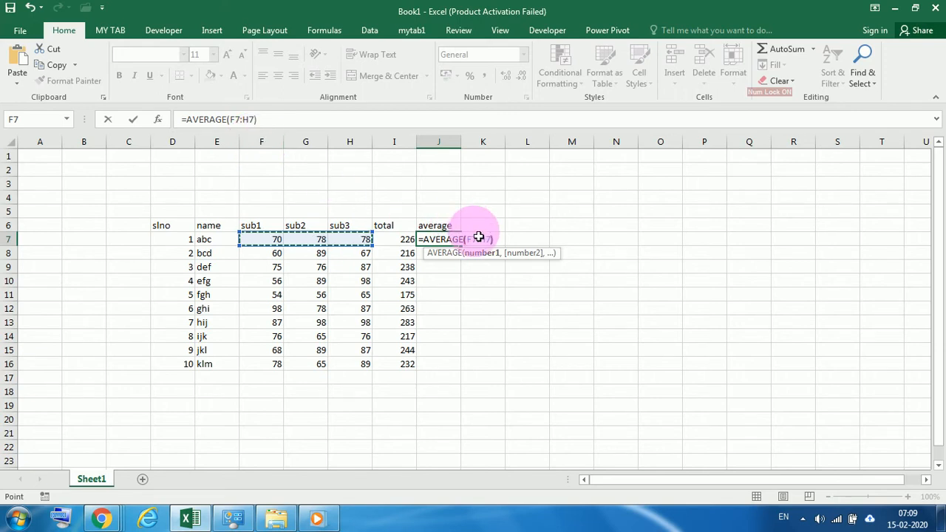
pyautogui.press('Return')
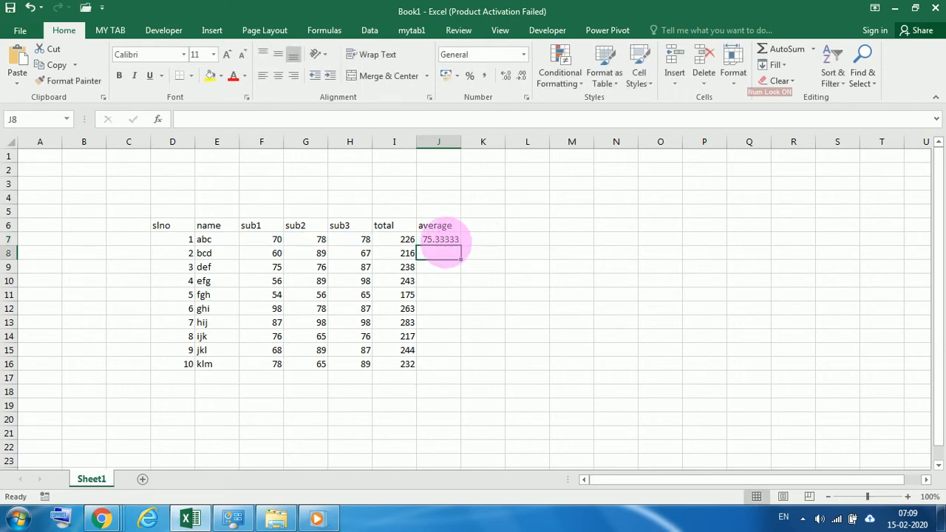
pyautogui.click(446, 239)
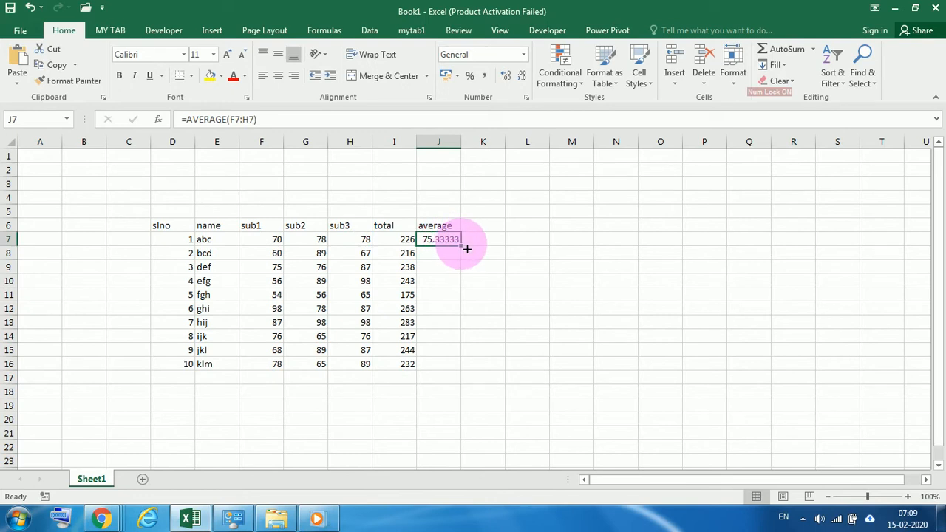
pyautogui.doubleClick(468, 250)
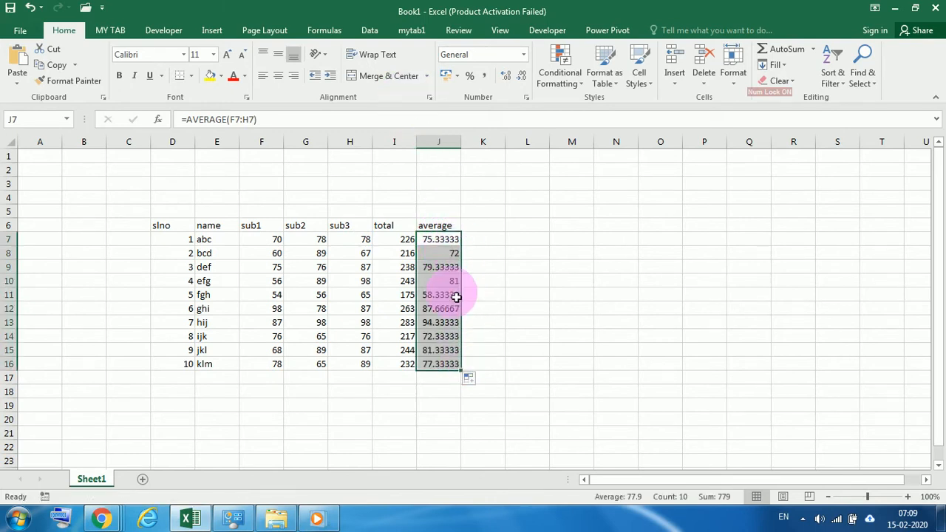
# Format the averages in J7:J16 with the Number category and 2 decimal places.
pyautogui.rightClick(449, 250)
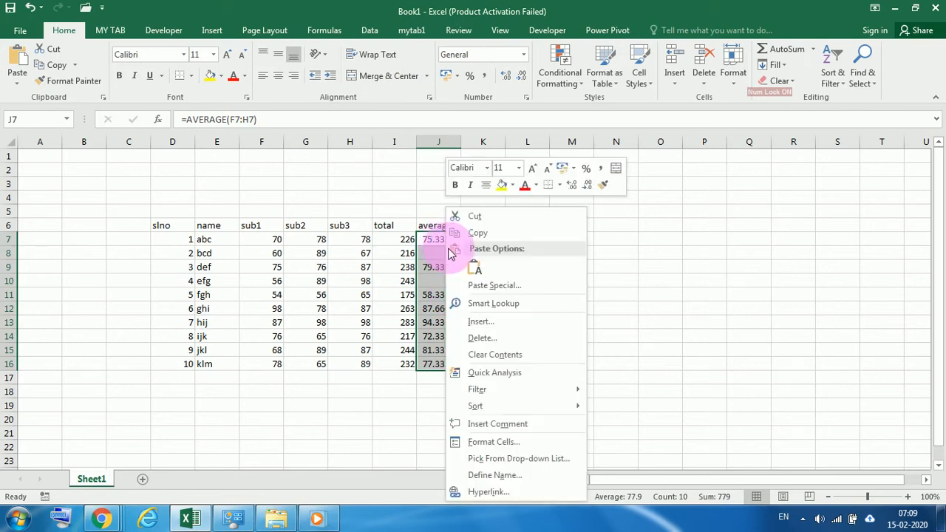
pyautogui.click(489, 442)
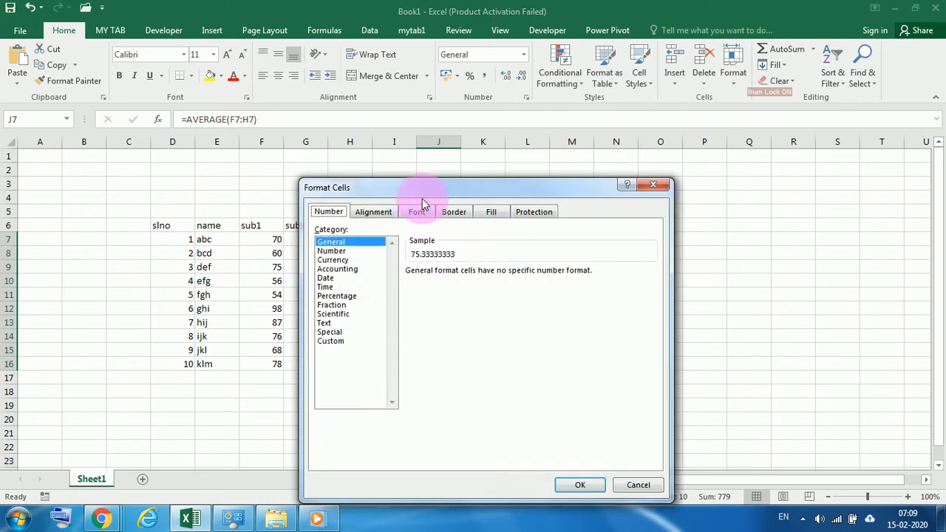
pyautogui.moveTo(422, 189); pyautogui.dragTo(669, 157)
pyautogui.click(569, 218)
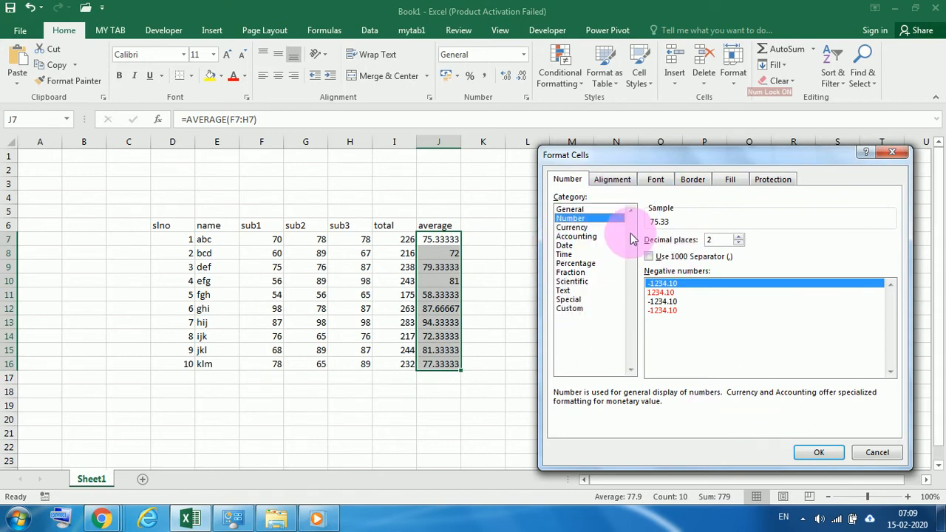
pyautogui.click(818, 454)
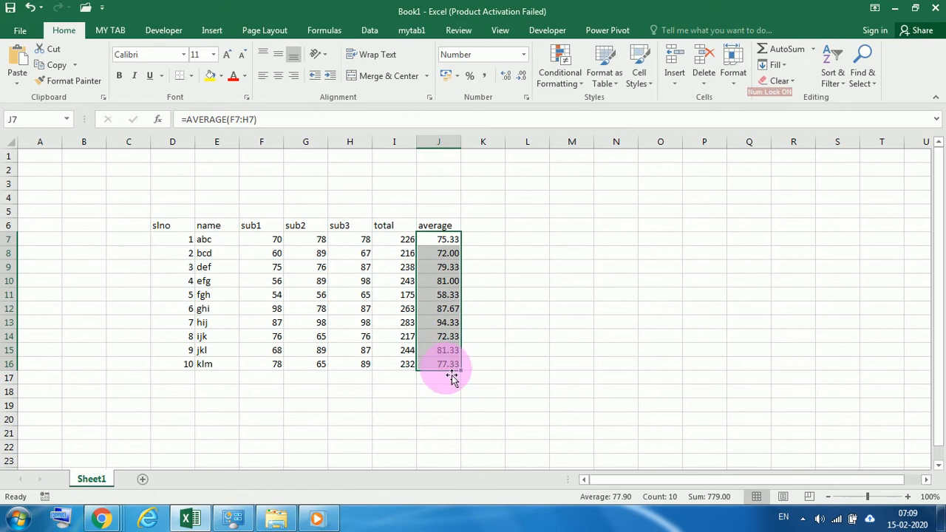
# Apply all borders to the whole marks table, D6:J16.
pyautogui.moveTo(172, 225); pyautogui.dragTo(453, 366)
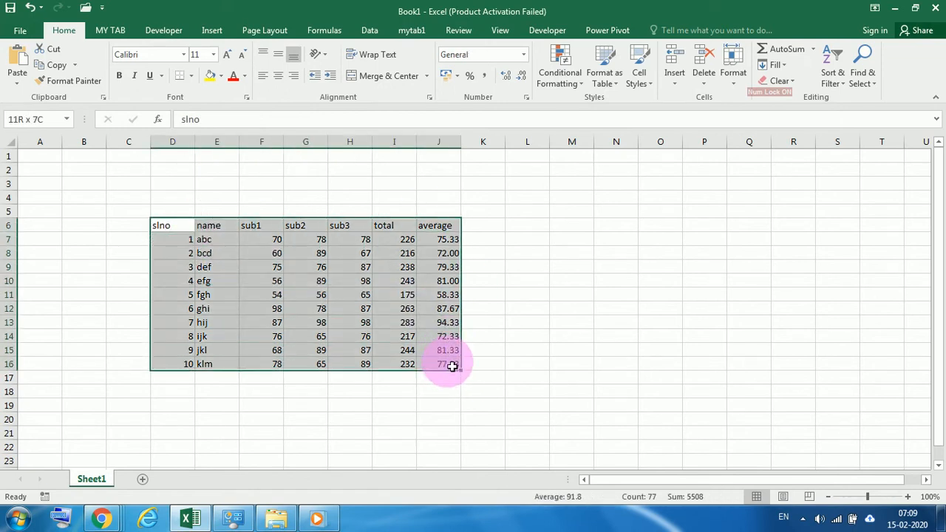
pyautogui.click(190, 75)
pyautogui.click(215, 194)
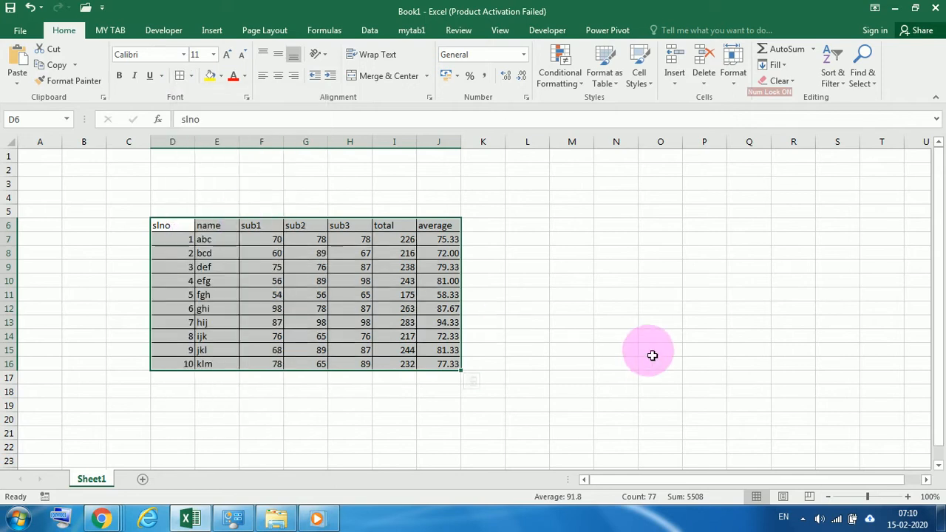
pyautogui.click(660, 349)
# Center columns D through J horizontally and middle-align them vertically.
pyautogui.moveTo(188, 155); pyautogui.dragTo(440, 152)
pyautogui.click(280, 77)
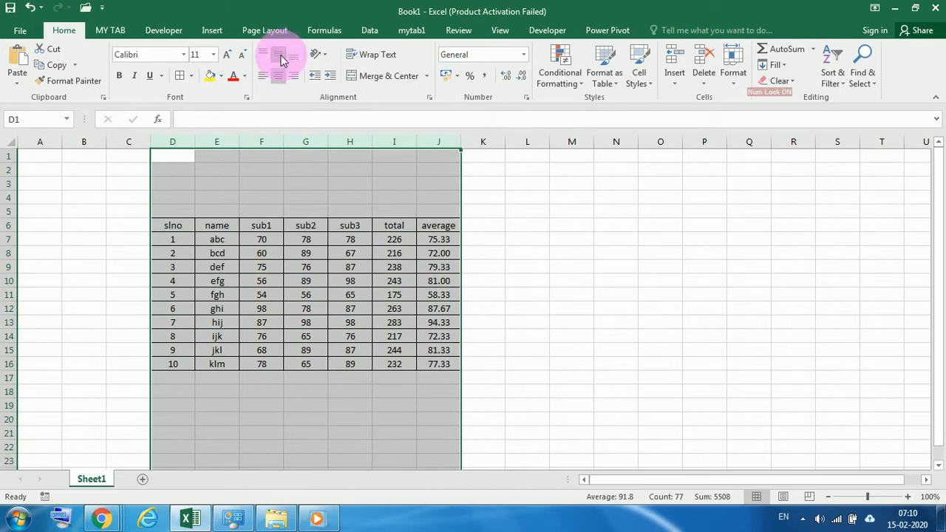
pyautogui.click(310, 313)
# Fill the header row D6:J6 with light grey.
pyautogui.moveTo(188, 229); pyautogui.dragTo(440, 225)
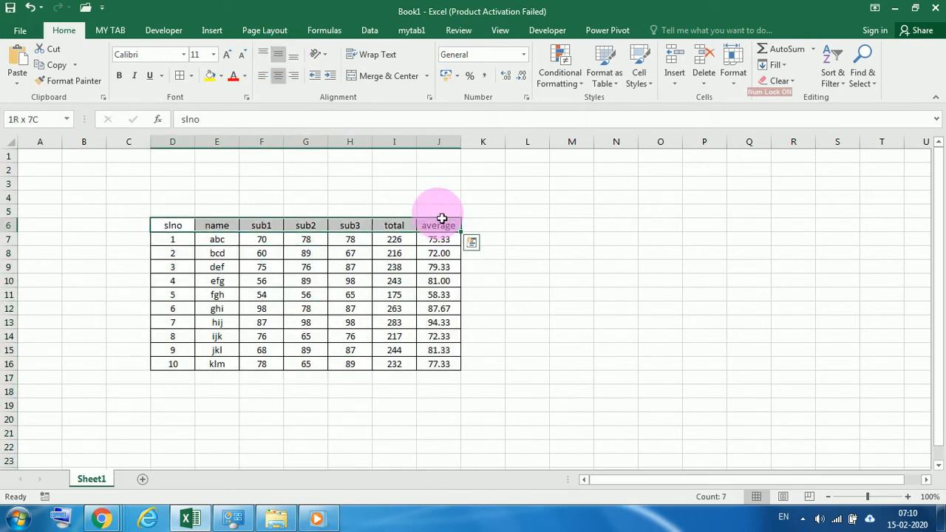
pyautogui.click(220, 75)
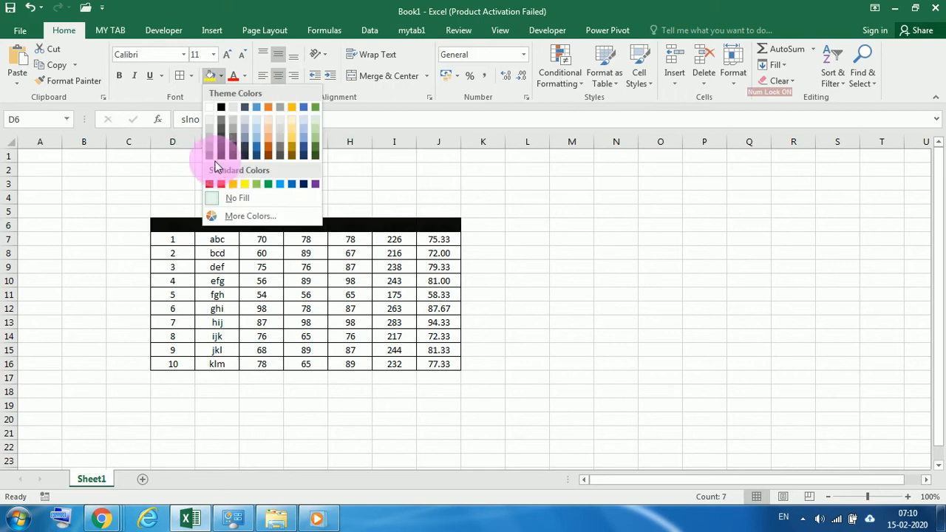
pyautogui.click(212, 130)
pyautogui.click(567, 272)
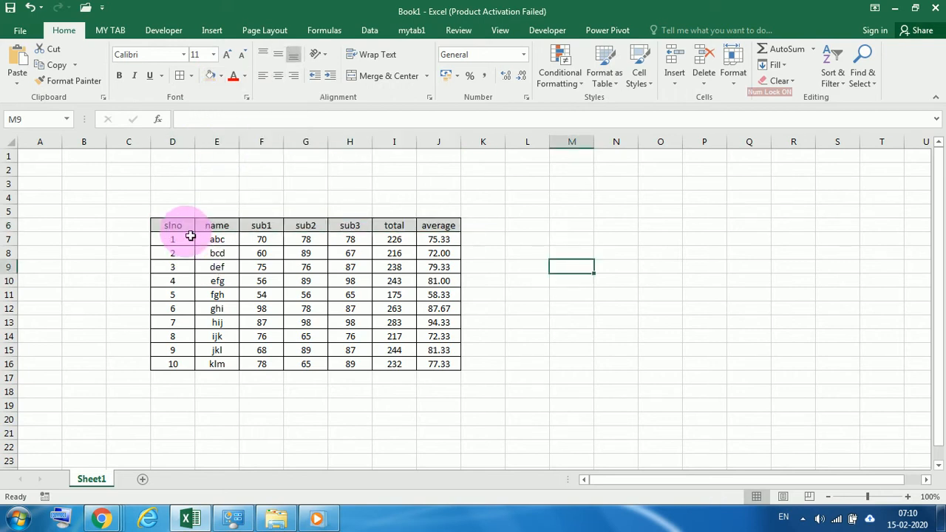
# Give the data cells D7:J16 a light blue font colour and a light orange fill.
pyautogui.moveTo(186, 236); pyautogui.dragTo(445, 366)
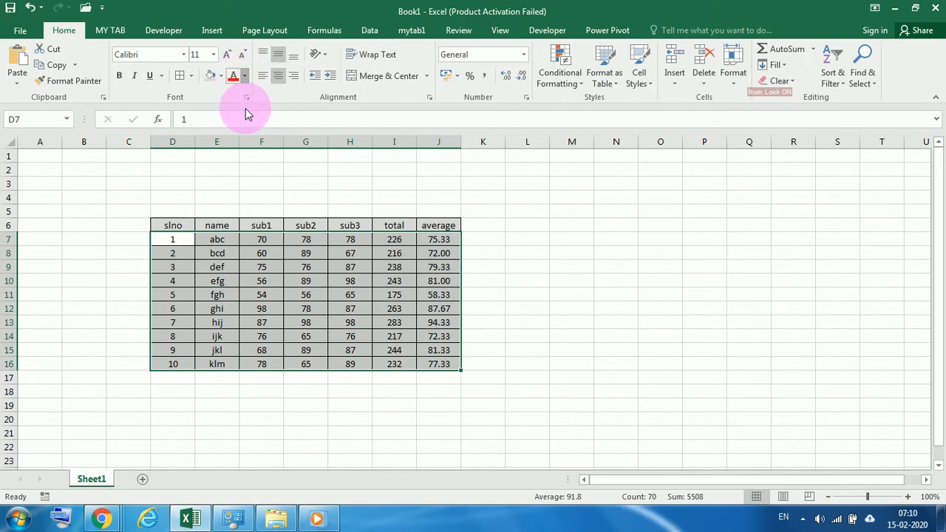
pyautogui.click(244, 75)
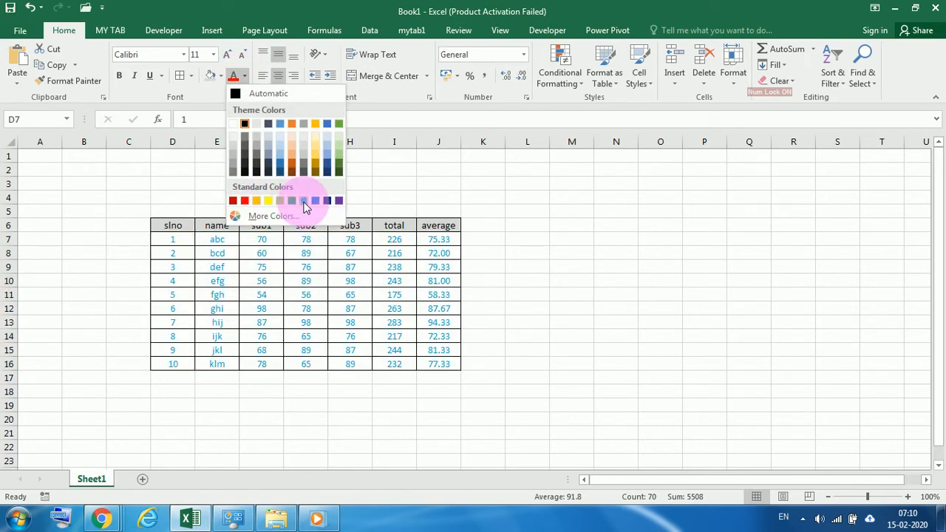
pyautogui.click(303, 204)
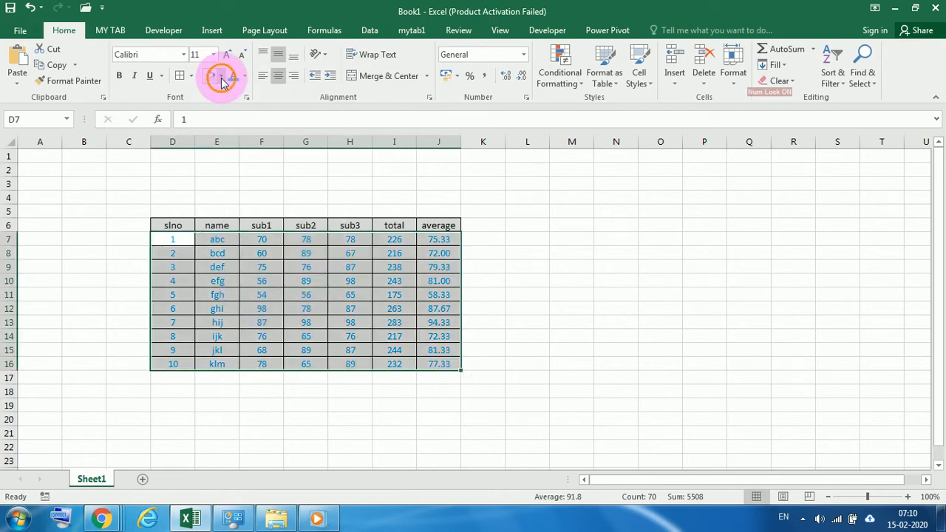
pyautogui.click(220, 77)
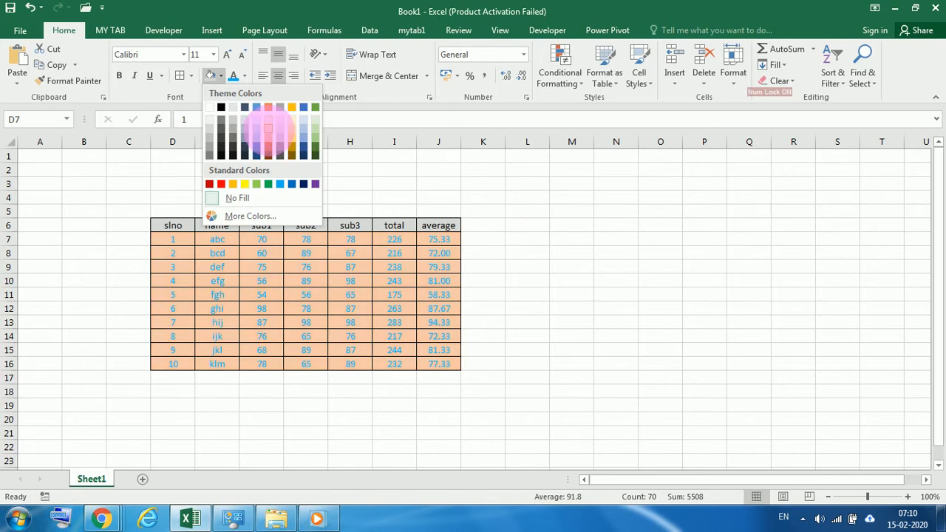
pyautogui.click(267, 128)
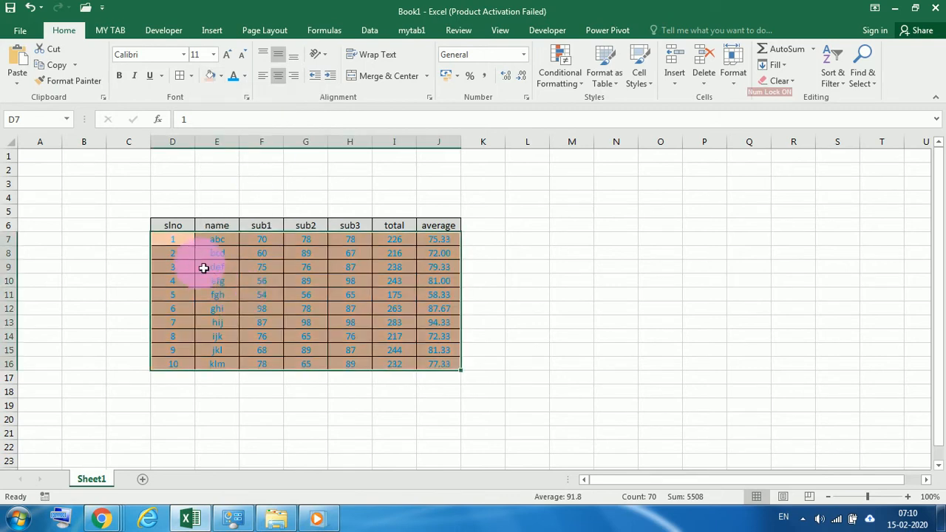
# Change the font colour of the data cells D7:J16 to dark blue-grey.
pyautogui.click(245, 77)
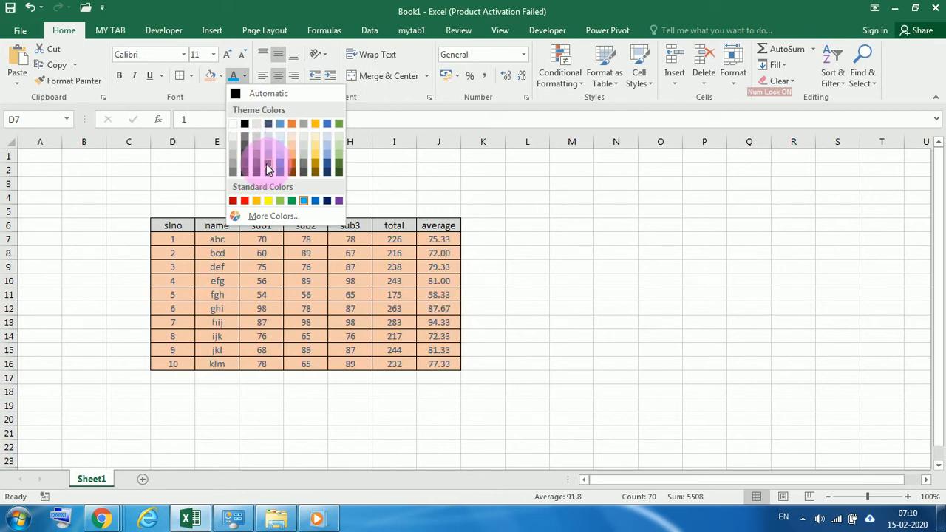
pyautogui.click(266, 164)
pyautogui.click(667, 348)
pyautogui.click(580, 388)
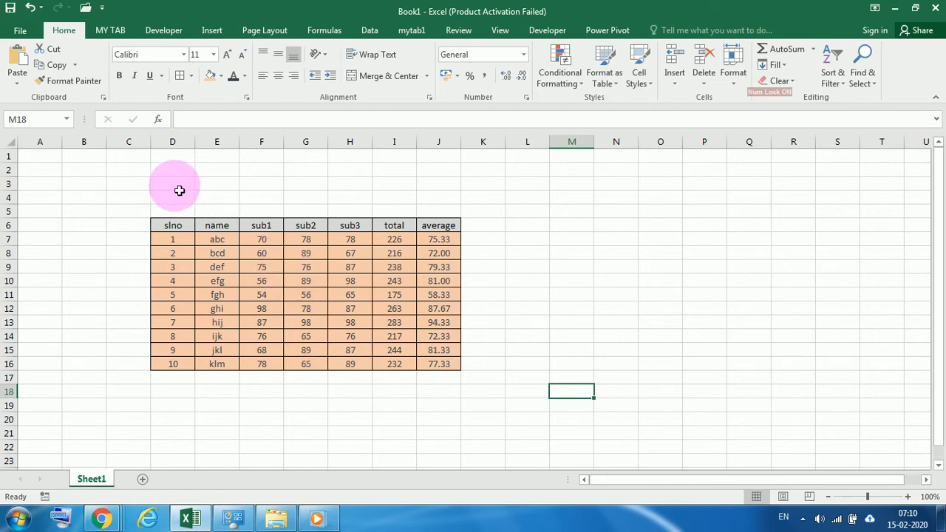
# Examine the SUM formulas in the total column, including cells I7, I8, I14 and I16.
pyautogui.moveTo(179, 191); pyautogui.dragTo(464, 200)
pyautogui.click(413, 297)
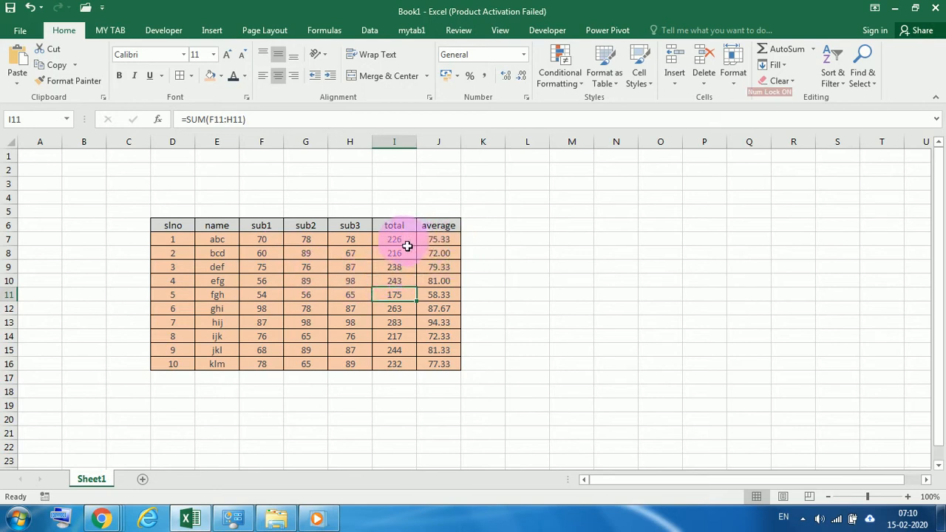
pyautogui.click(406, 246)
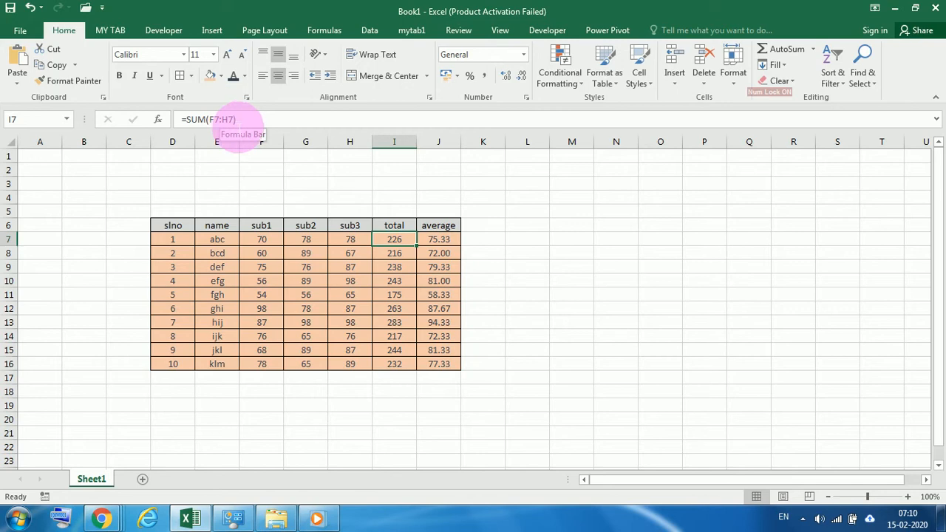
pyautogui.click(400, 254)
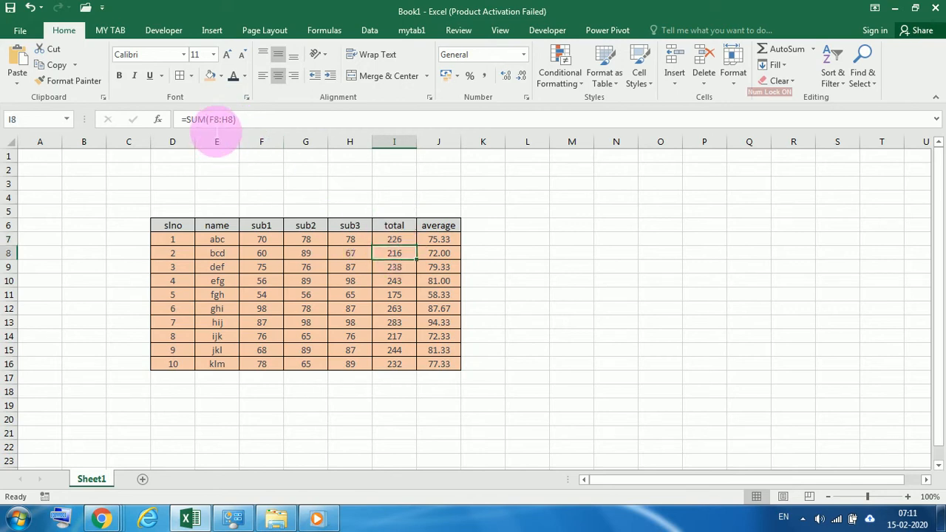
pyautogui.click(232, 120)
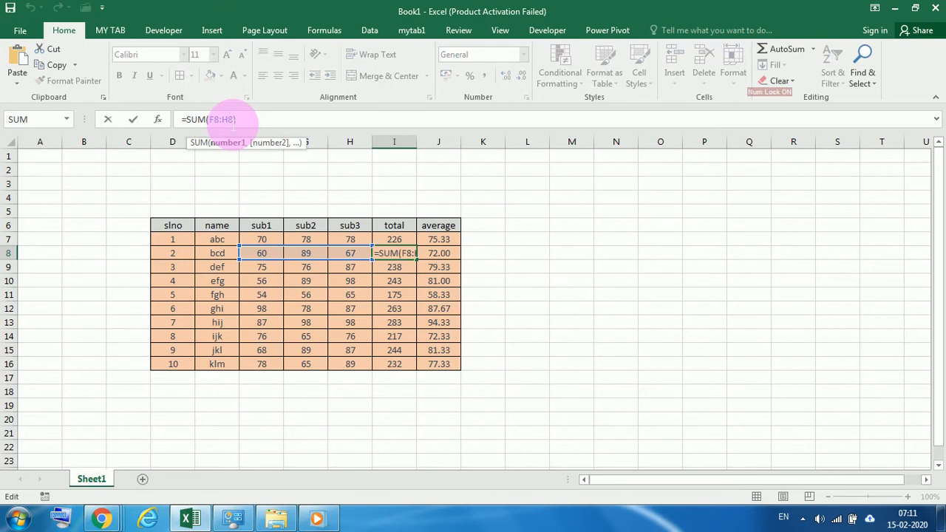
pyautogui.press('Return')
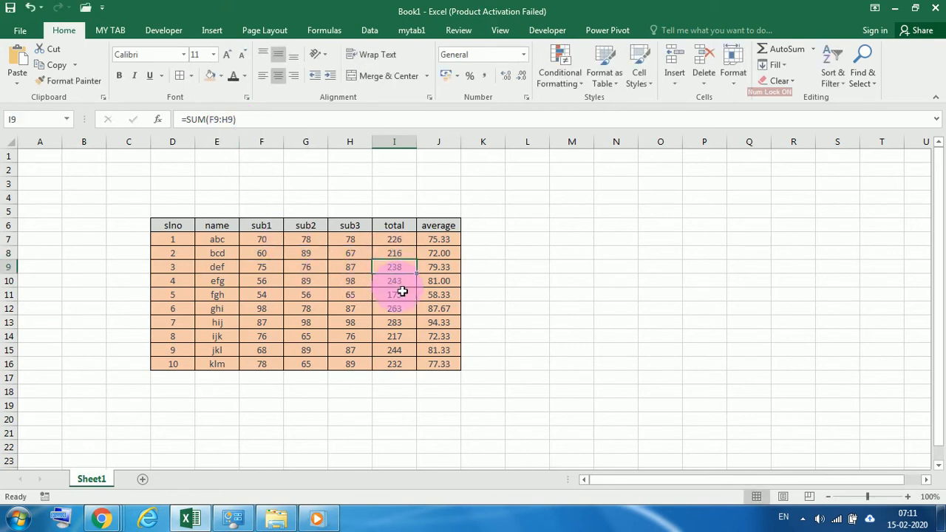
pyautogui.click(399, 336)
pyautogui.click(210, 119)
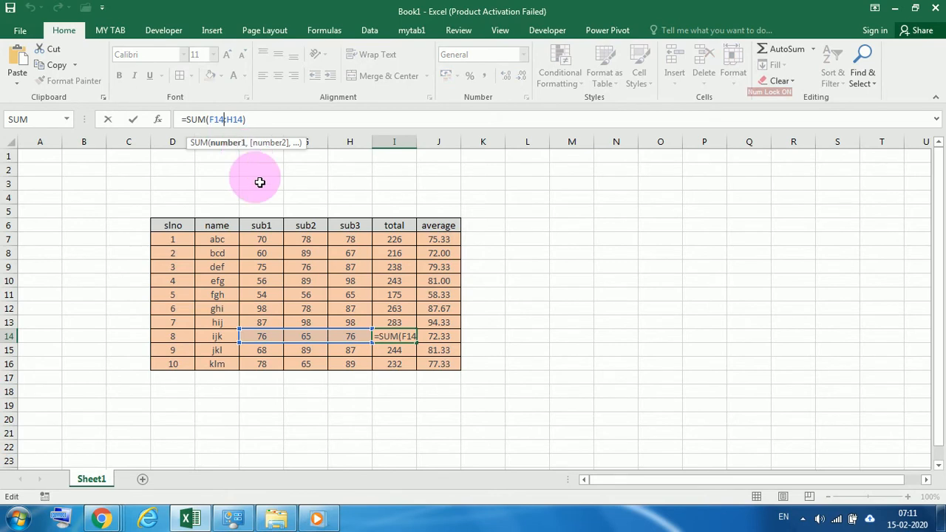
pyautogui.press('Return')
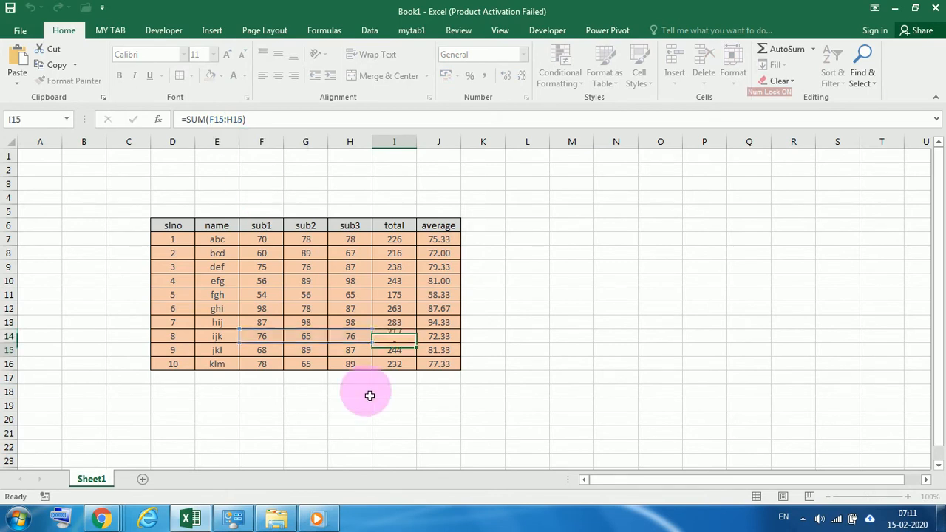
pyautogui.click(403, 365)
pyautogui.click(242, 119)
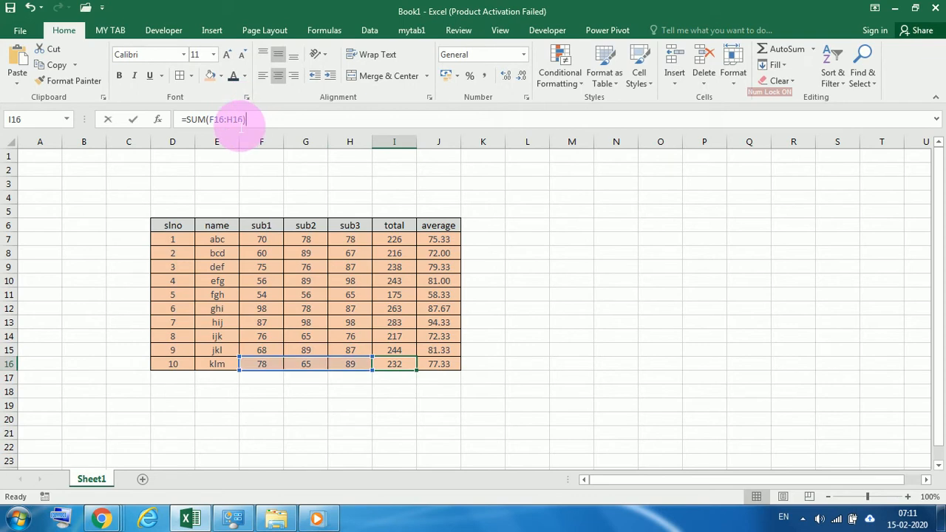
pyautogui.press('Return')
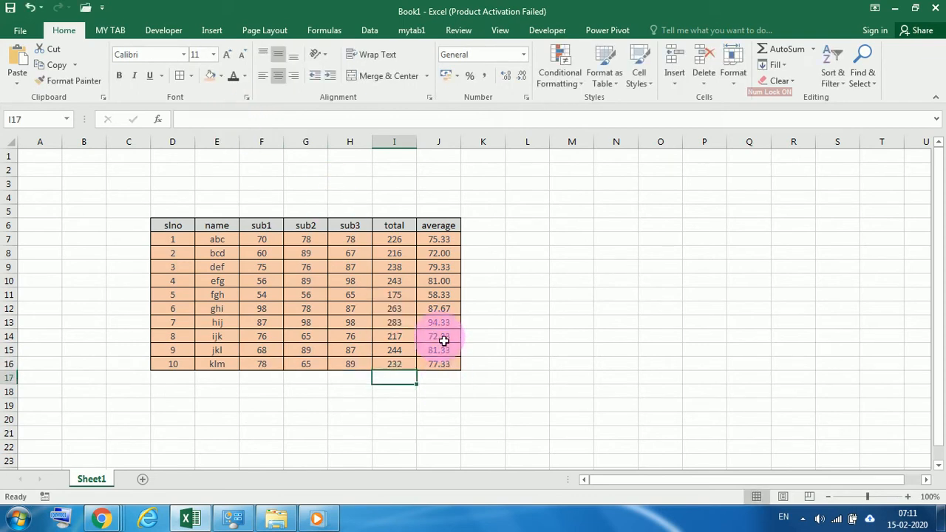
pyautogui.click(392, 367)
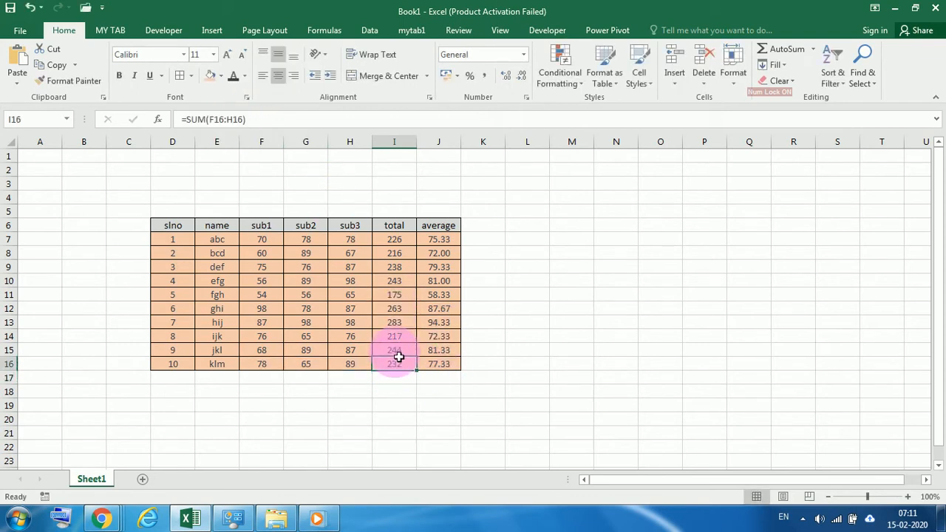
# Rewrite the total formula in I8 with separate cell references as =SUM(F8,G8,H8).
pyautogui.click(393, 251)
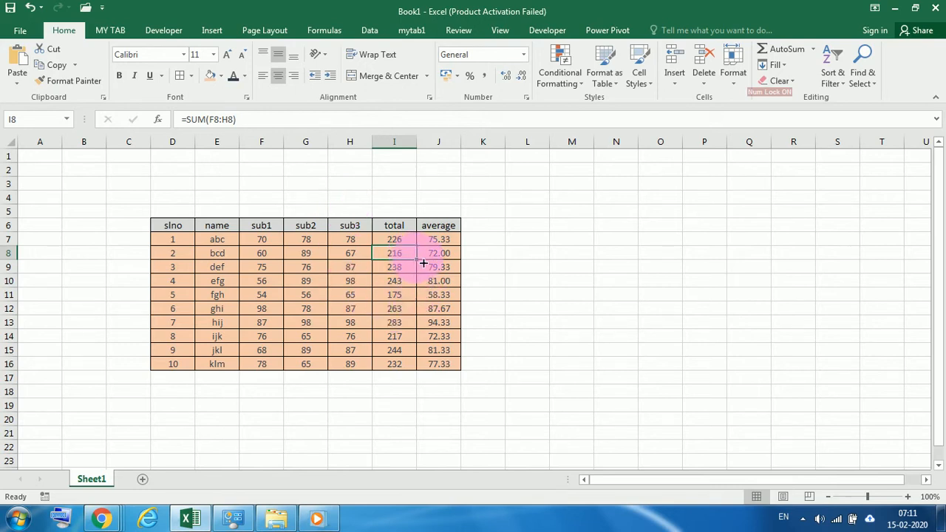
pyautogui.moveTo(210, 119); pyautogui.dragTo(237, 119)
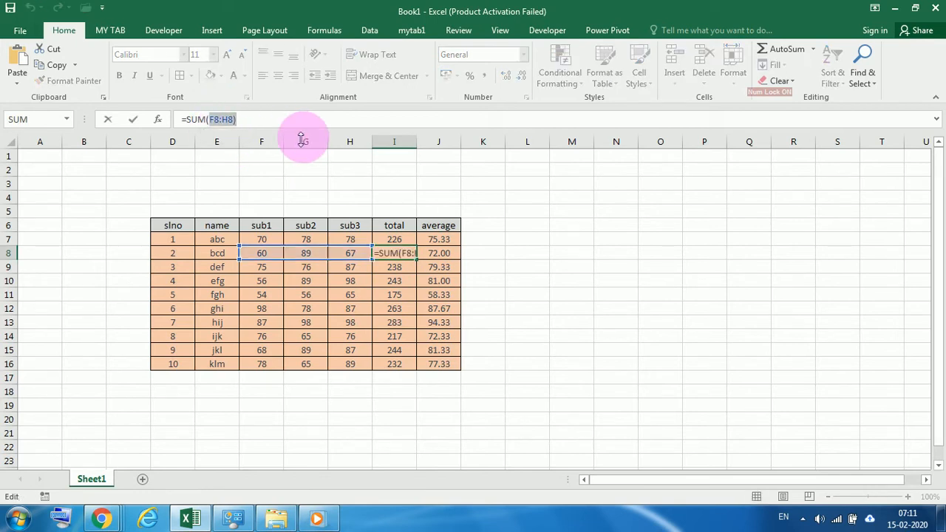
pyautogui.write('f8,')
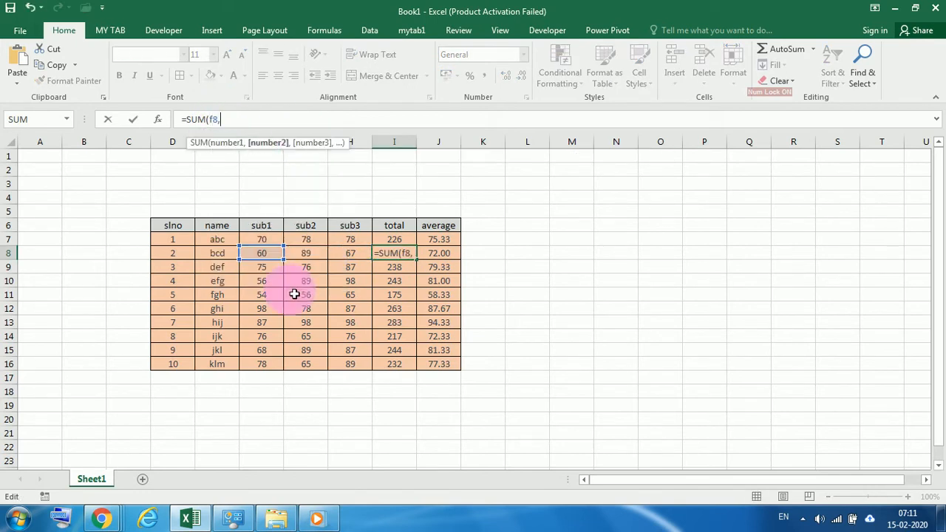
pyautogui.click(308, 257)
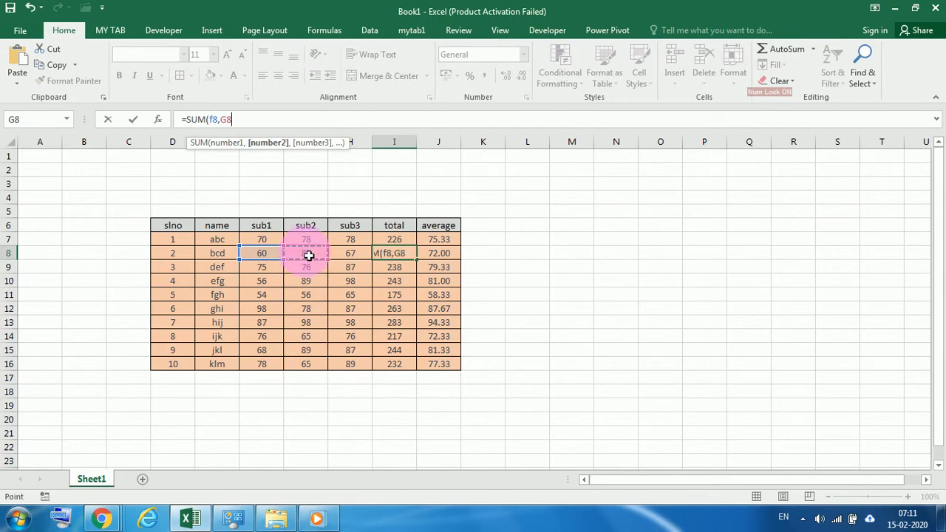
pyautogui.write(',')
pyautogui.click(349, 254)
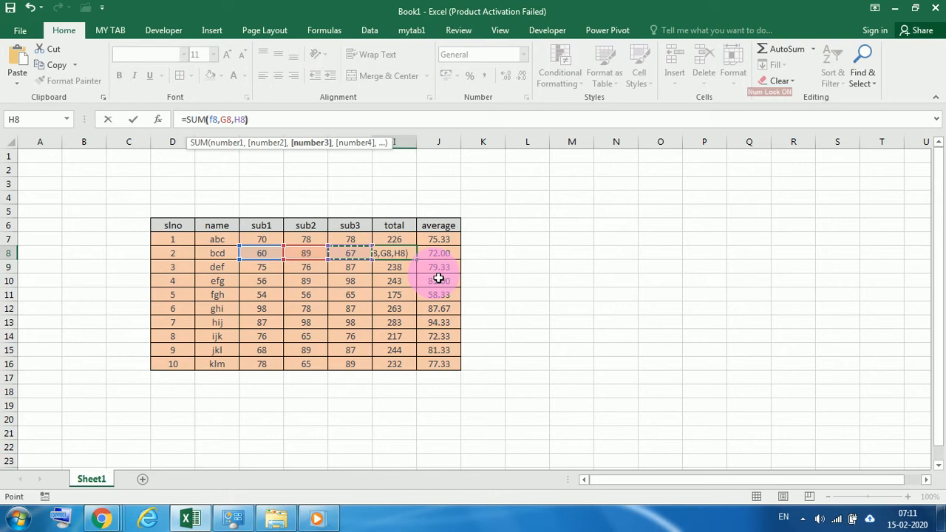
pyautogui.press('Return')
pyautogui.click(393, 252)
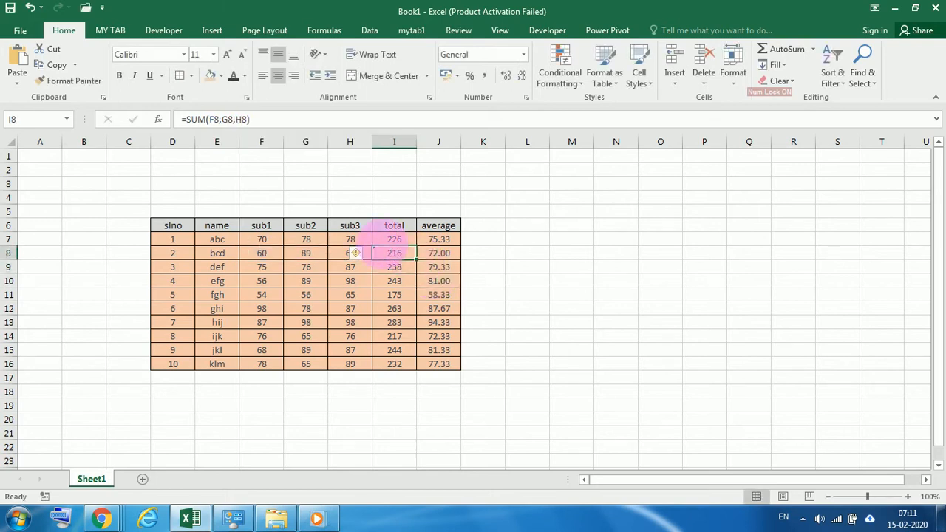
# Replace the total formula in I9 with the direct addition =F9+G9+H9.
pyautogui.click(408, 244)
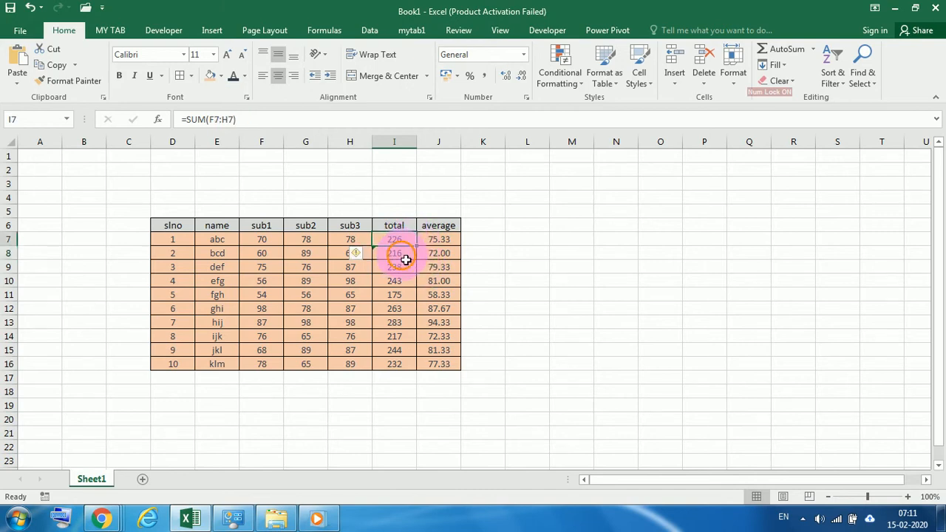
pyautogui.click(406, 258)
pyautogui.click(406, 272)
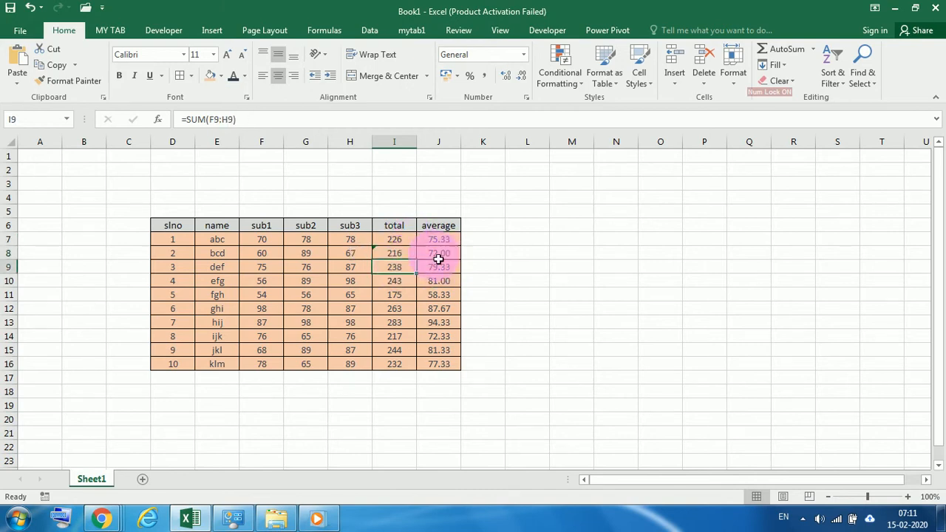
pyautogui.click(214, 121)
pyautogui.moveTo(216, 127); pyautogui.dragTo(367, 131)
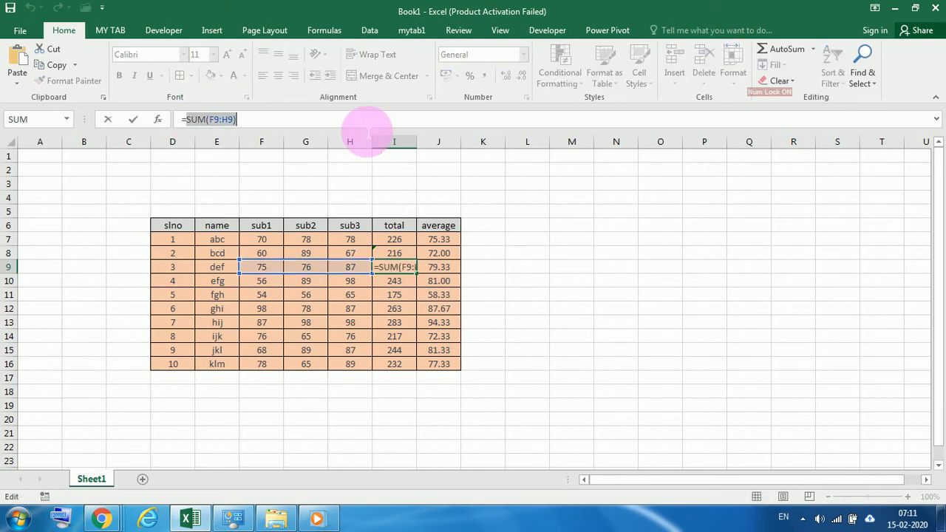
pyautogui.click(265, 271)
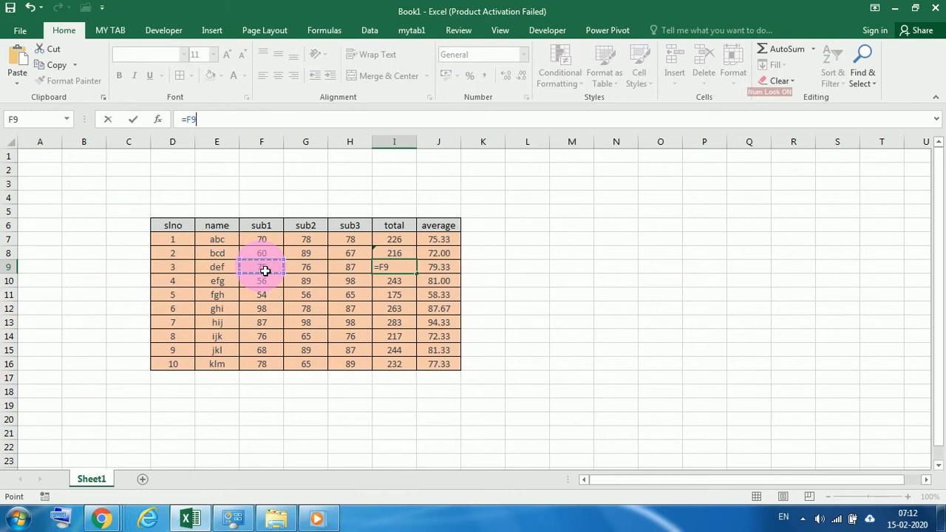
pyautogui.write('+')
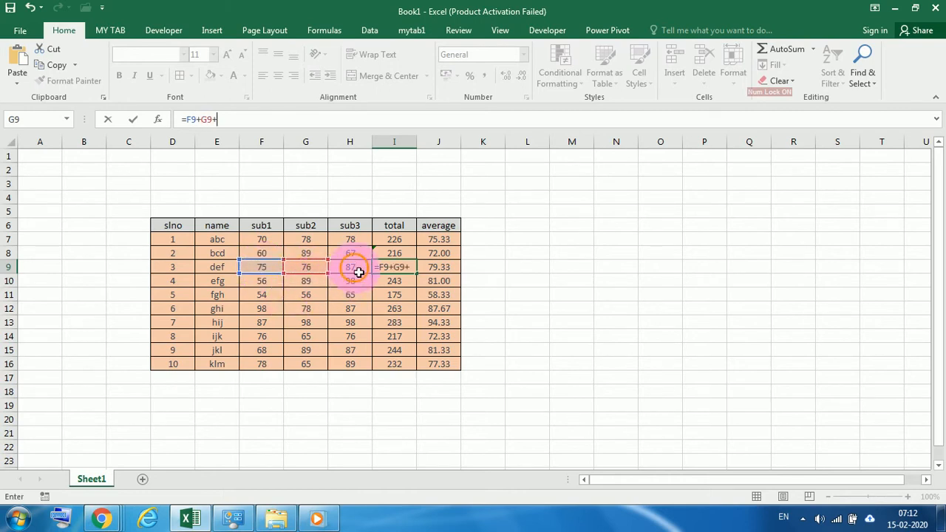
pyautogui.click(354, 269)
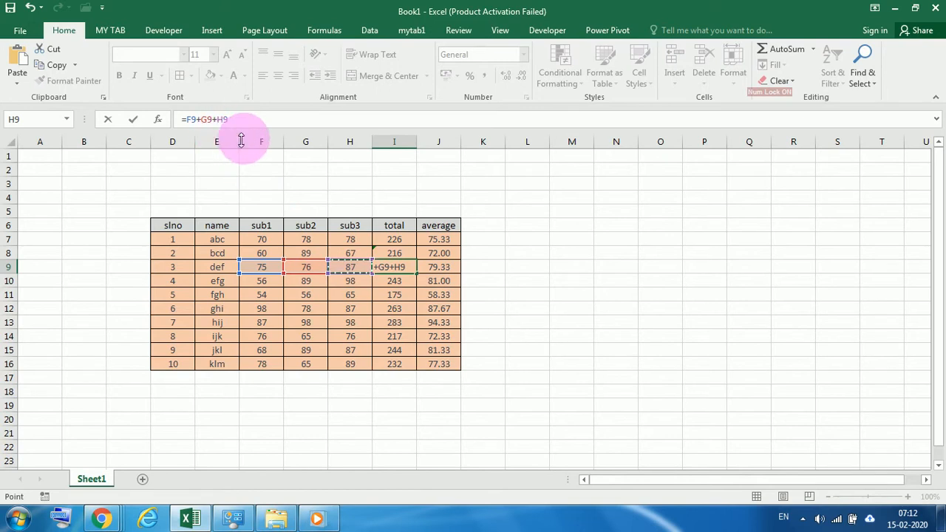
pyautogui.press('Return')
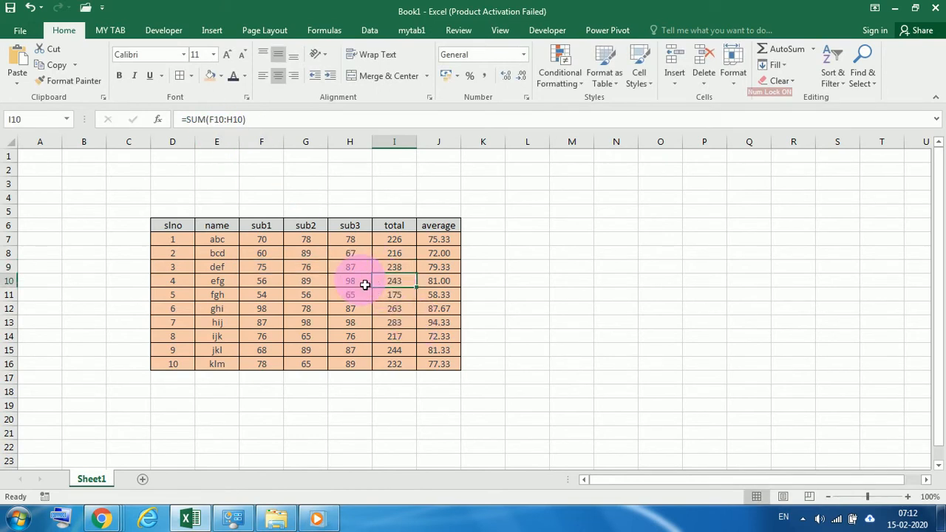
# Replace the sub2 mark in G7 with the text rrr and check the row's total in I7.
pyautogui.click(314, 245)
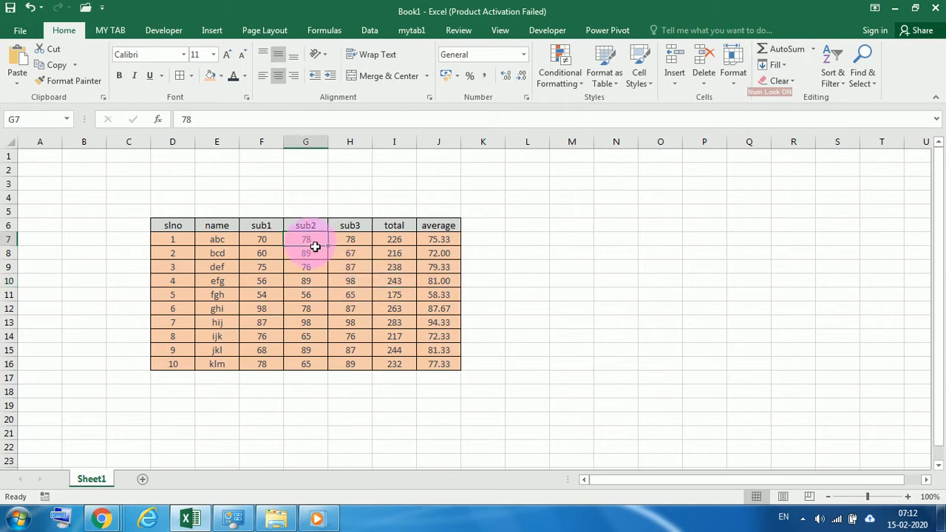
pyautogui.write('rrr')
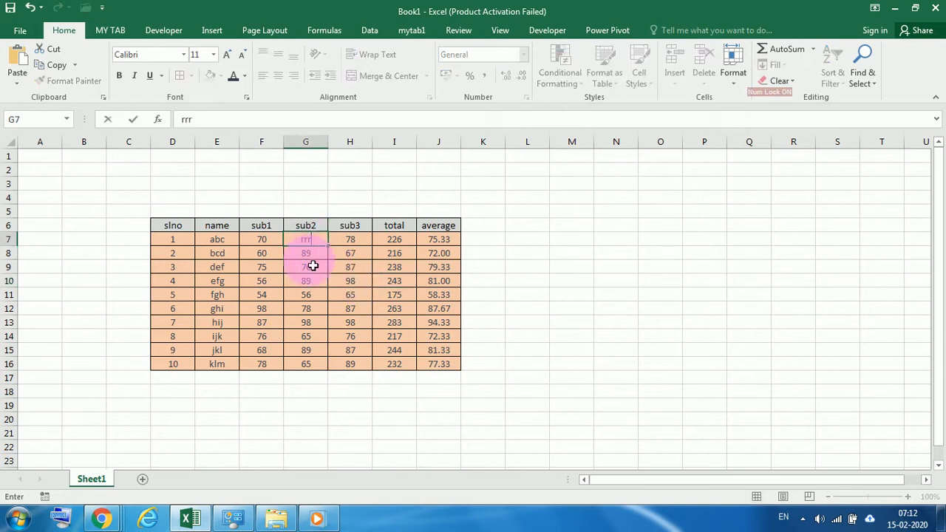
pyautogui.press('Return')
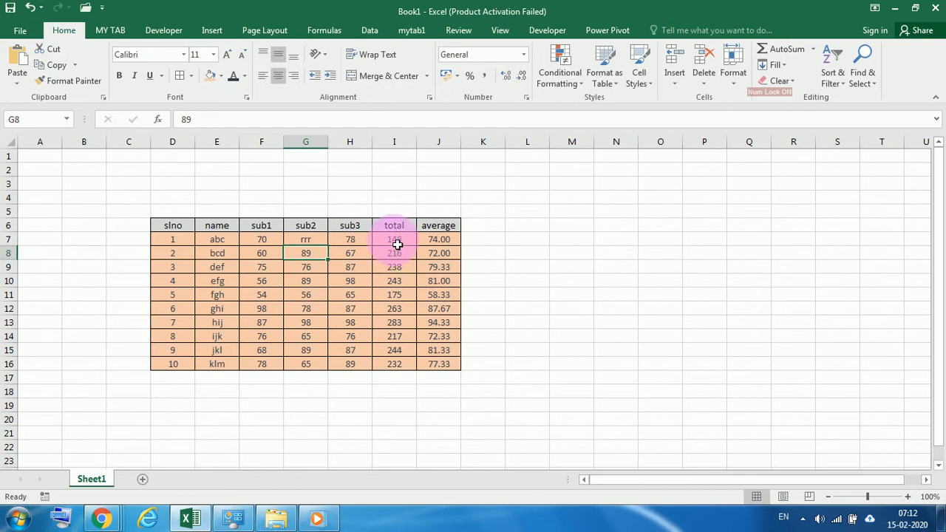
pyautogui.click(394, 241)
pyautogui.click(316, 245)
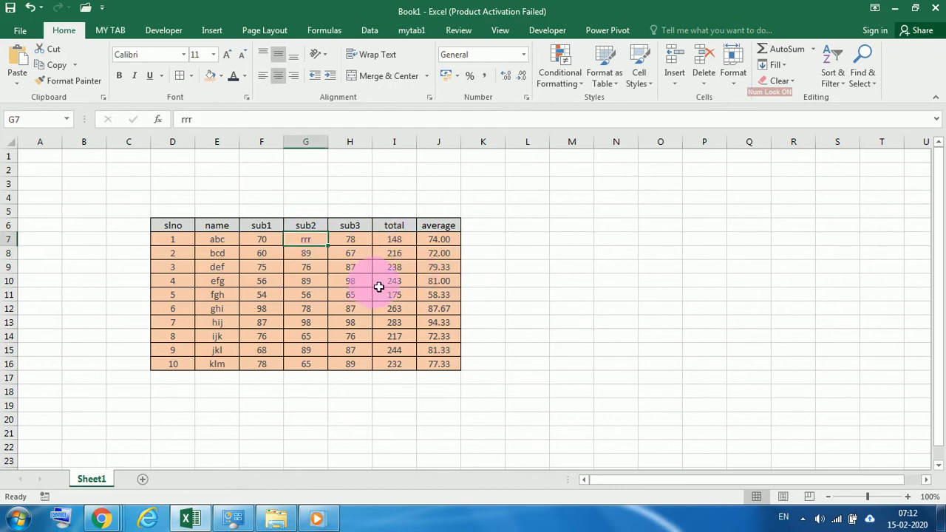
# Replace the sub2 mark in G8 with the text fff and review the total formulas in I8 and I9.
pyautogui.click(312, 260)
pyautogui.write('fff')
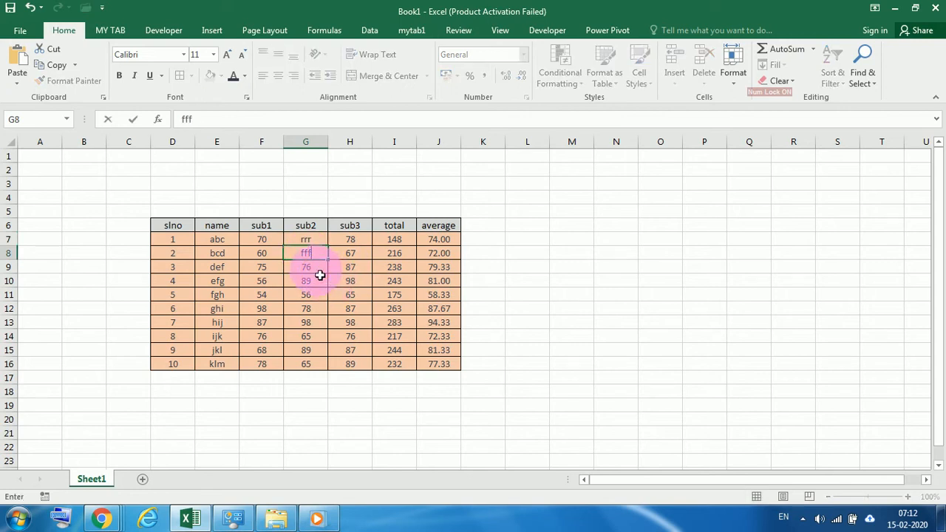
pyautogui.press('Return')
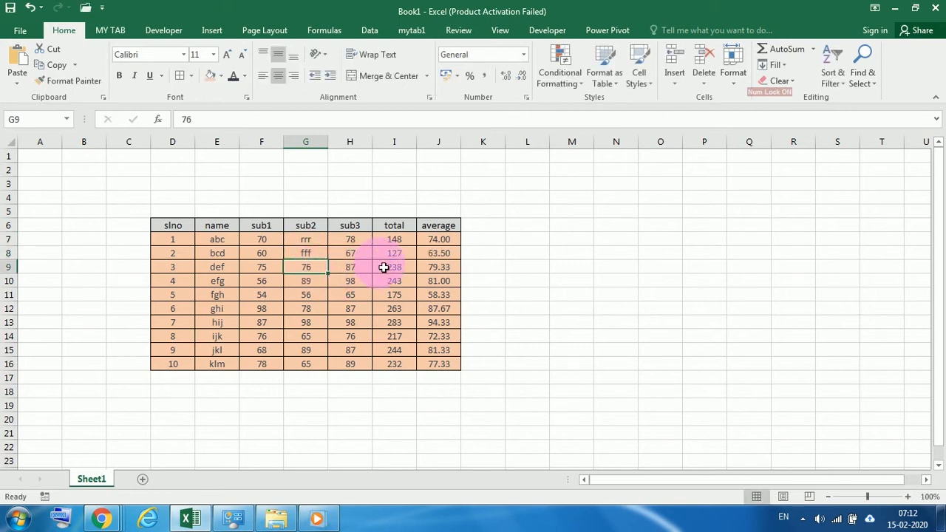
pyautogui.click(314, 256)
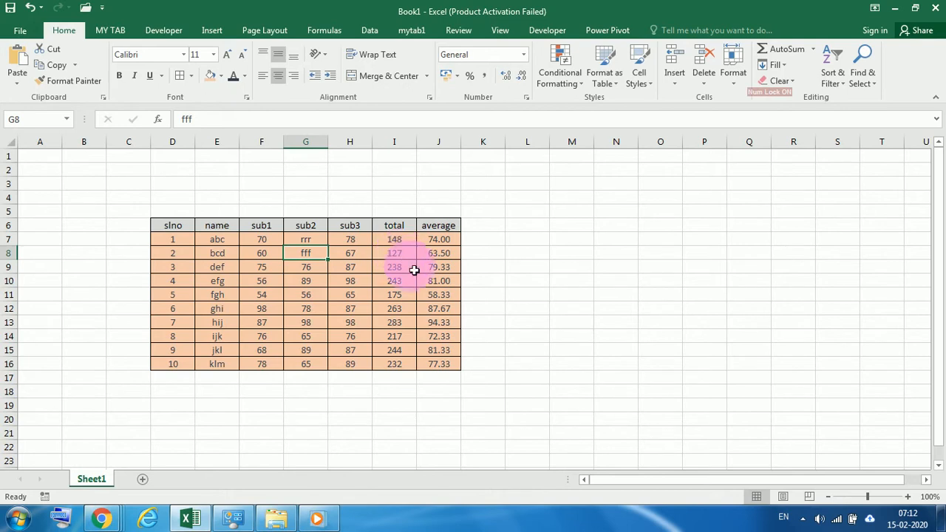
pyautogui.click(399, 253)
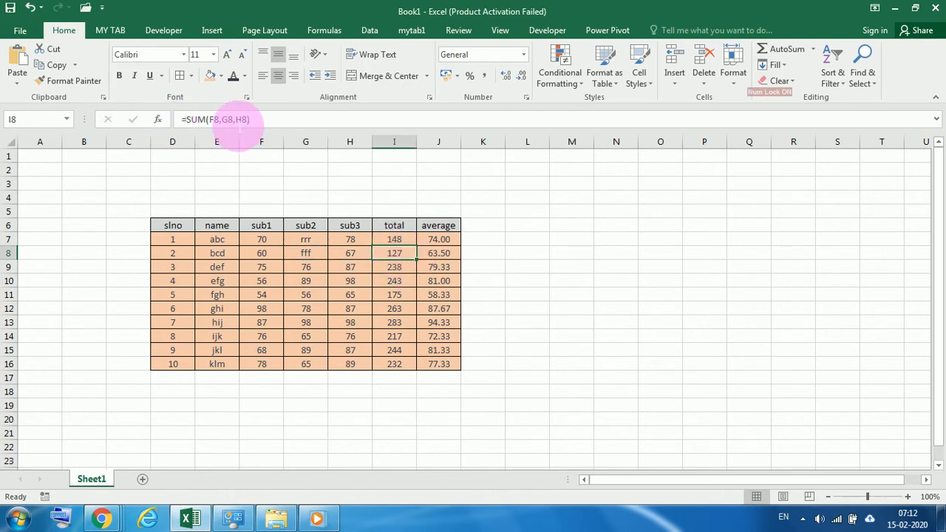
pyautogui.click(234, 119)
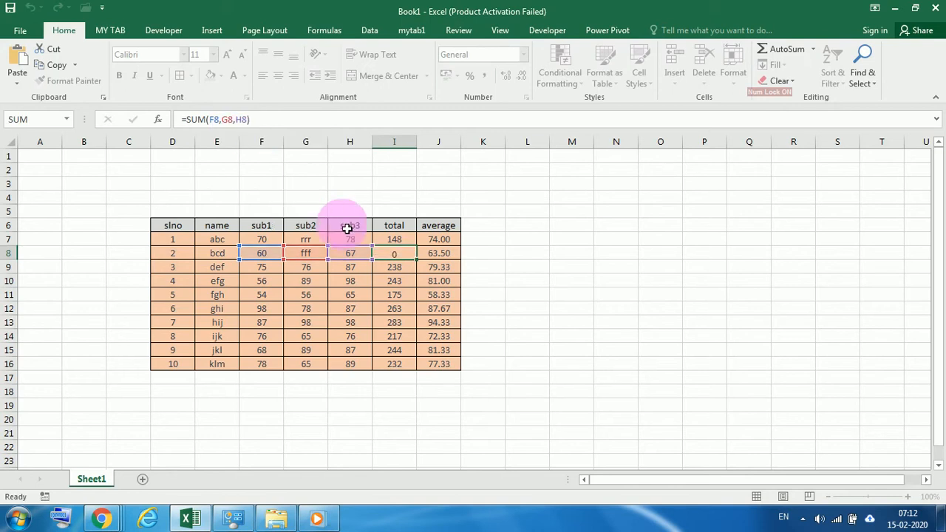
pyautogui.click(395, 269)
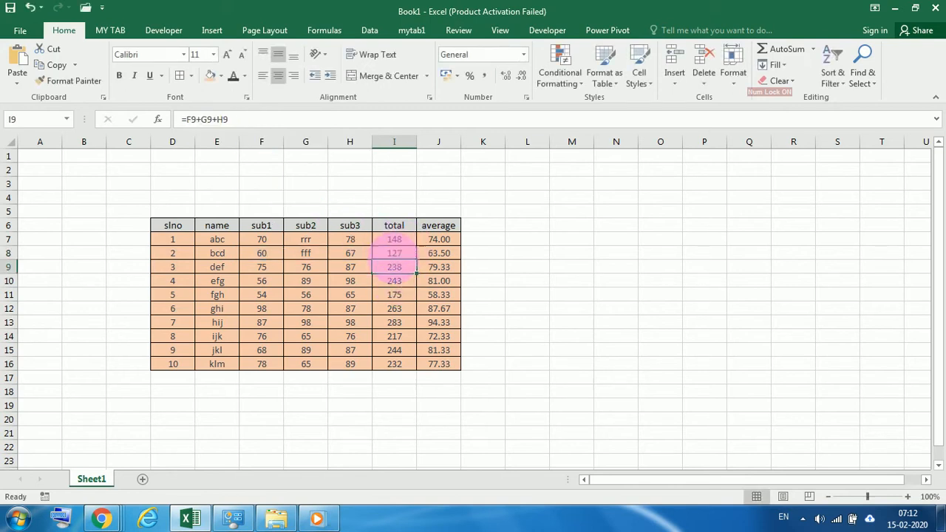
pyautogui.click(402, 254)
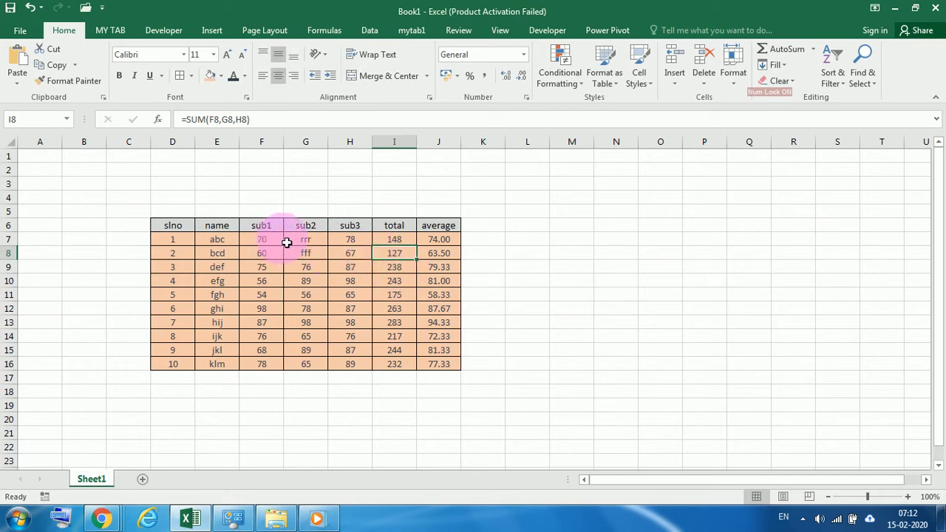
pyautogui.moveTo(276, 244); pyautogui.dragTo(306, 268)
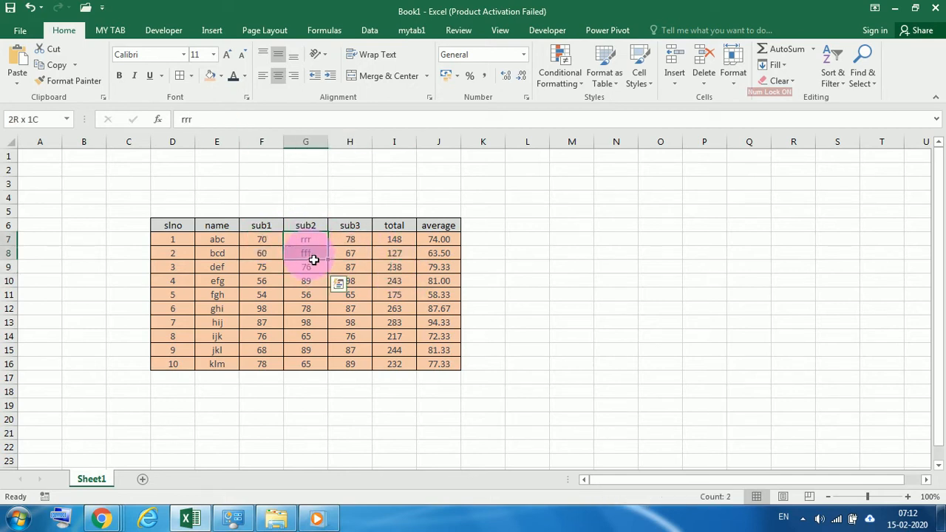
# Replace the sub2 mark in G9 with the text fff and check the addition formula in I9.
pyautogui.click(317, 271)
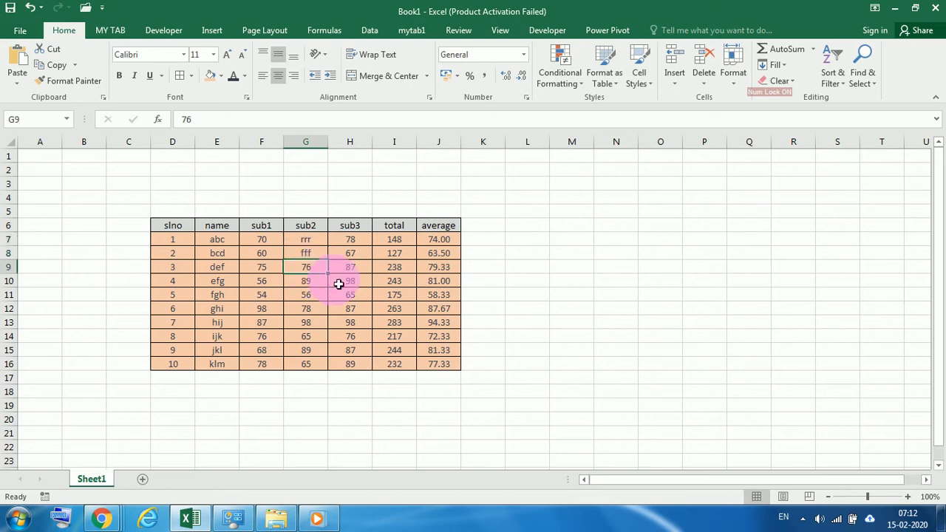
pyautogui.write('fff')
pyautogui.click(326, 295)
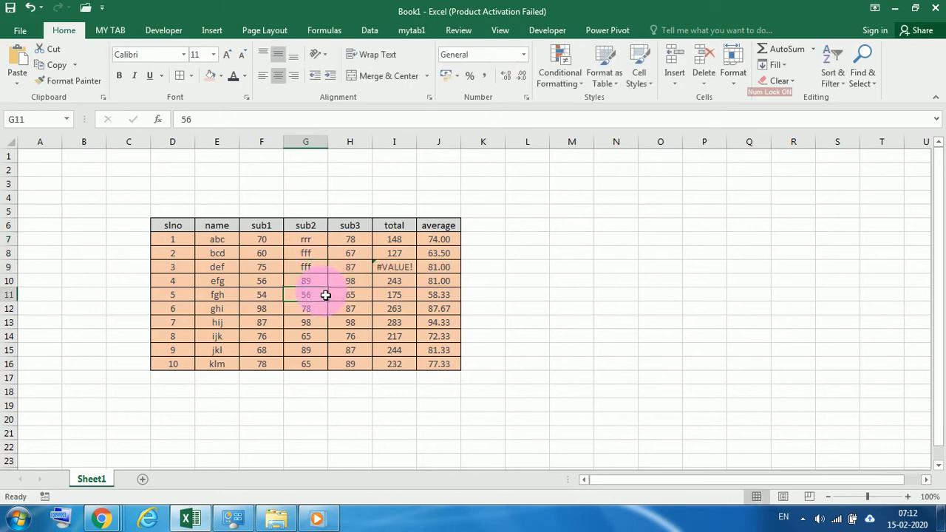
pyautogui.click(406, 269)
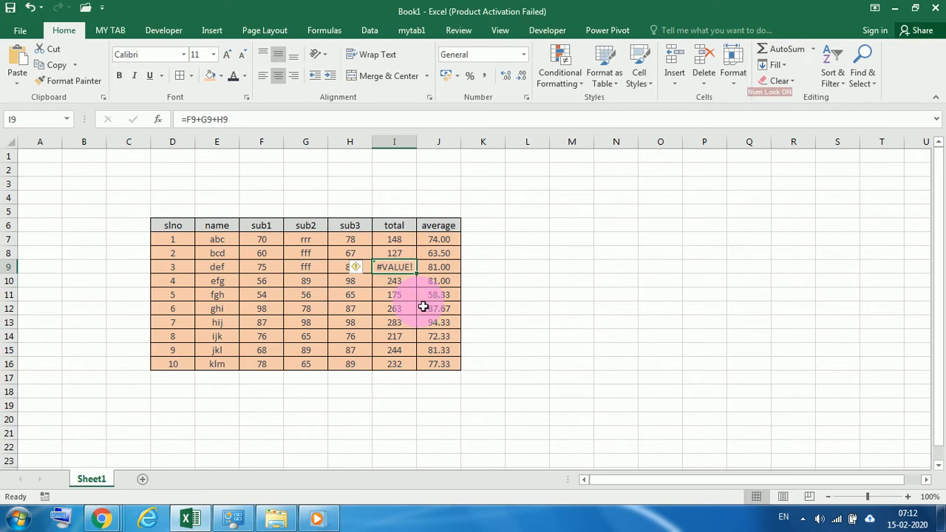
pyautogui.click(306, 269)
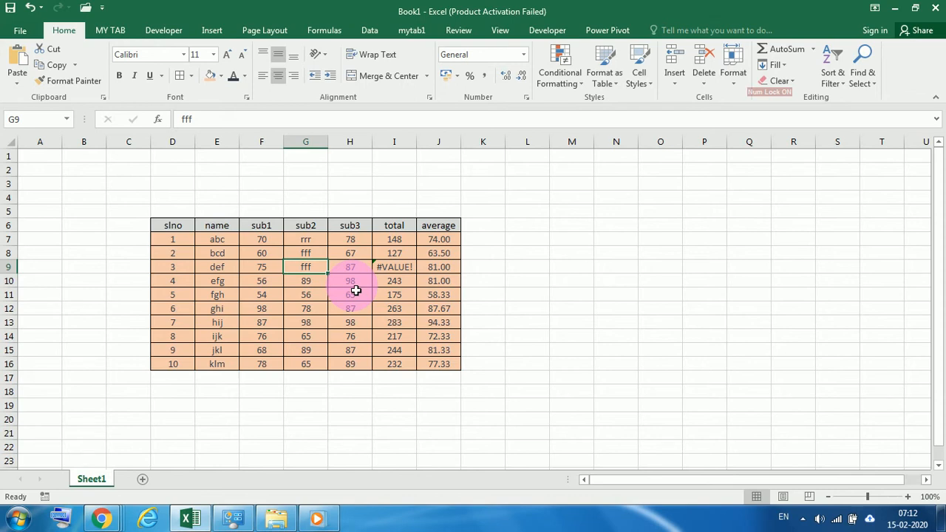
pyautogui.click(401, 271)
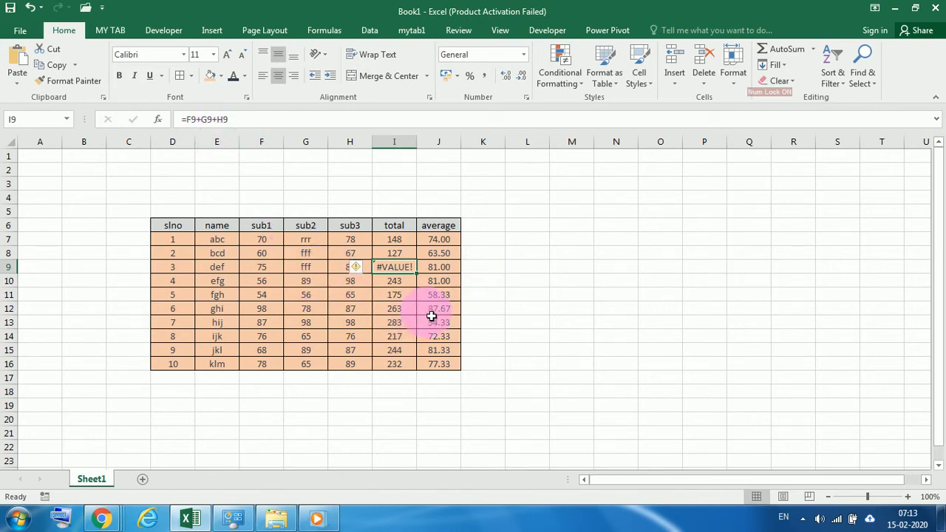
# Widen the total column I slightly and review the average formula in J7 and the totals in I7:I9.
pyautogui.click(400, 285)
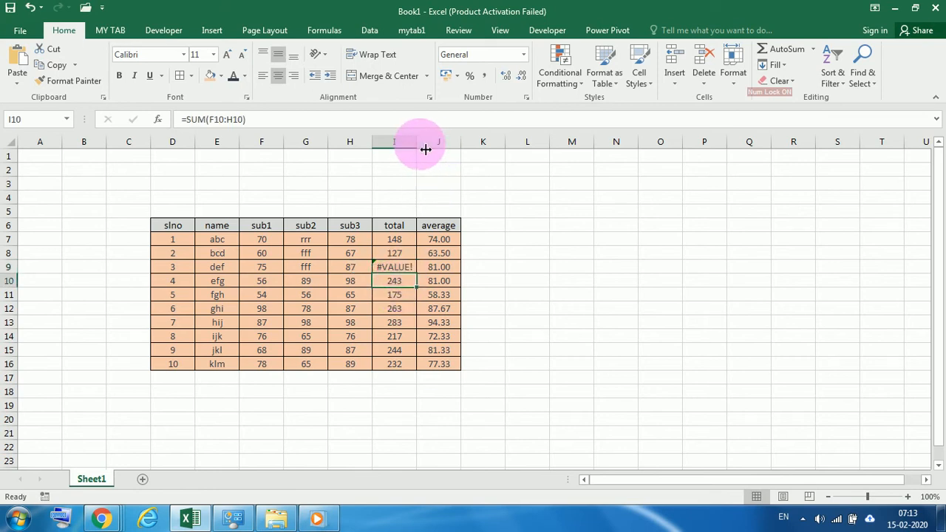
pyautogui.moveTo(417, 142); pyautogui.dragTo(431, 144)
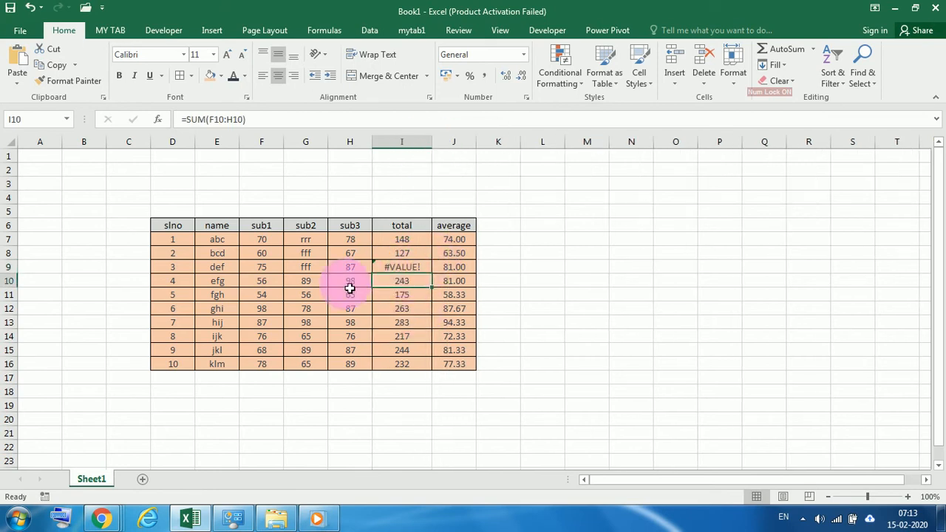
pyautogui.click(460, 241)
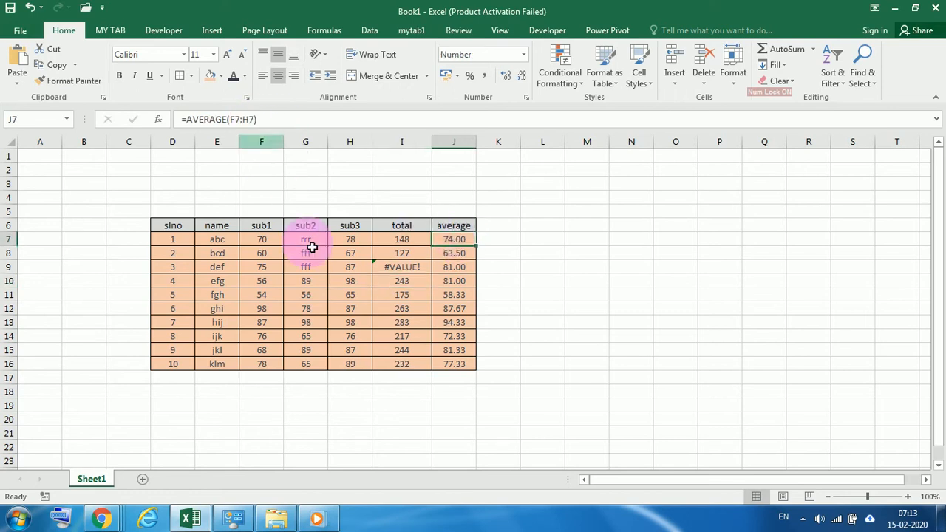
pyautogui.moveTo(392, 244); pyautogui.dragTo(413, 272)
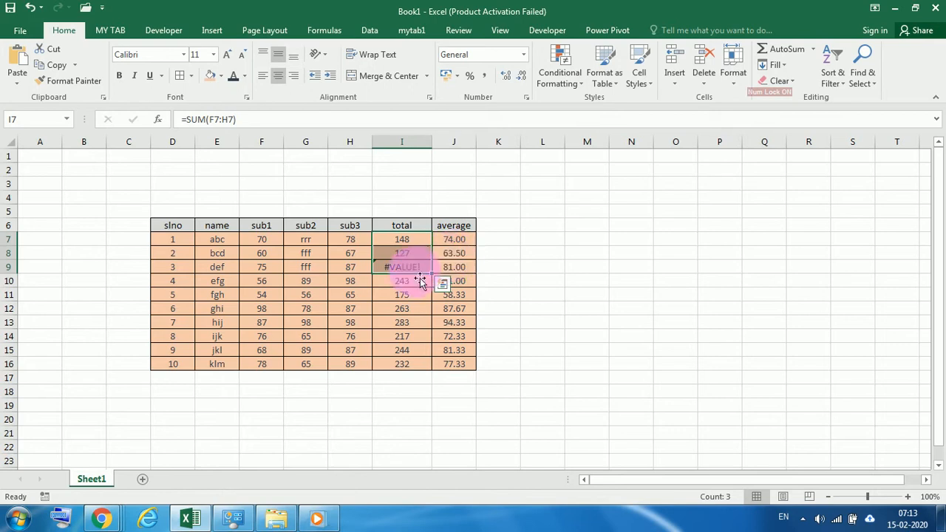
pyautogui.click(414, 272)
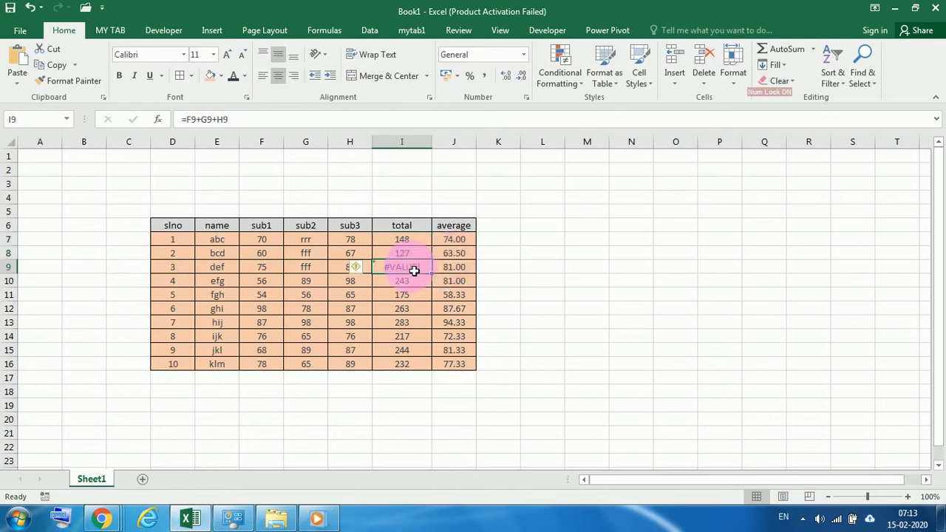
# Replace the AVERAGE formula in J9 with the manual calculation =(F9+G9+H9)/3.
pyautogui.click(460, 272)
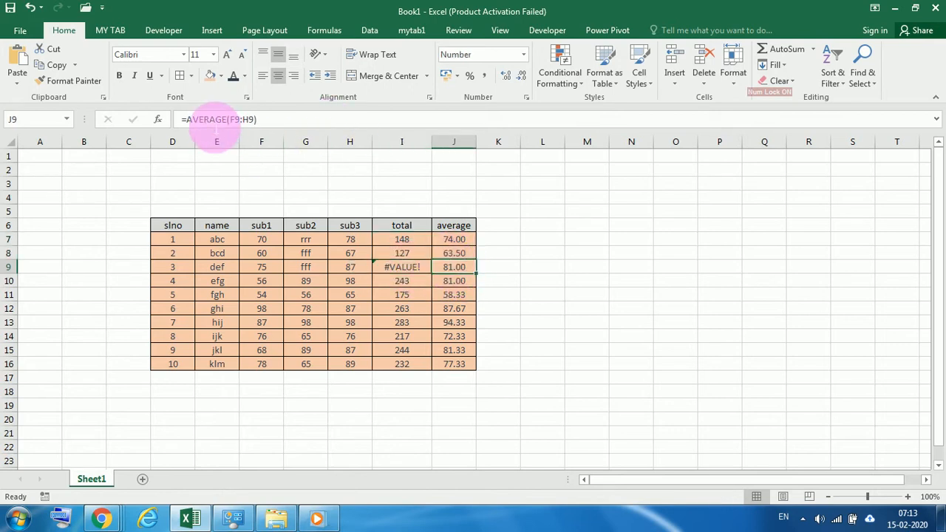
pyautogui.moveTo(187, 122); pyautogui.dragTo(345, 135)
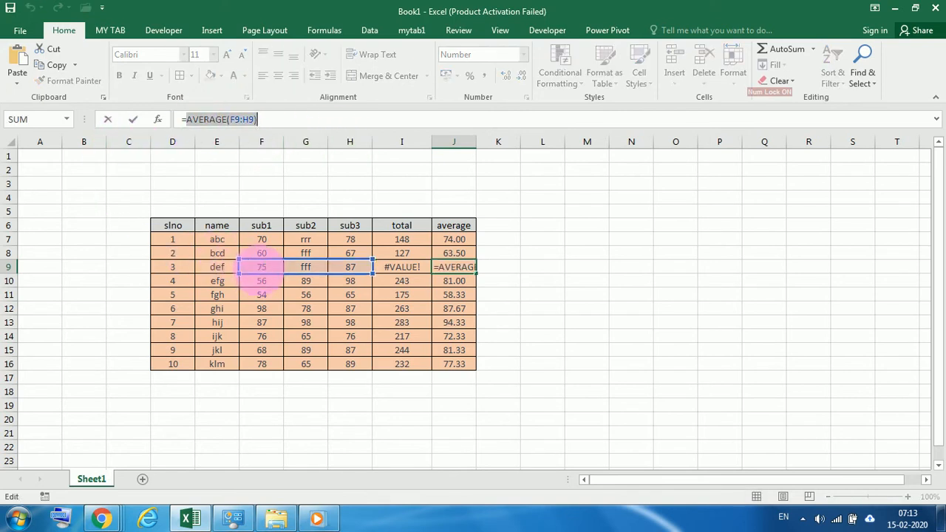
pyautogui.click(261, 267)
pyautogui.click(185, 121)
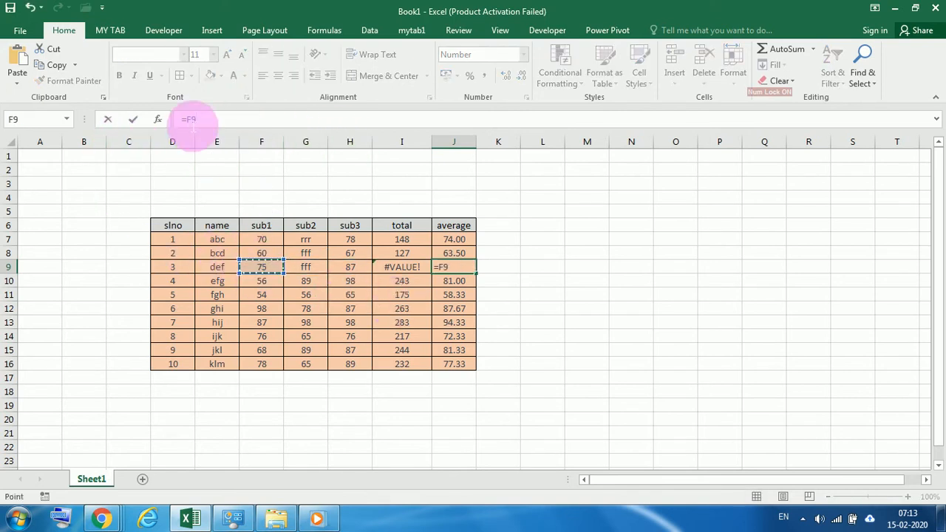
pyautogui.click(239, 124)
pyautogui.write('+')
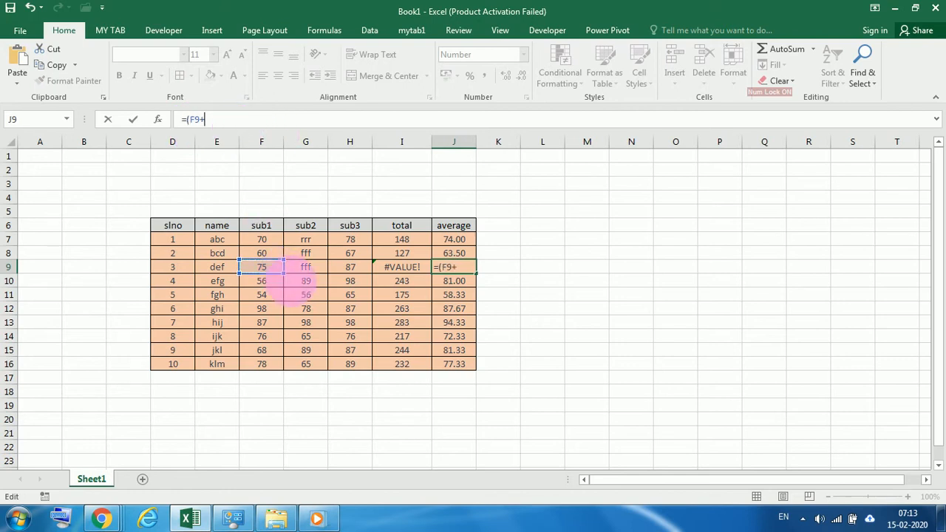
pyautogui.click(313, 269)
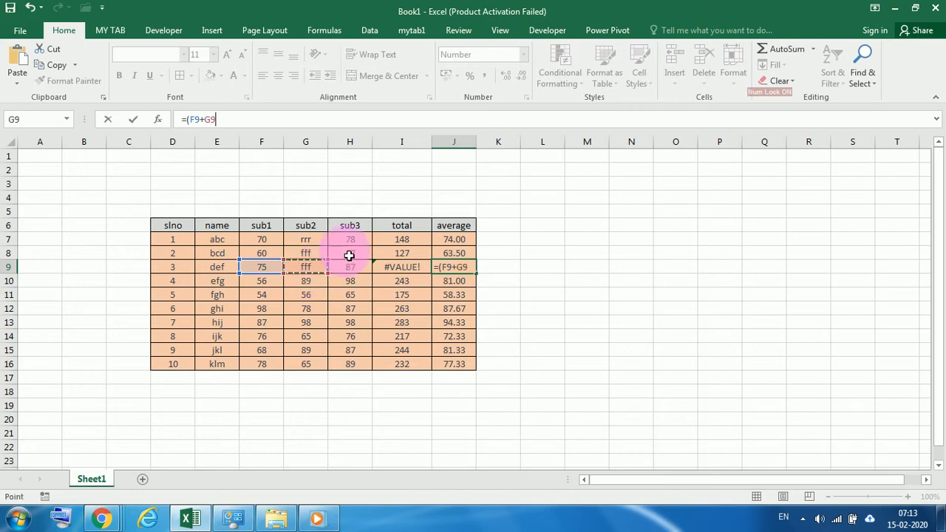
pyautogui.write('_')
pyautogui.press('BackSpace')
pyautogui.write('+')
pyautogui.click(354, 273)
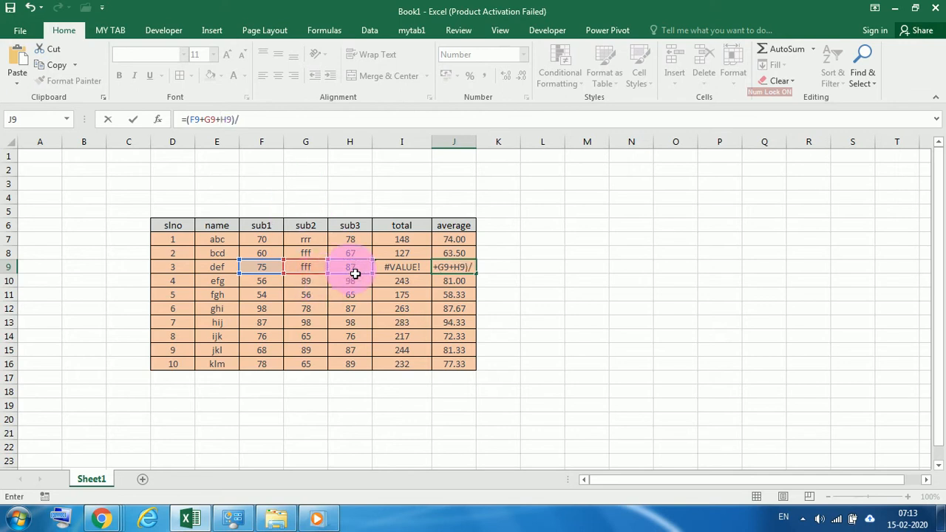
pyautogui.write('3')
pyautogui.press('Return')
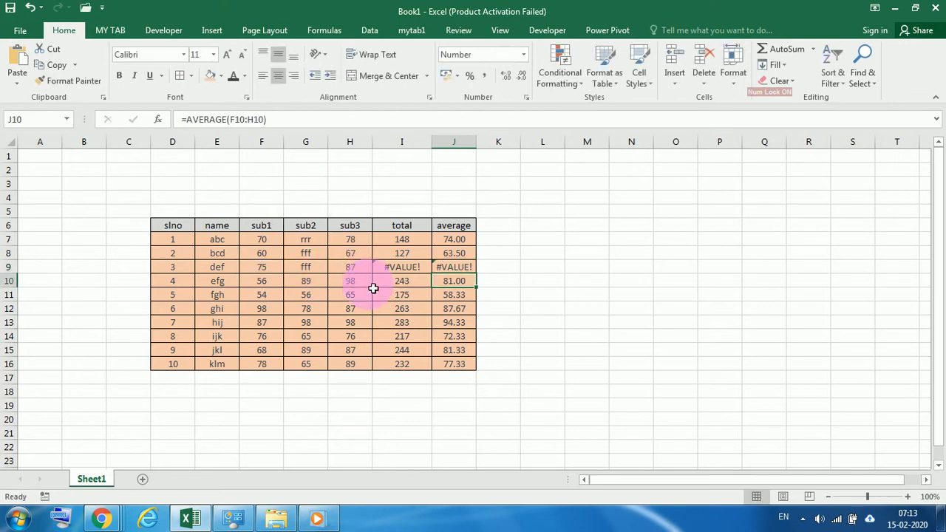
# Fill the manual average formula from J9 down into J10 and inspect the cell references in the copied formula.
pyautogui.click(470, 271)
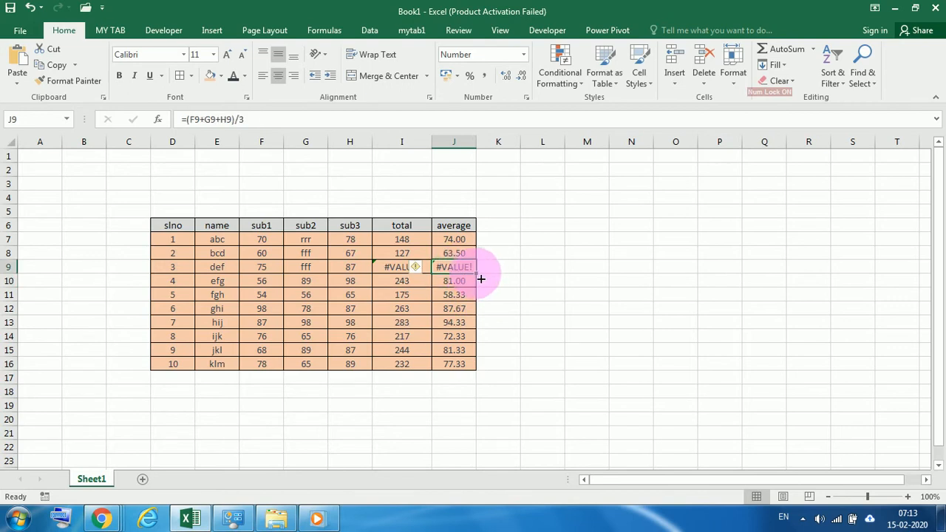
pyautogui.moveTo(478, 275); pyautogui.dragTo(477, 288)
pyautogui.click(458, 282)
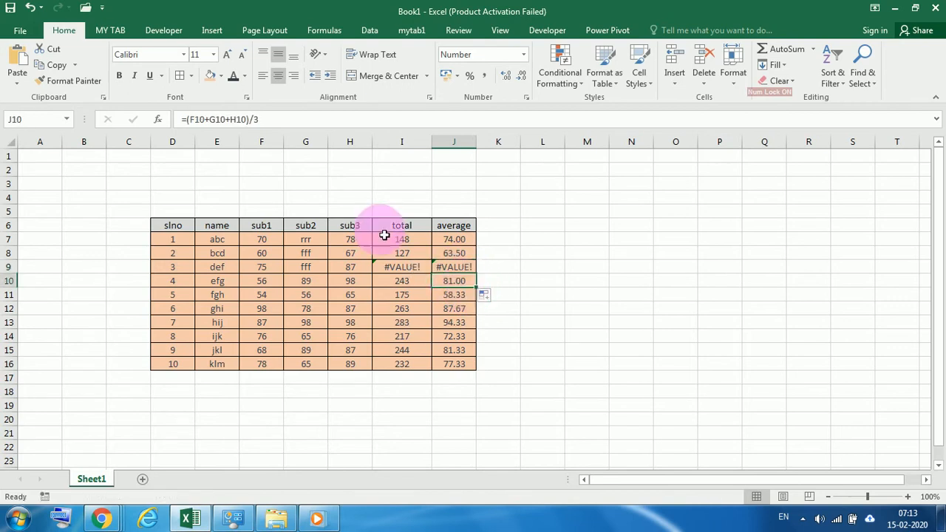
pyautogui.click(238, 119)
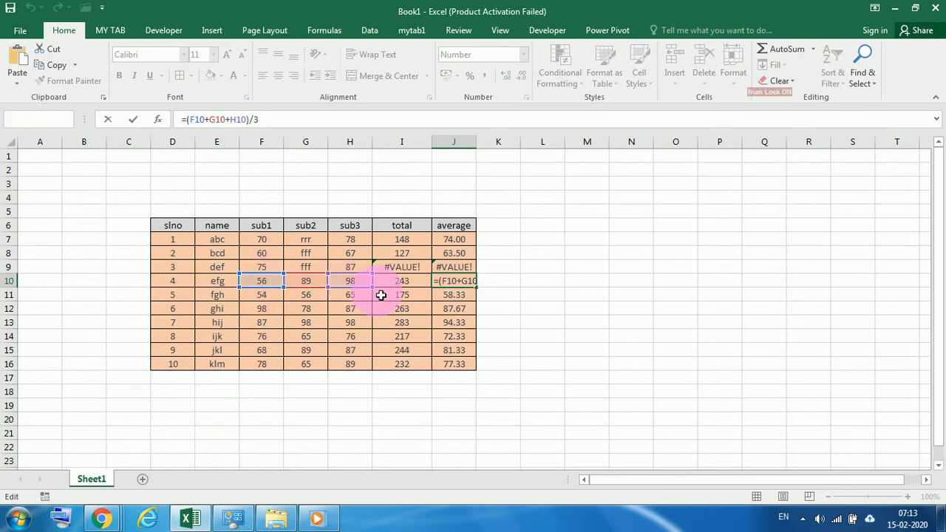
pyautogui.press('Return')
pyautogui.click(466, 284)
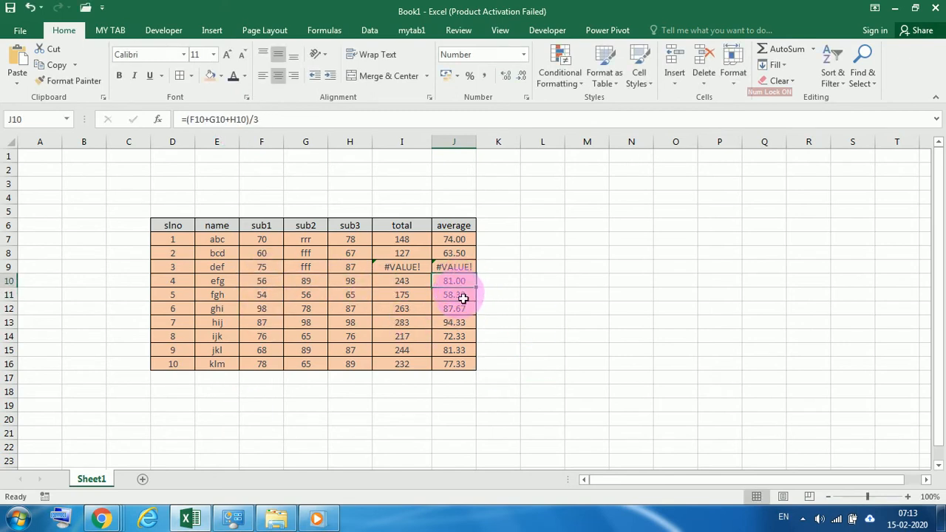
pyautogui.click(463, 256)
pyautogui.click(463, 283)
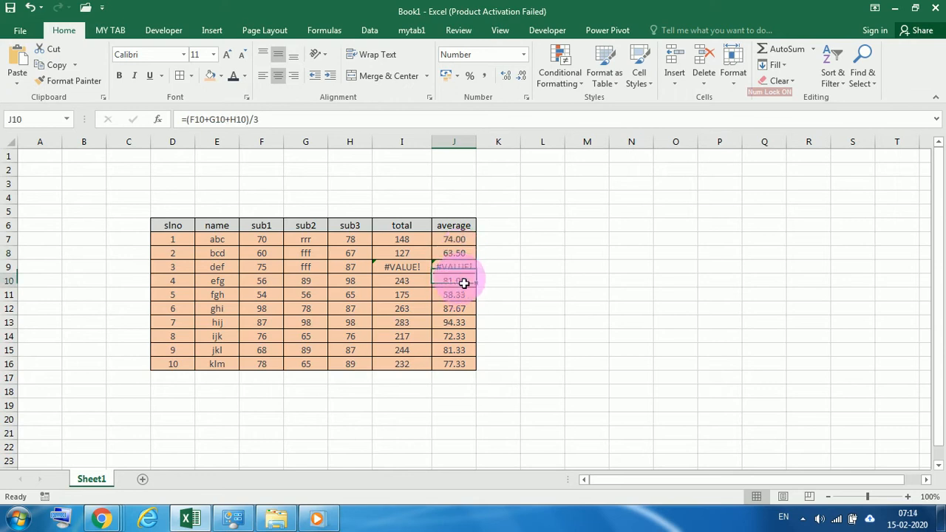
pyautogui.click(507, 230)
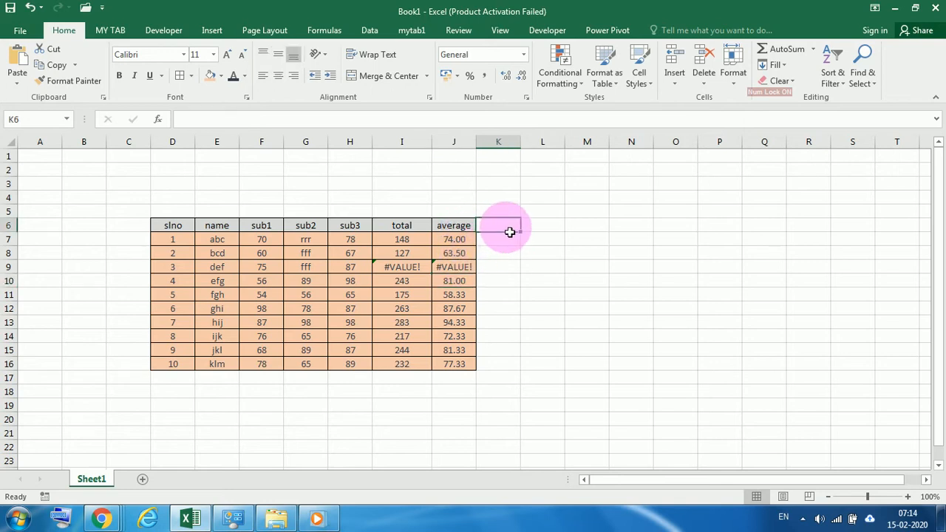
# Add the column header count in K6, beside the average header.
pyautogui.write('coun')
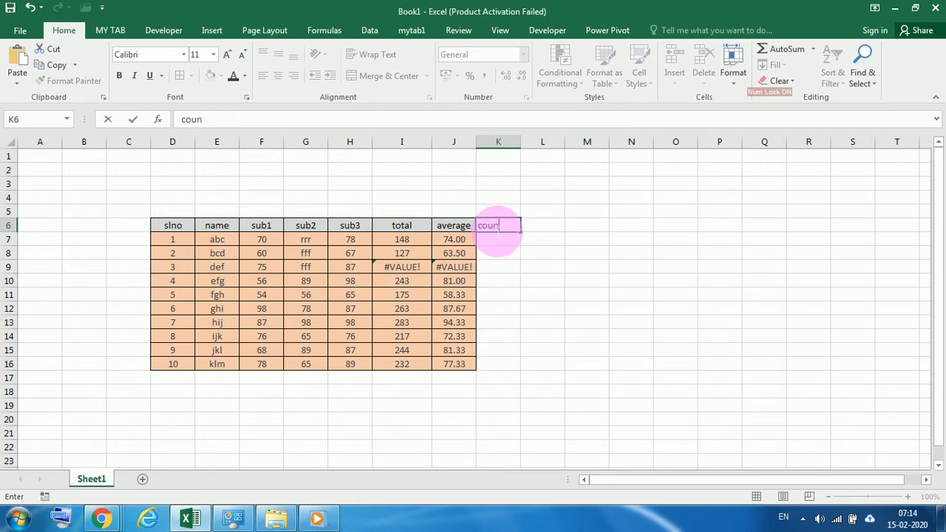
pyautogui.write('t')
pyautogui.click(504, 295)
# Enter the formula =COUNT(F7:H7) in K7 to count the first student's numeric marks.
pyautogui.click(510, 241)
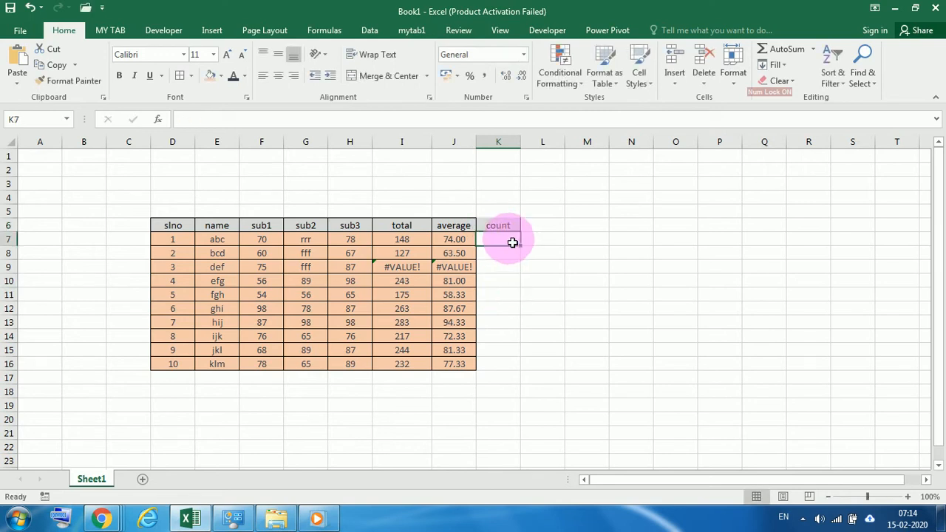
pyautogui.write('=')
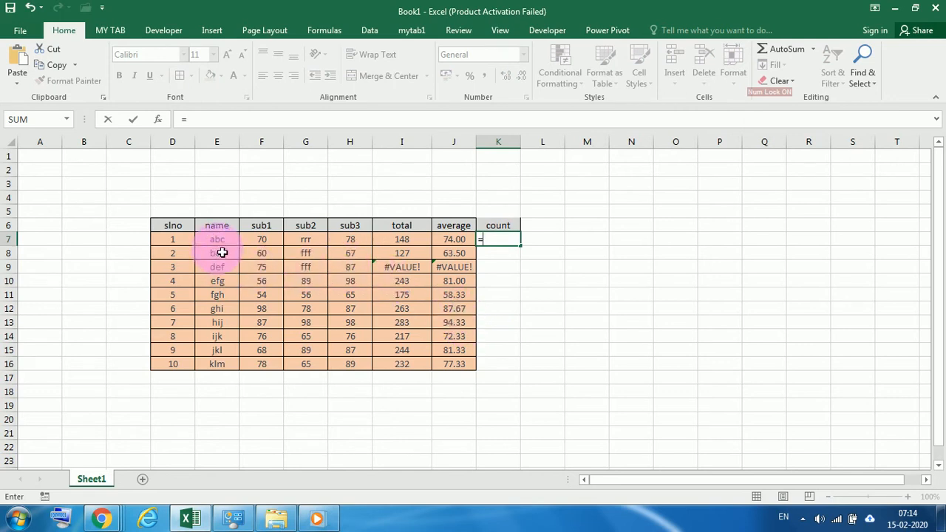
pyautogui.moveTo(263, 241); pyautogui.dragTo(360, 244)
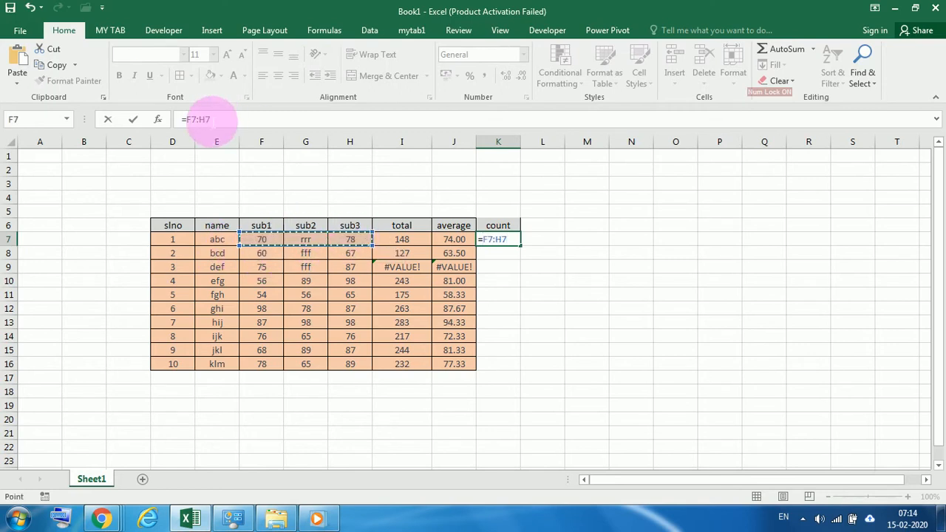
pyautogui.click(190, 121)
pyautogui.write('coun')
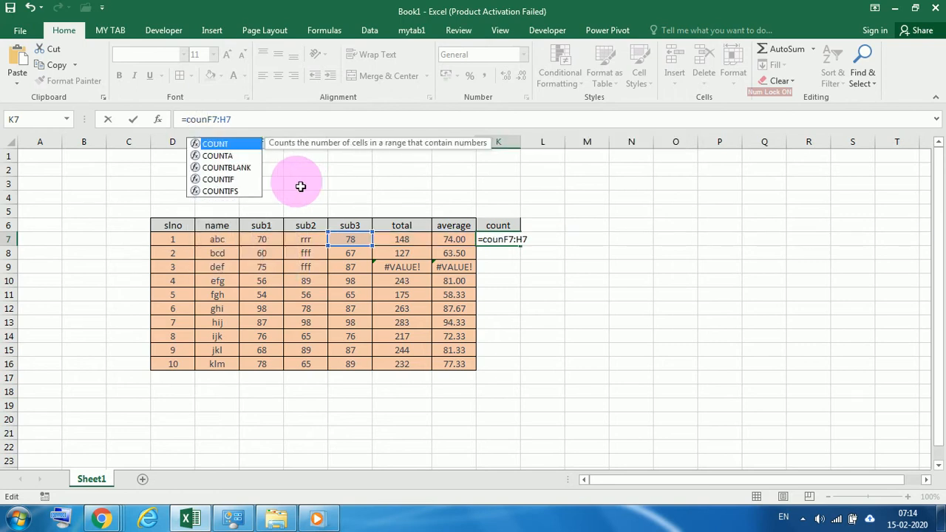
pyautogui.doubleClick(222, 143)
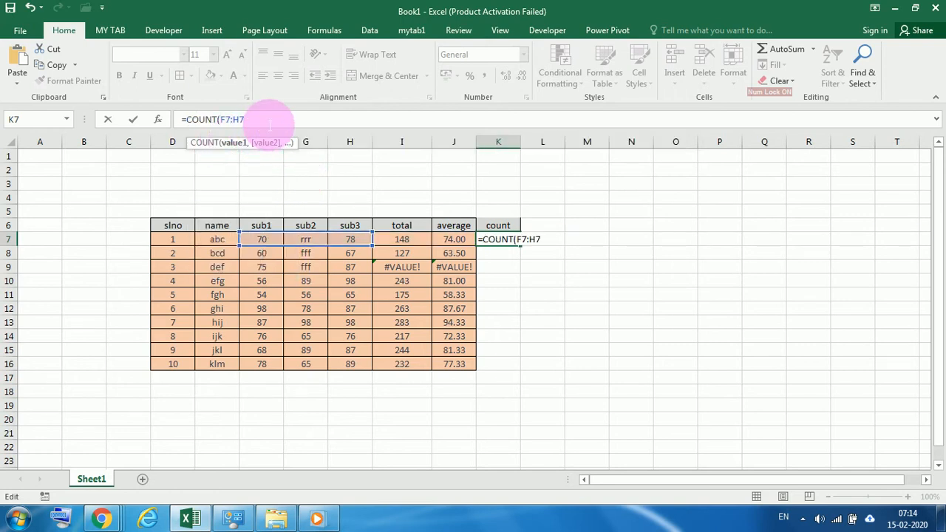
pyautogui.press('Return')
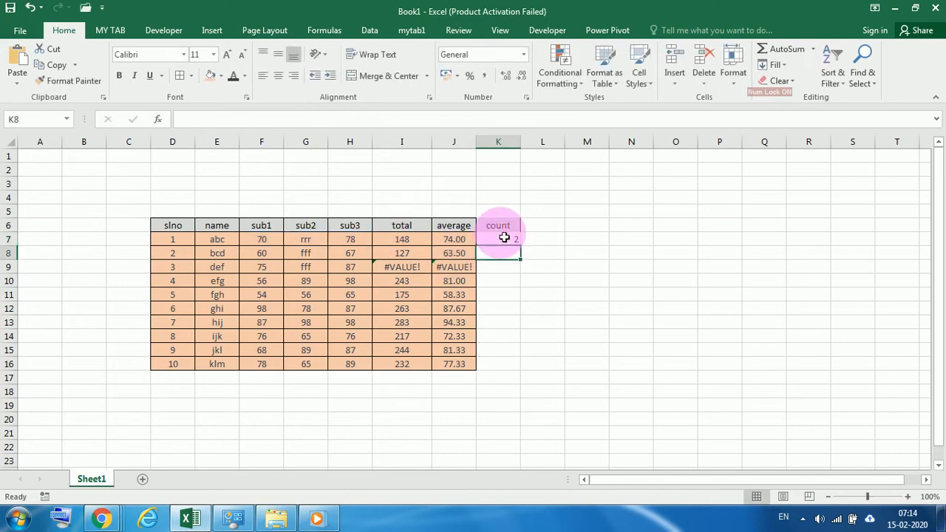
# Fill the COUNT formula from K7 down to K16 and check it against the text entries in G7:G9.
pyautogui.click(514, 243)
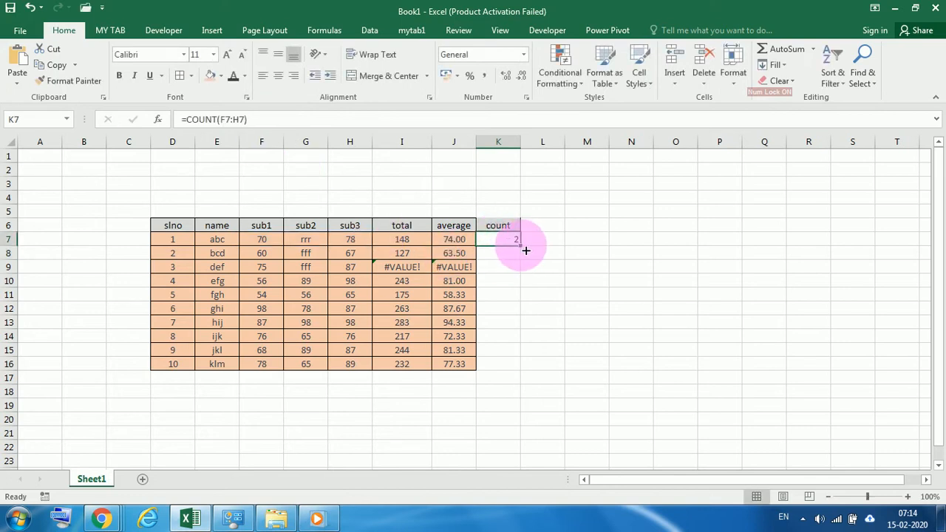
pyautogui.moveTo(525, 250); pyautogui.dragTo(512, 370)
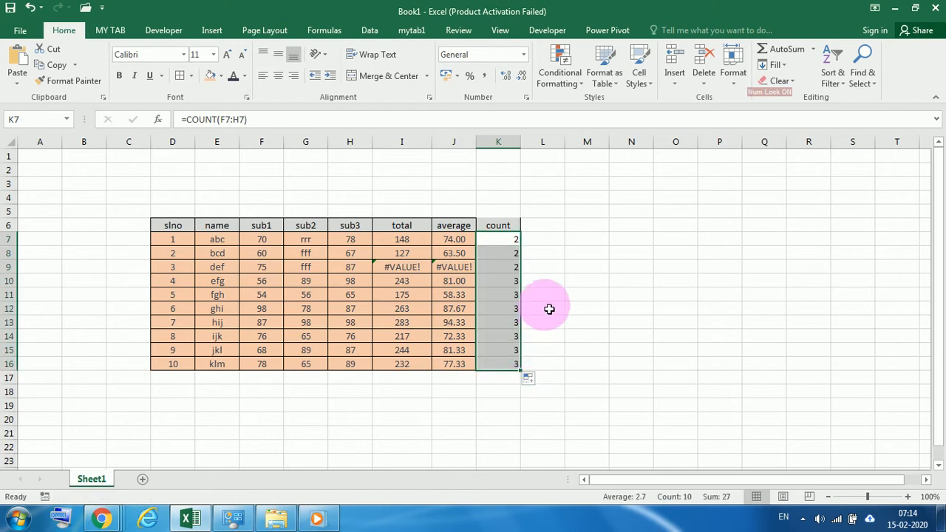
pyautogui.moveTo(309, 240); pyautogui.dragTo(315, 274)
# Copy the count column K6:K16 into column L starting at L6 and rename the copied header counta.
pyautogui.moveTo(492, 226); pyautogui.dragTo(517, 366)
pyautogui.hotkey('ctrl', 'c')
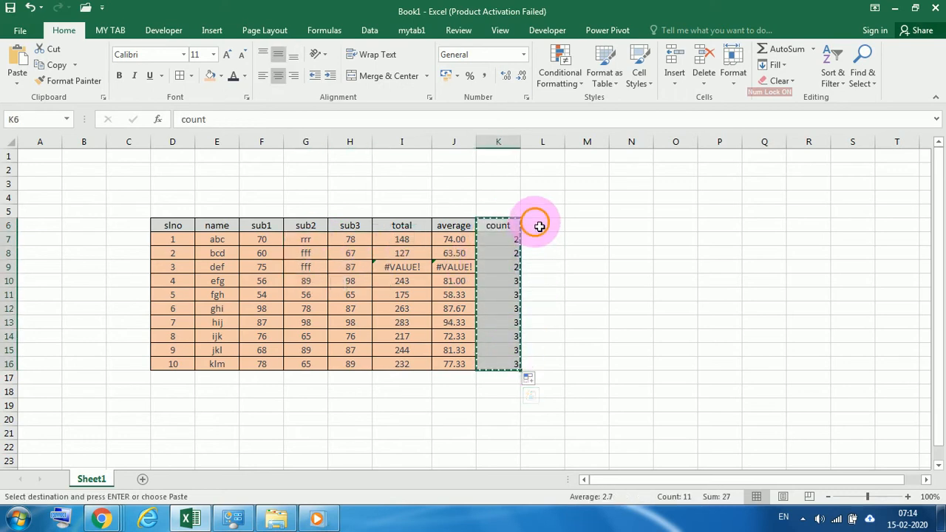
pyautogui.click(540, 226)
pyautogui.hotkey('ctrl', 'v')
pyautogui.click(552, 226)
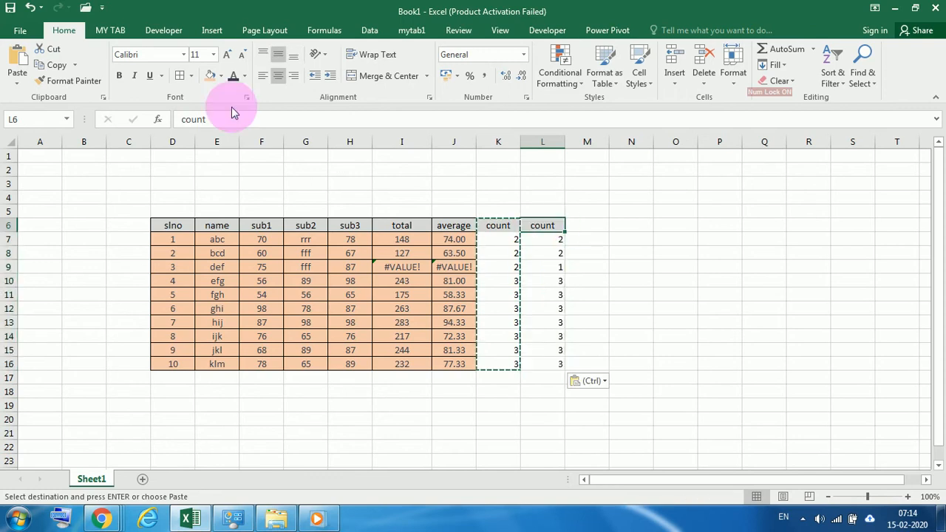
pyautogui.click(238, 120)
pyautogui.write('a')
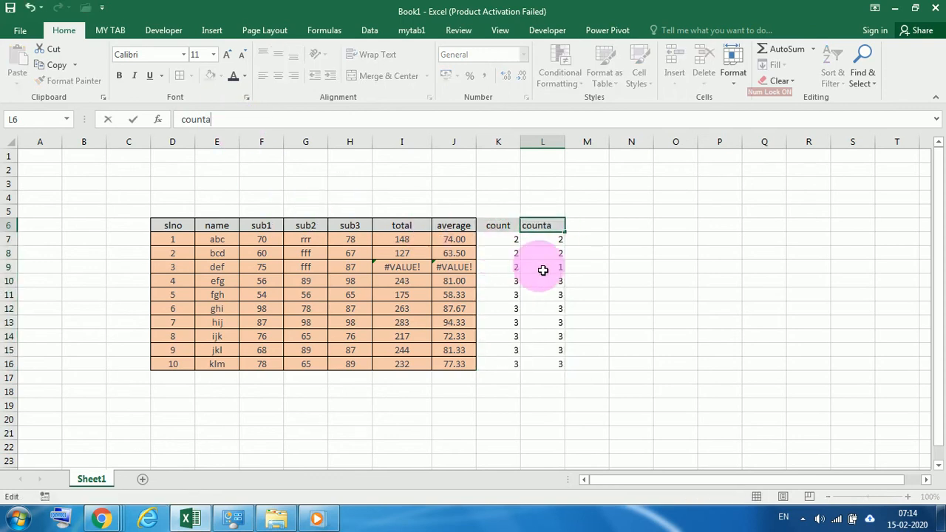
pyautogui.click(594, 281)
# Change the formula in L7 to =COUNTA(G7:I7) and fill it down to L16.
pyautogui.click(551, 246)
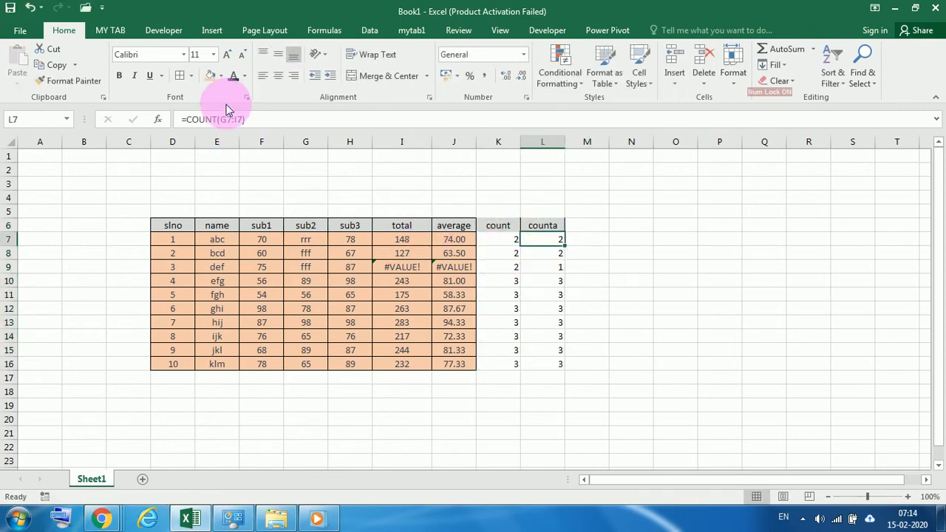
pyautogui.click(215, 119)
pyautogui.write('a')
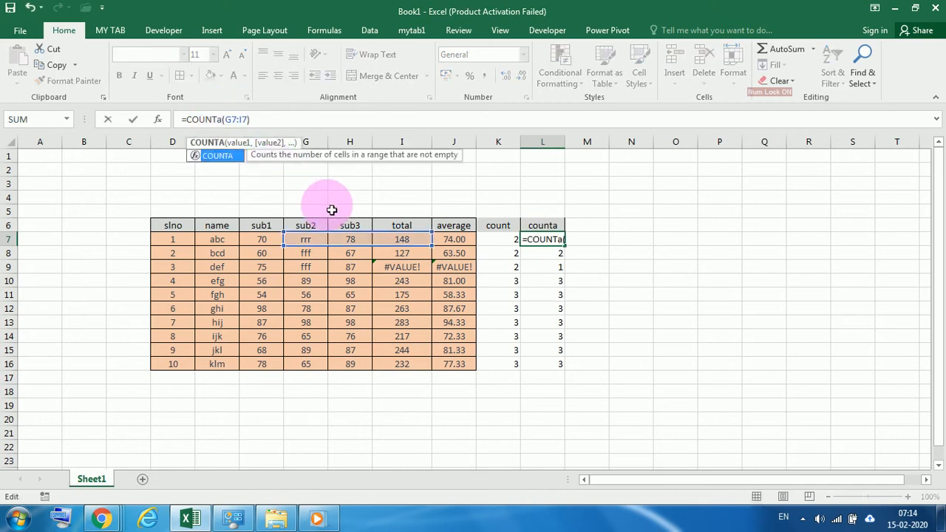
pyautogui.click(683, 323)
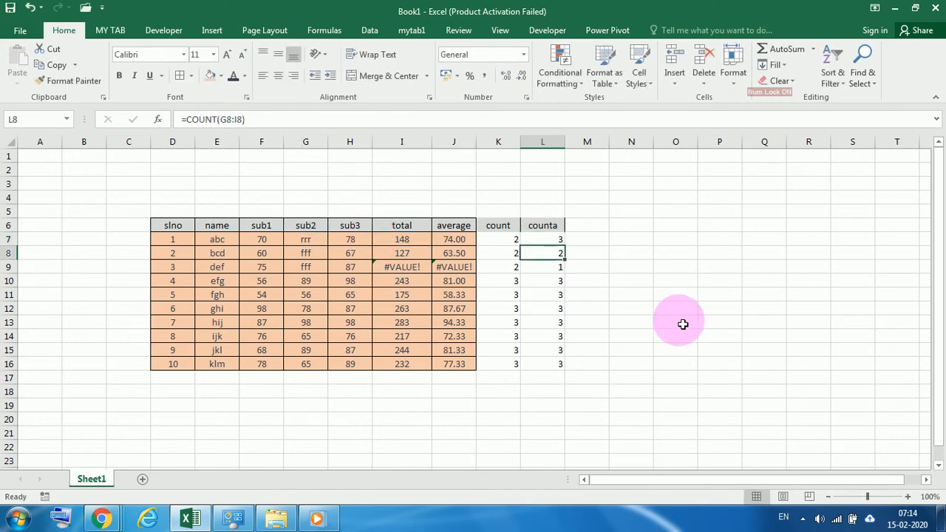
pyautogui.click(555, 244)
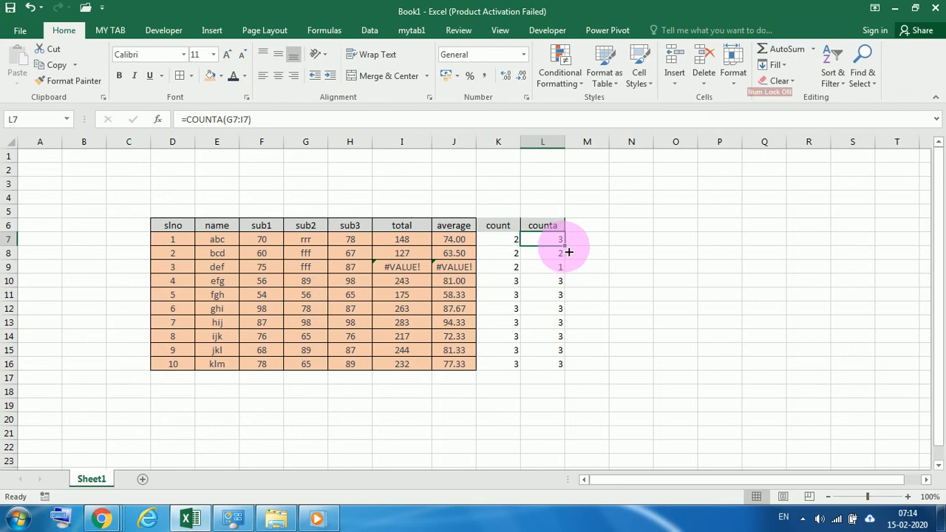
pyautogui.doubleClick(566, 251)
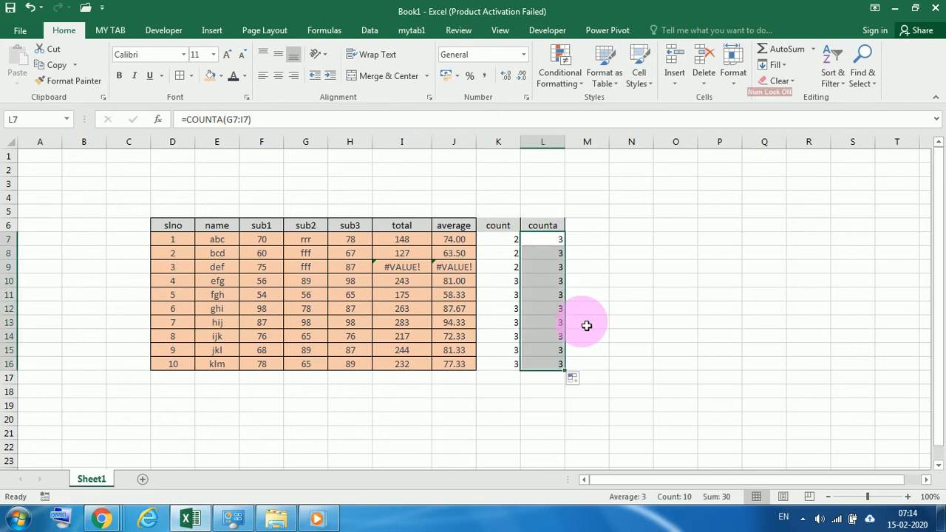
pyautogui.click(559, 242)
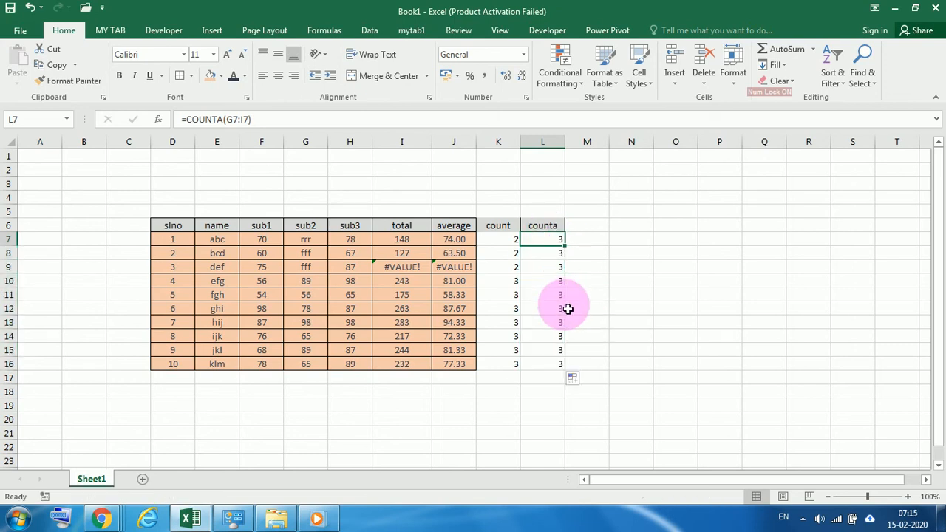
# Try clearing the sub2 entry in G7 to test how the count formulas respond.
pyautogui.click(316, 243)
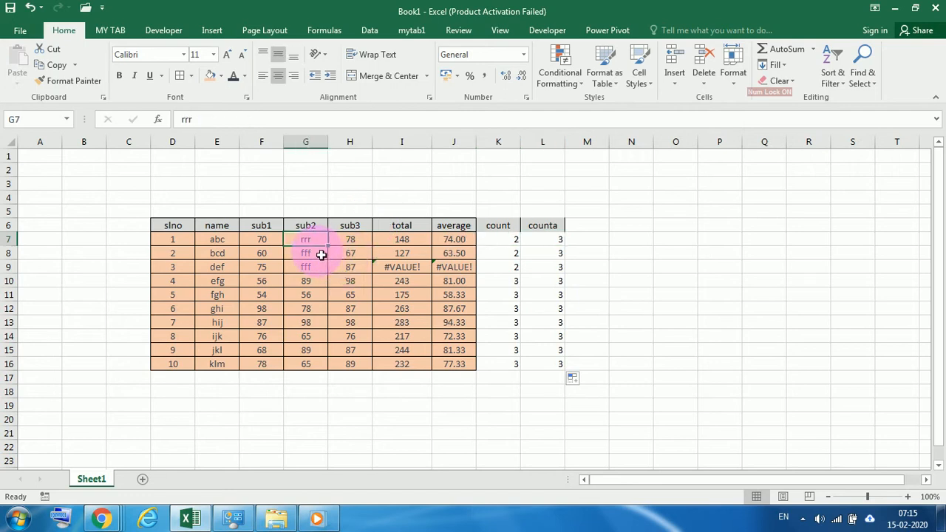
pyautogui.press('Delete')
pyautogui.click(403, 295)
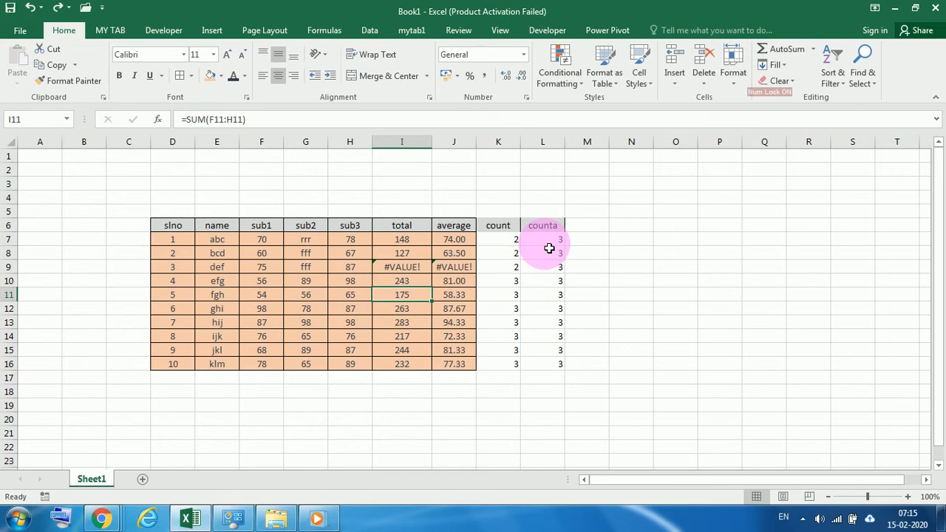
# Add the column header length in M6, beside the counta header.
pyautogui.click(597, 231)
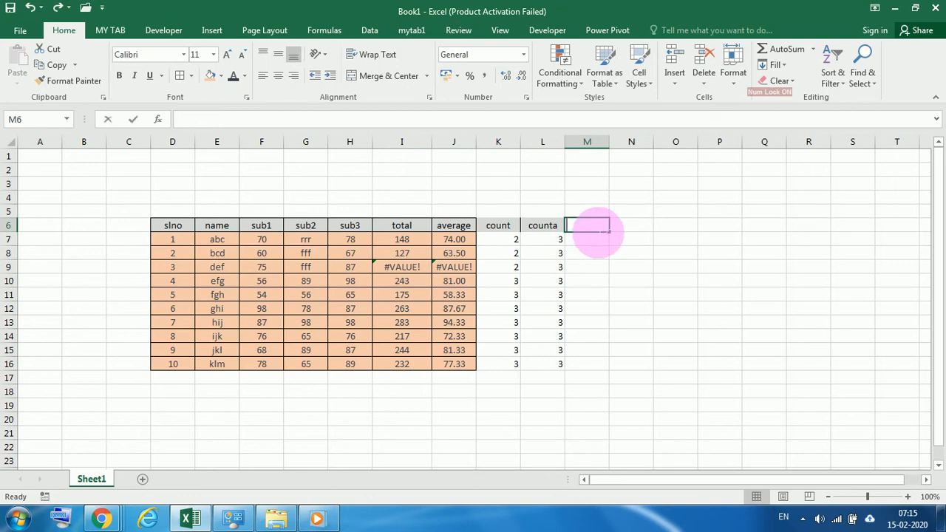
pyautogui.write('le')
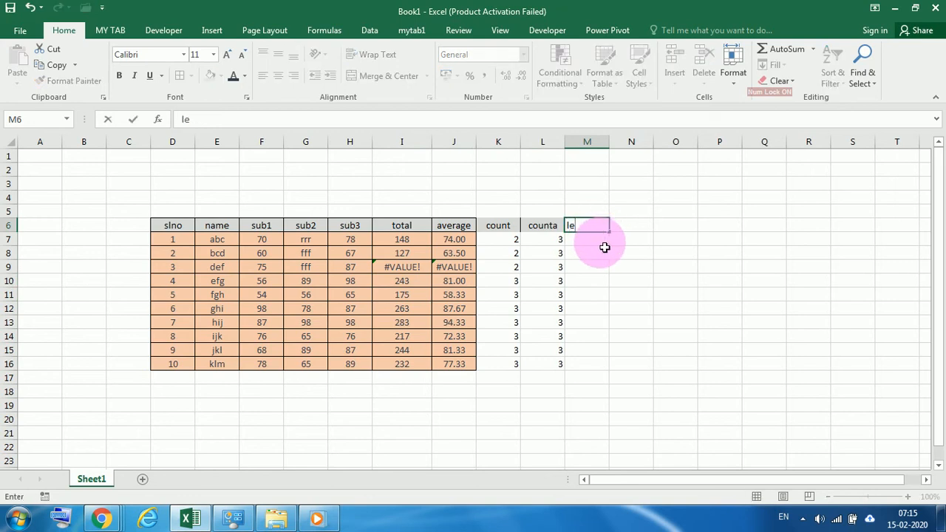
pyautogui.write('ngth')
pyautogui.press('Return')
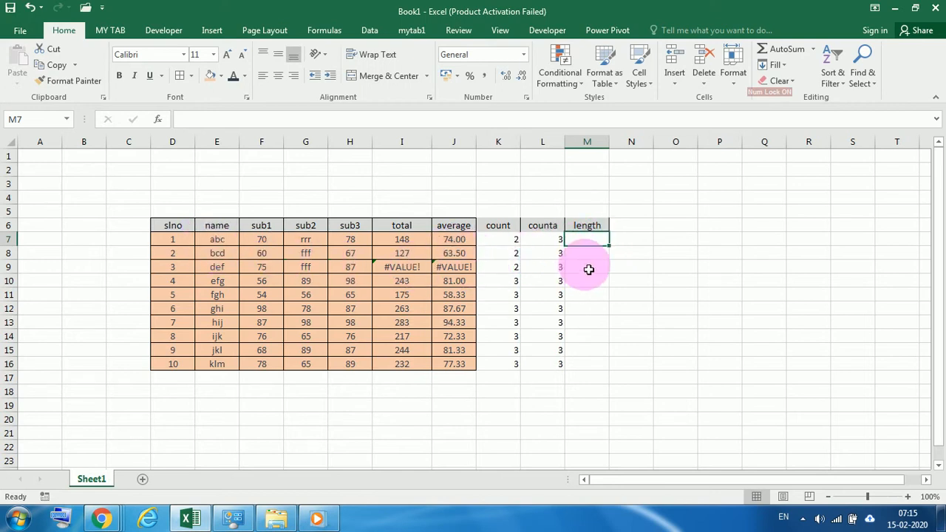
# Enter =LEN(E7) in M7 to measure the name's character length and fill the formula down to M16.
pyautogui.write('=len')
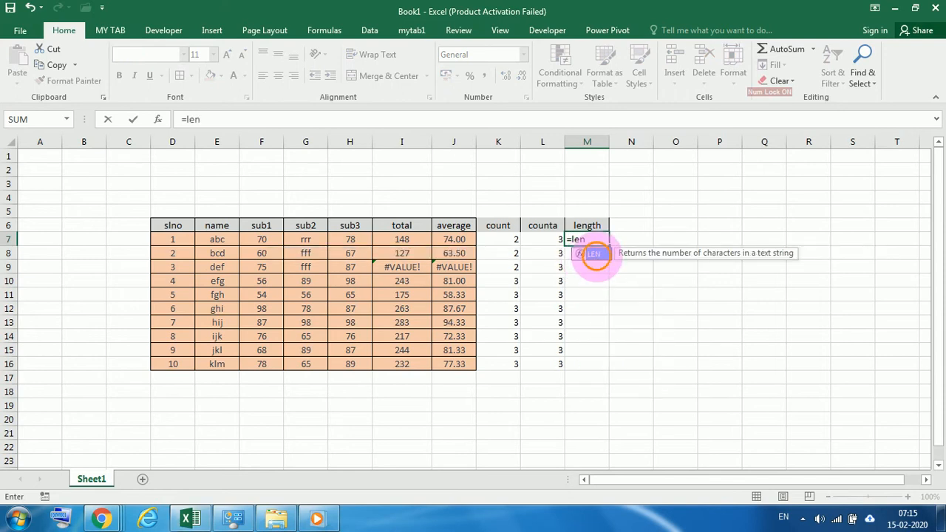
pyautogui.doubleClick(596, 254)
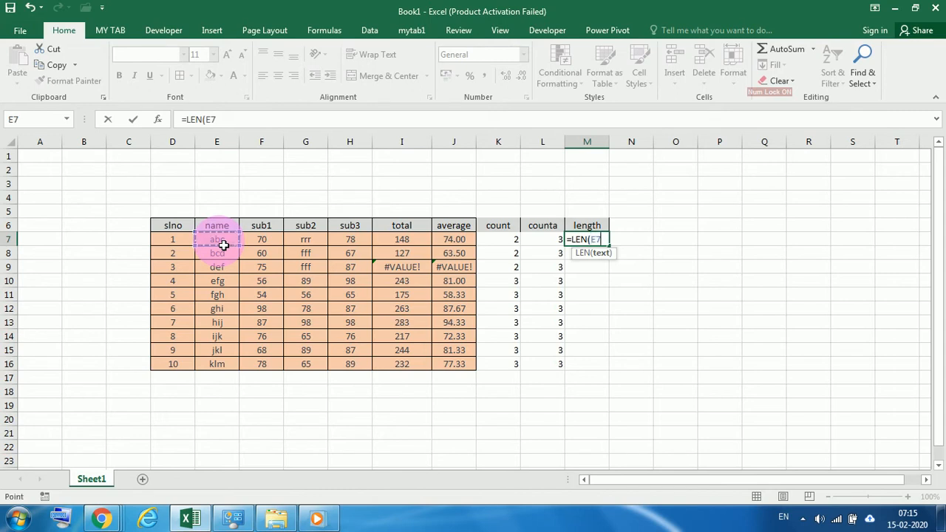
pyautogui.press('Return')
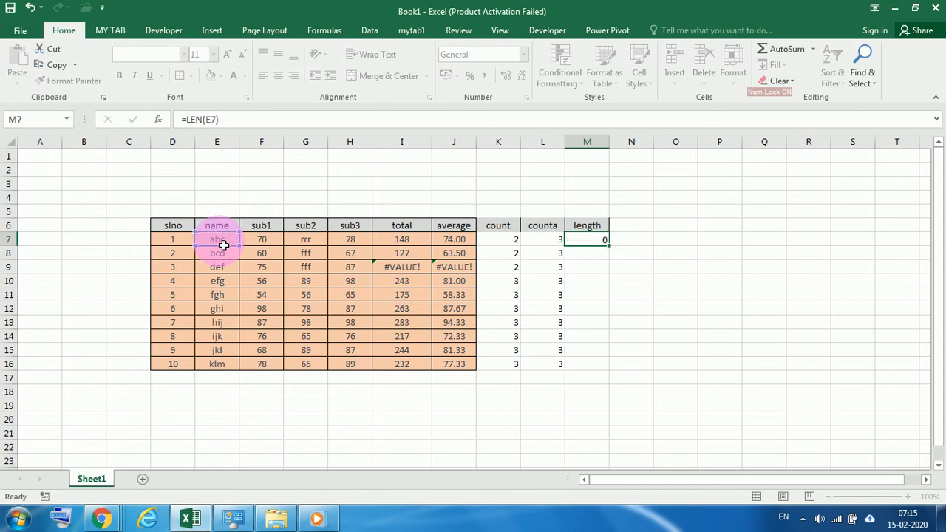
pyautogui.click(597, 242)
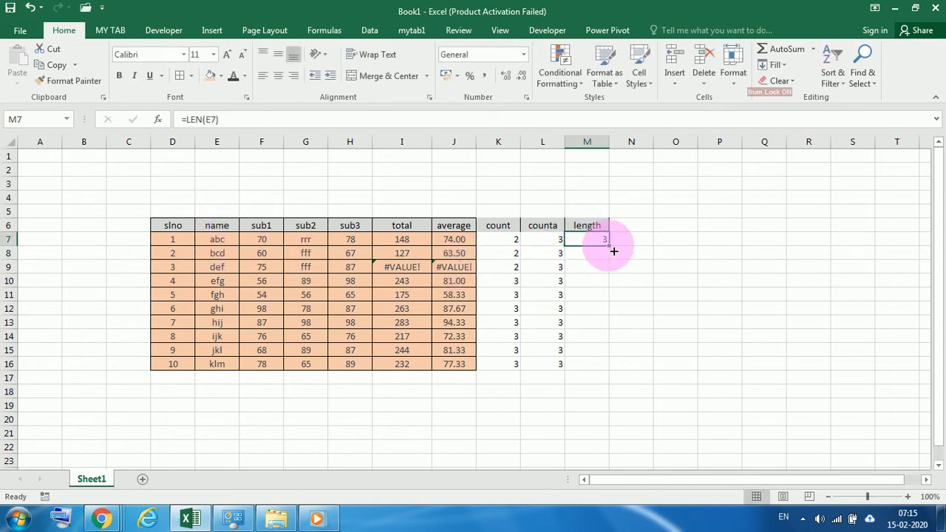
pyautogui.doubleClick(613, 251)
pyautogui.click(591, 310)
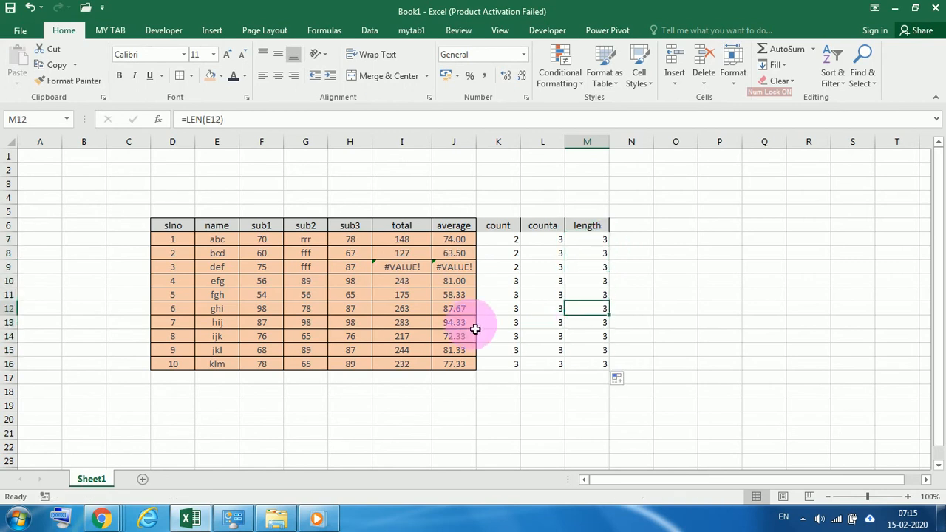
# Extend the text in E11 to fghfffff and check the LEN formula in M11.
pyautogui.click(223, 298)
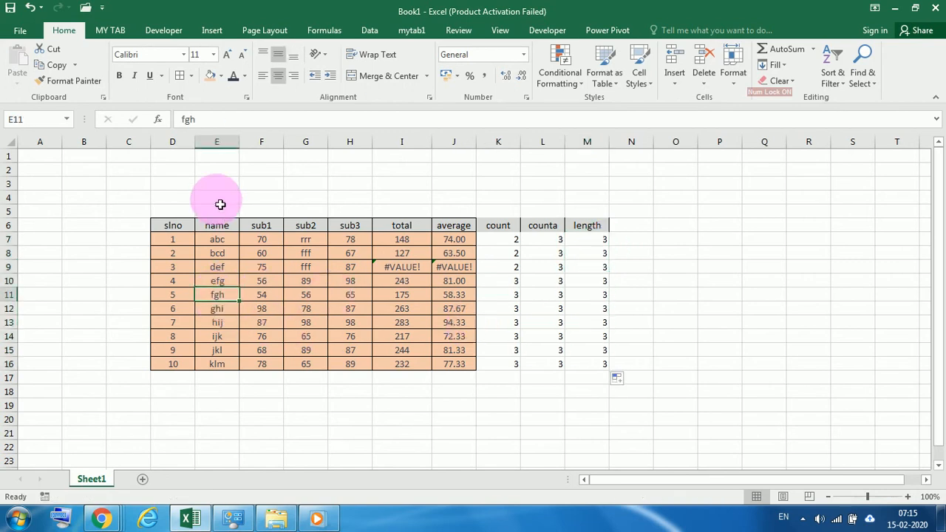
pyautogui.click(225, 120)
pyautogui.write('ff')
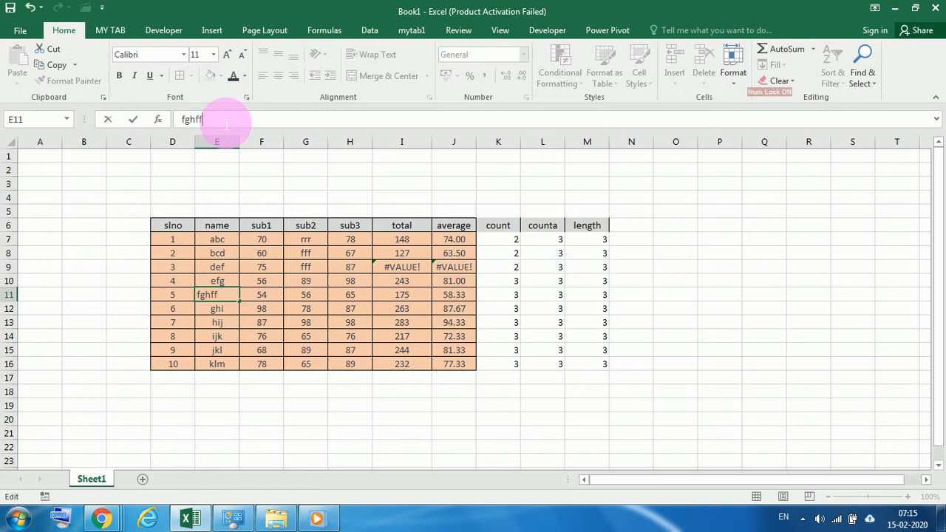
pyautogui.write('fff')
pyautogui.click(254, 306)
pyautogui.click(603, 295)
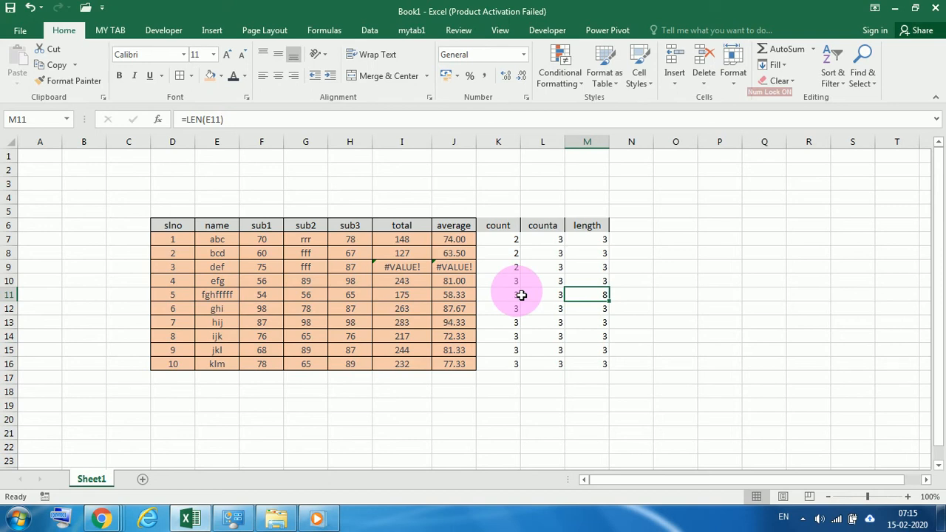
# Apply all borders to the count, counta and length values in K7:M16.
pyautogui.moveTo(483, 241); pyautogui.dragTo(608, 364)
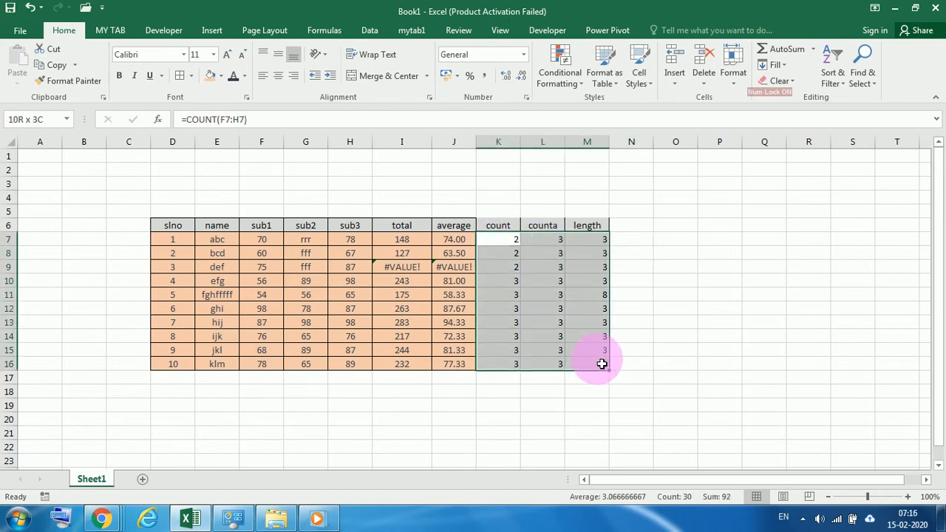
pyautogui.click(179, 76)
pyautogui.click(649, 310)
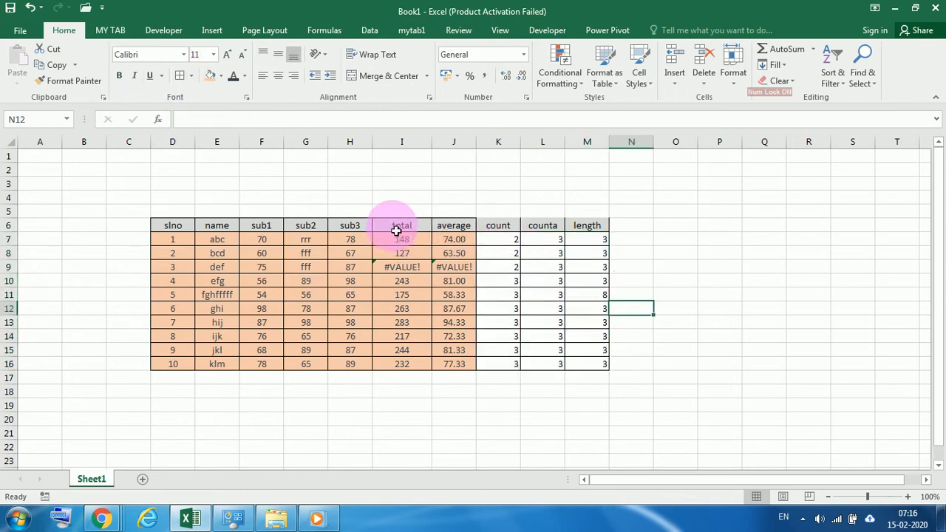
pyautogui.click(397, 230)
pyautogui.click(451, 229)
pyautogui.click(502, 232)
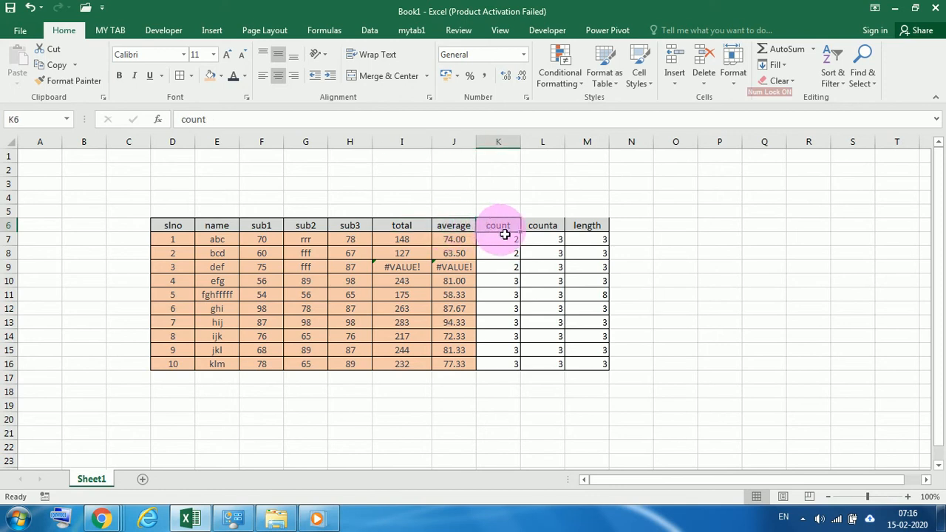
pyautogui.click(550, 229)
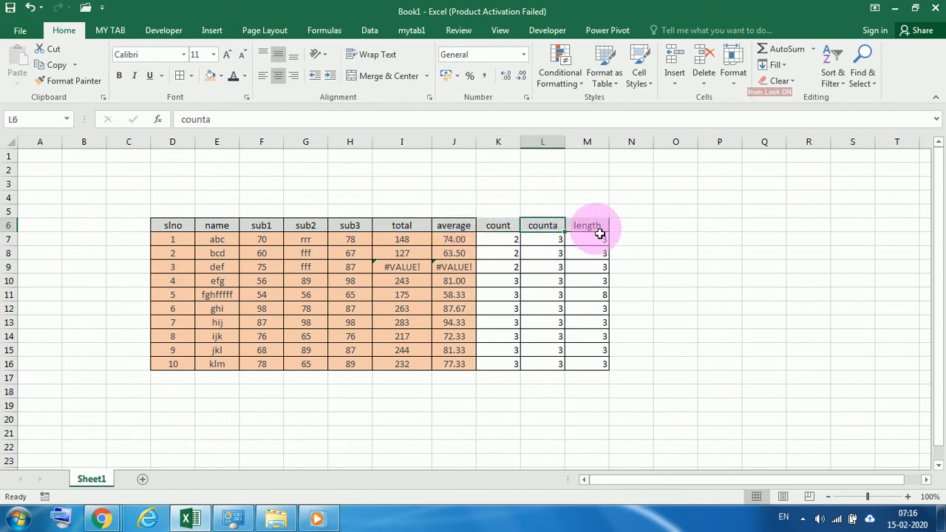
pyautogui.click(599, 233)
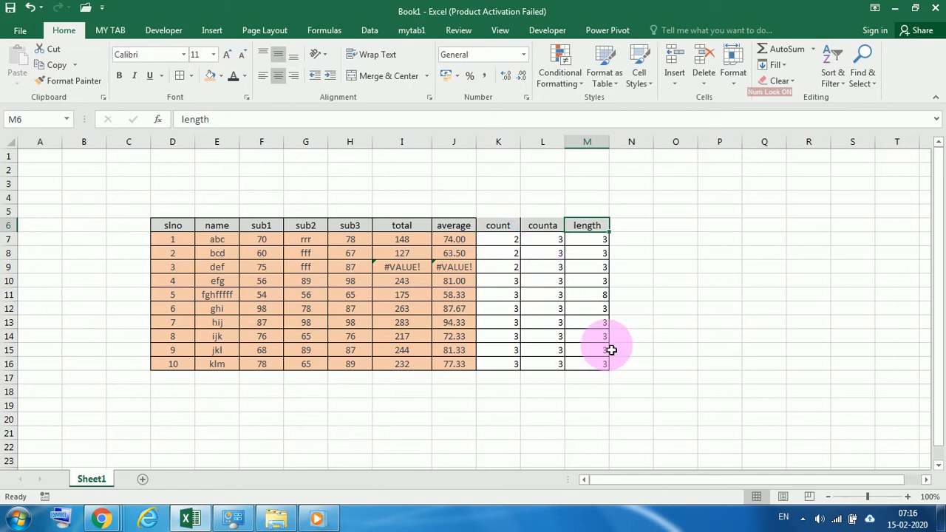
pyautogui.scroll(-1, 611, 349)
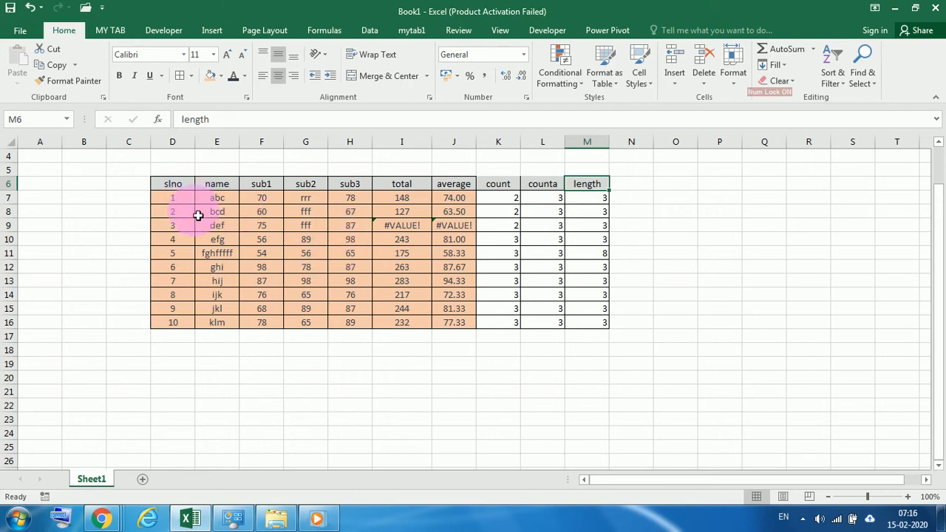
pyautogui.moveTo(185, 186); pyautogui.dragTo(600, 329)
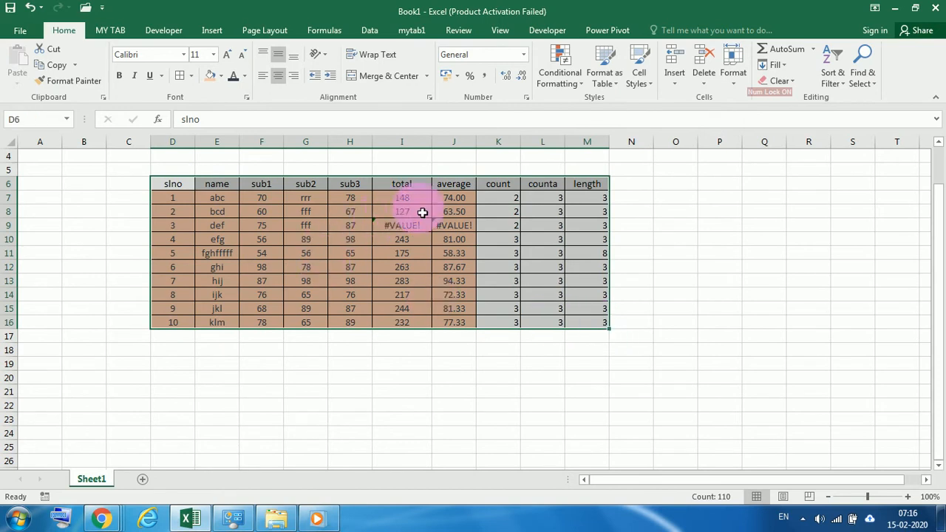
pyautogui.moveTo(459, 196); pyautogui.dragTo(470, 331)
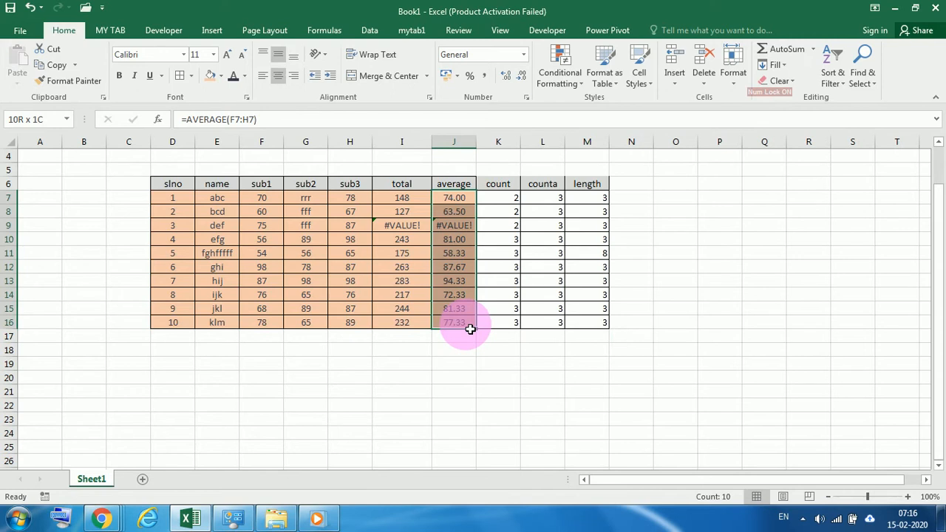
pyautogui.moveTo(218, 186); pyautogui.dragTo(230, 329)
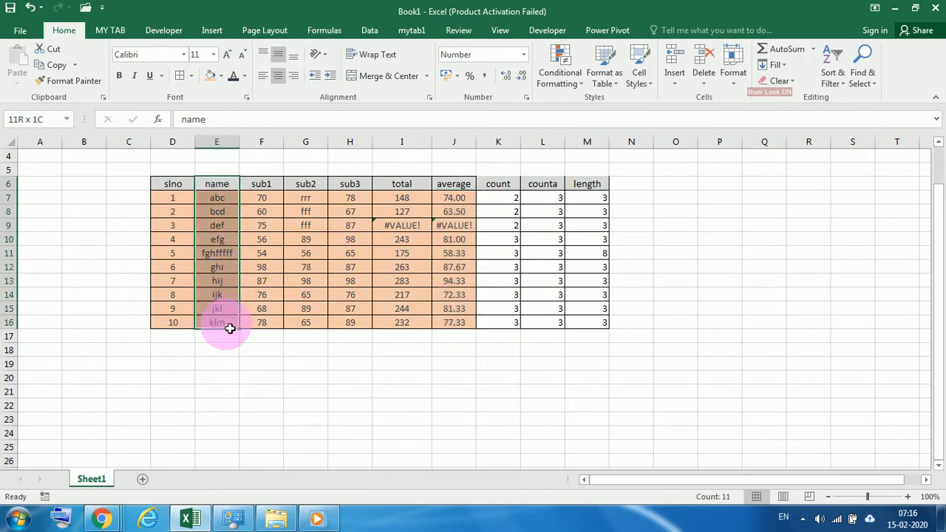
pyautogui.scroll(-1, 244, 406)
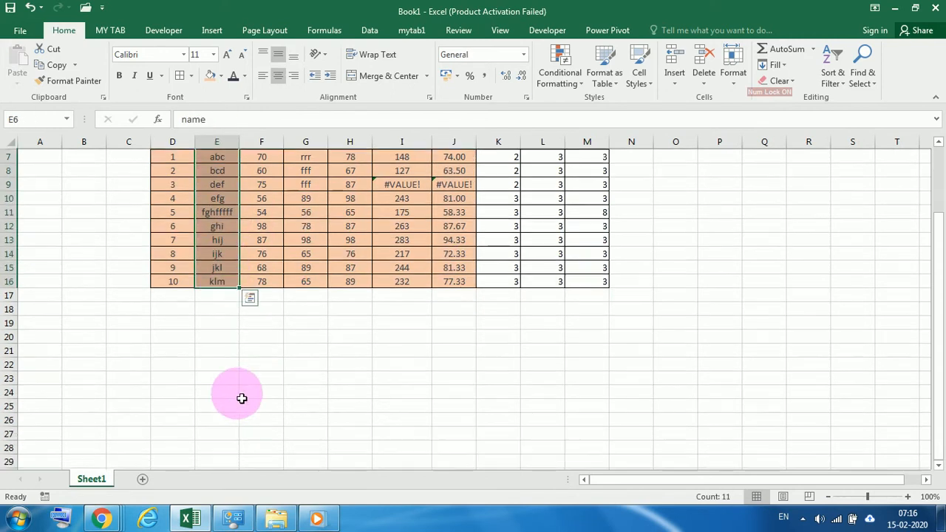
pyautogui.scroll(1, 186, 261)
# Copy the slno and name columns, D6:E17, and paste them below the marks table starting at D23.
pyautogui.moveTo(180, 188); pyautogui.dragTo(221, 336)
pyautogui.click(185, 207)
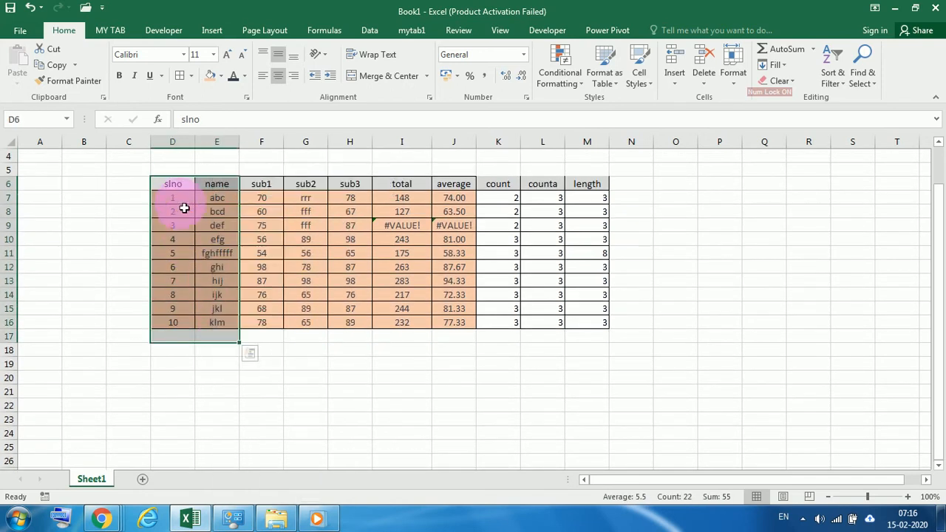
pyautogui.moveTo(172, 182); pyautogui.dragTo(230, 335)
pyautogui.rightClick(218, 269)
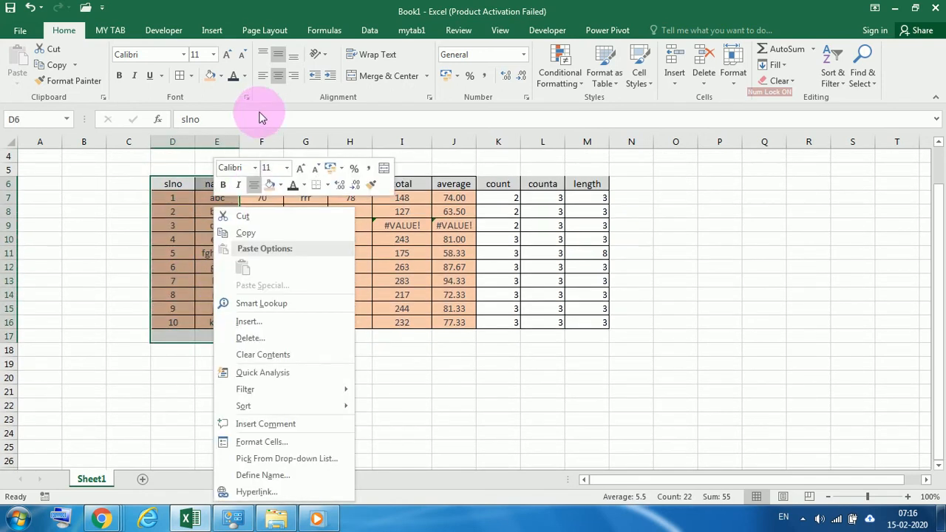
pyautogui.click(254, 235)
pyautogui.scroll(-3, 184, 304)
pyautogui.click(182, 297)
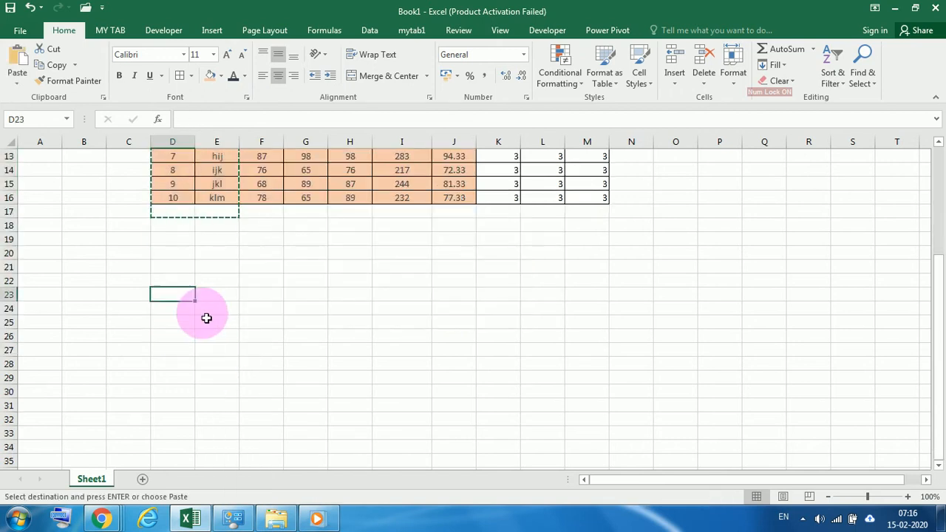
pyautogui.hotkey('ctrl', 'v')
pyautogui.click(334, 362)
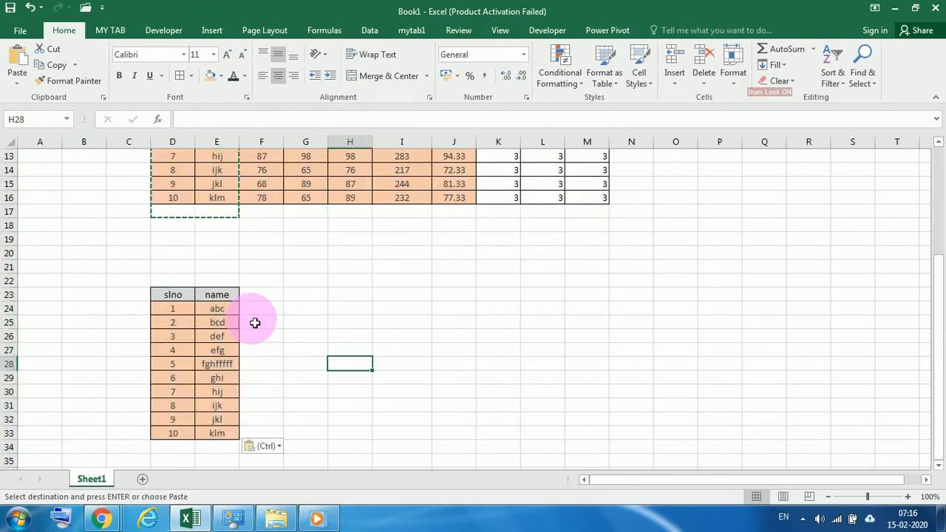
# Start a VLOOKUP formula in F24, beside the first copied name, with E24 as the lookup value.
pyautogui.click(269, 303)
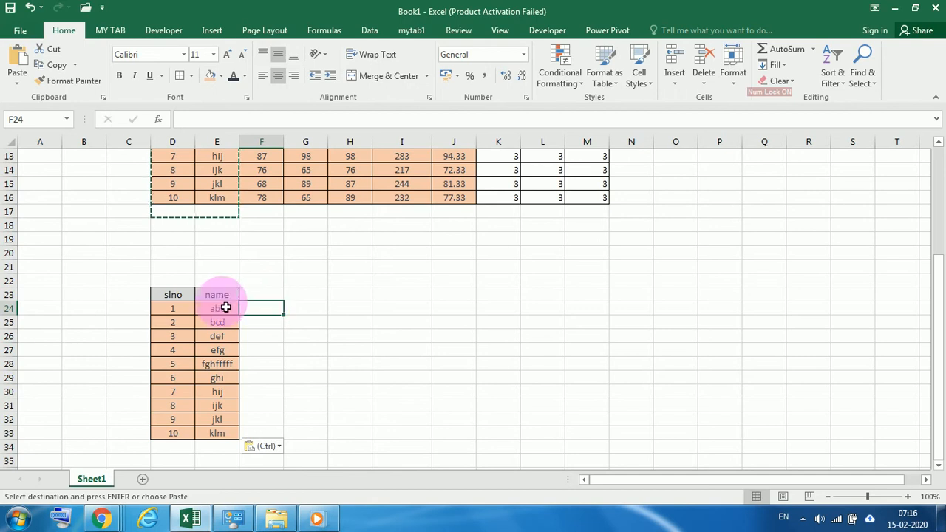
pyautogui.scroll(3, 229, 304)
pyautogui.scroll(-2, 326, 370)
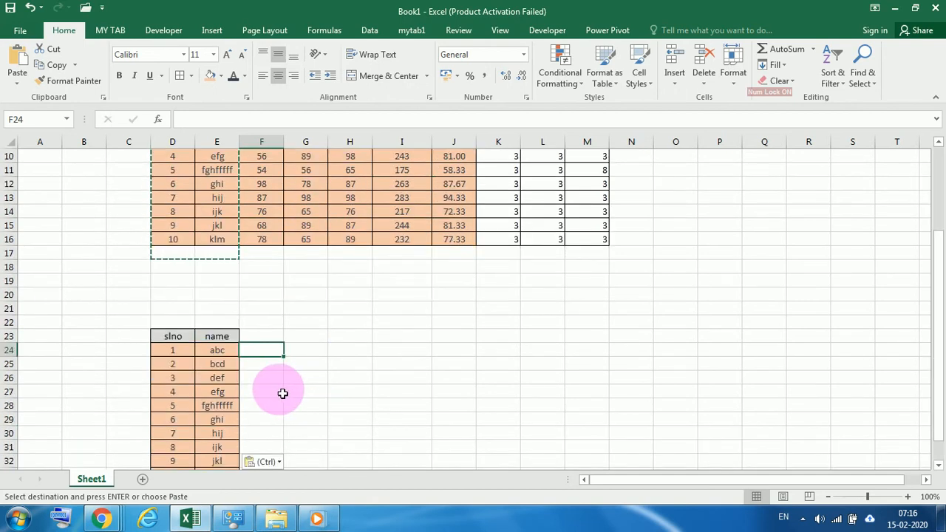
pyautogui.scroll(2, 268, 391)
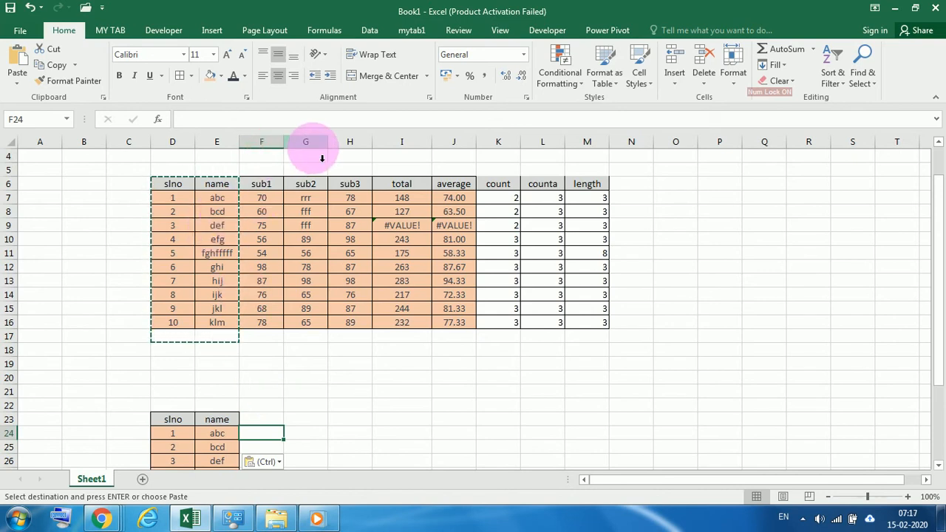
pyautogui.scroll(-2, 368, 336)
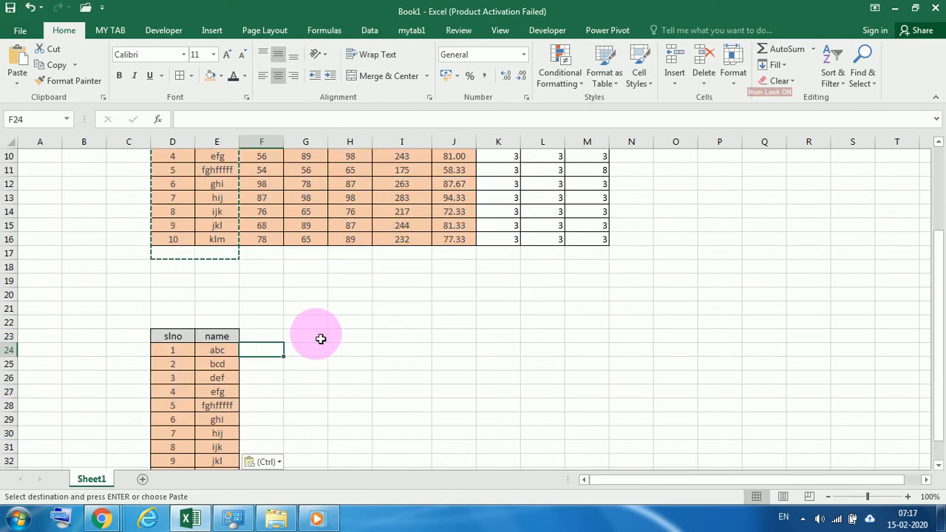
pyautogui.scroll(1, 321, 339)
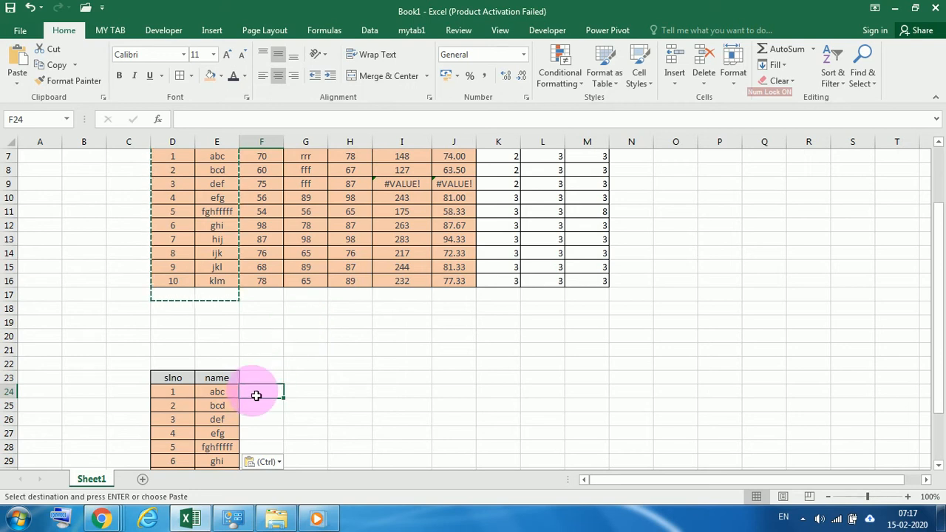
pyautogui.write('=vl')
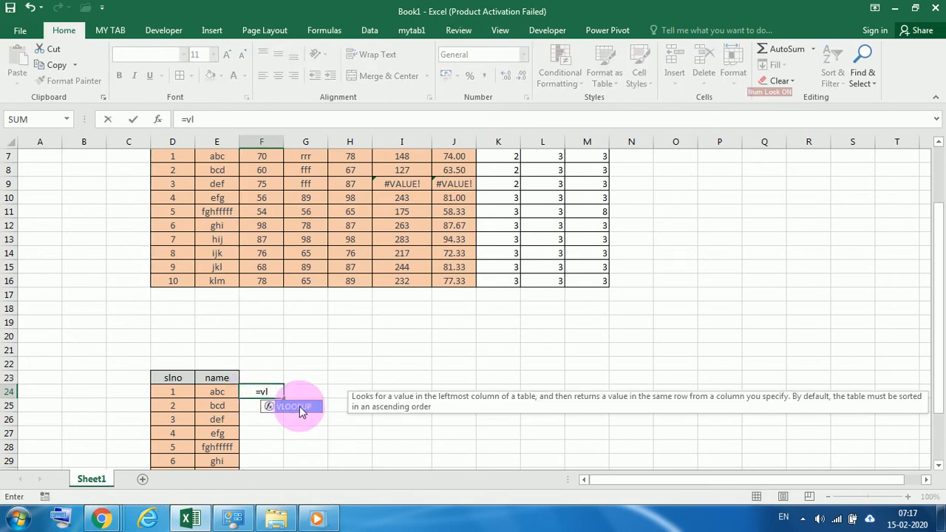
pyautogui.doubleClick(301, 407)
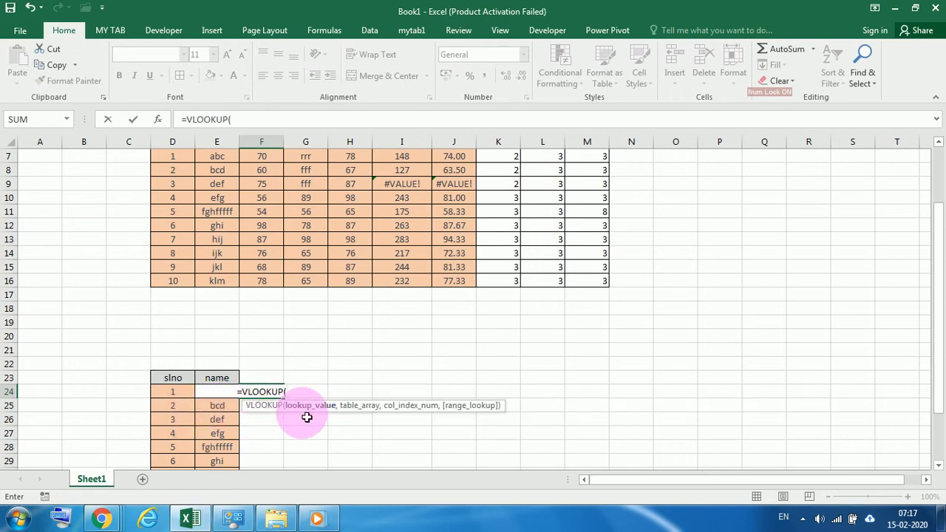
pyautogui.click(227, 408)
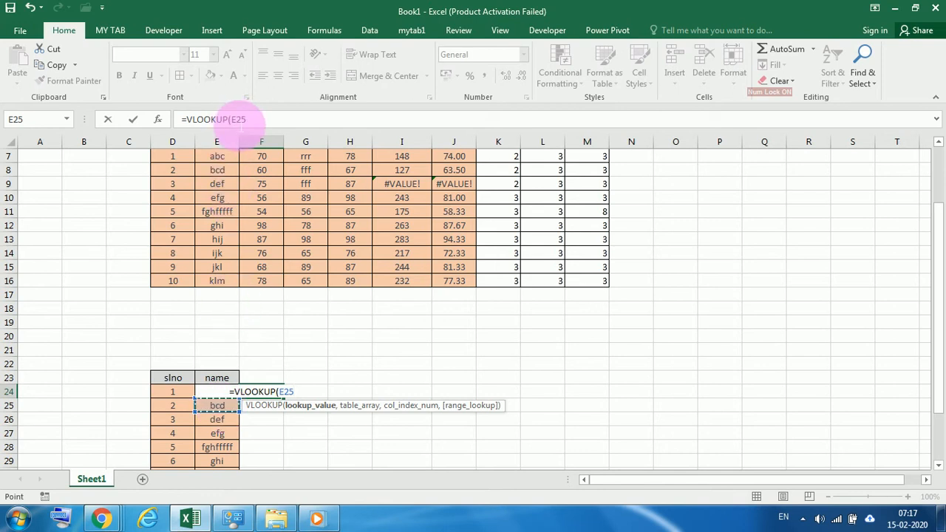
pyautogui.click(248, 125)
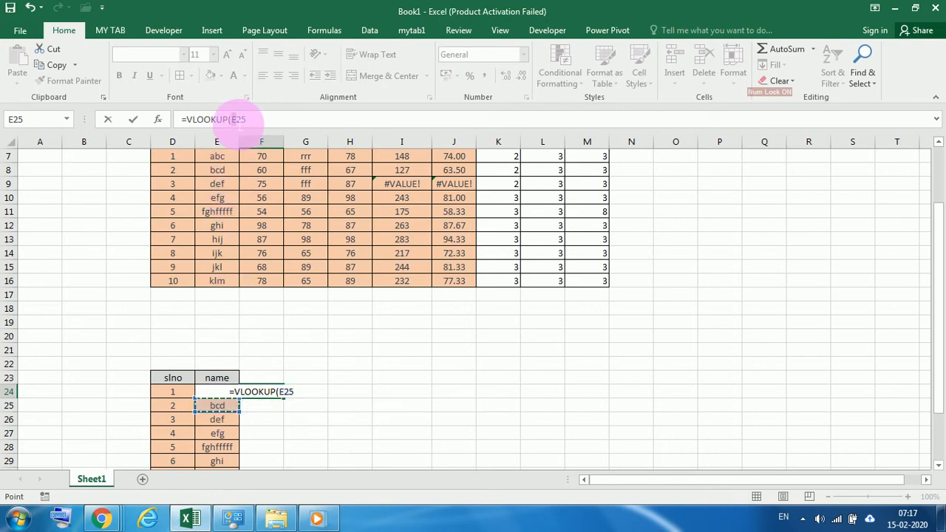
pyautogui.click(236, 123)
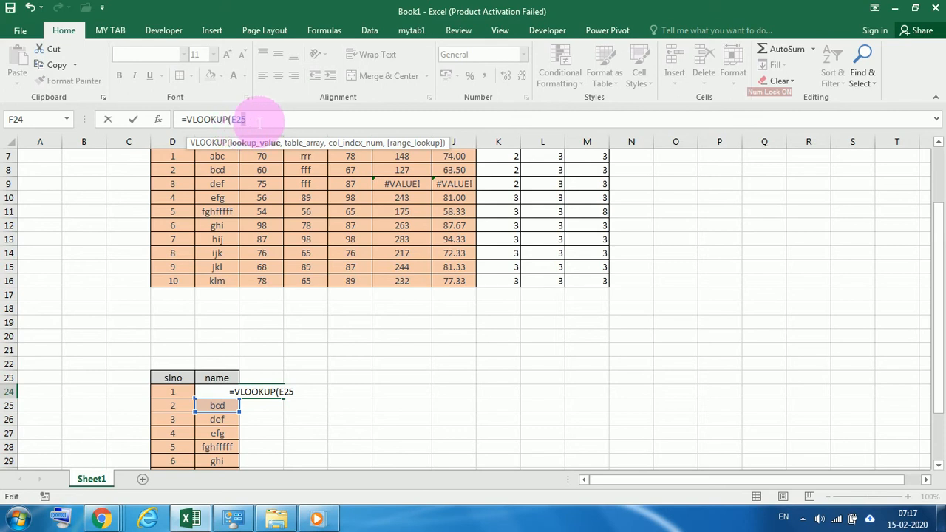
pyautogui.write('4')
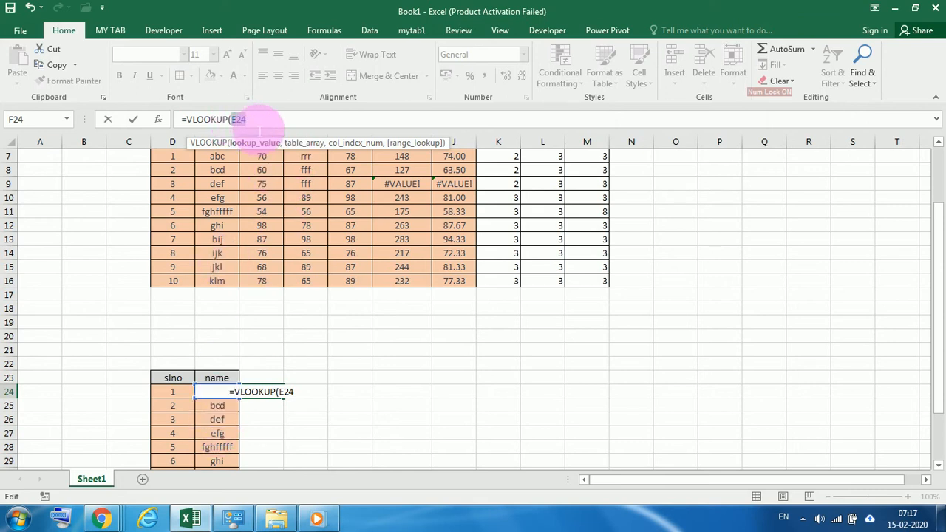
pyautogui.click(228, 407)
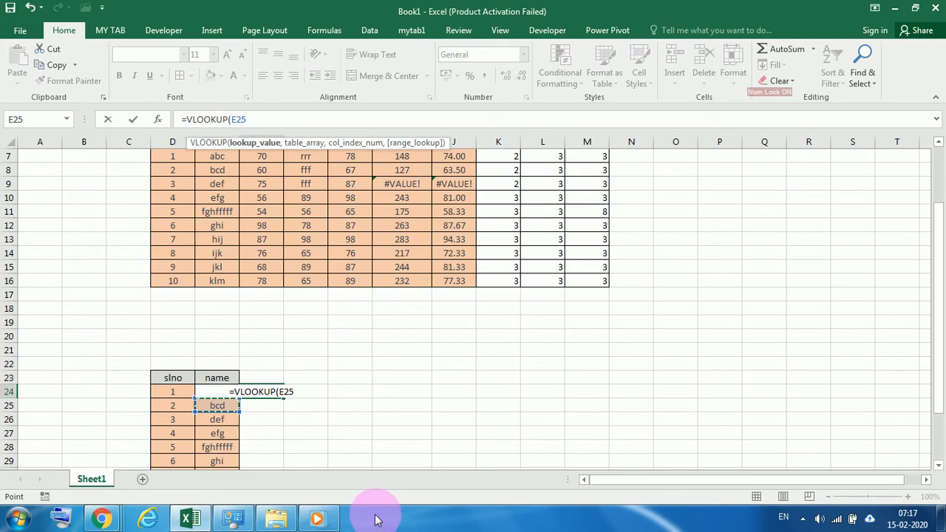
pyautogui.press('Up')
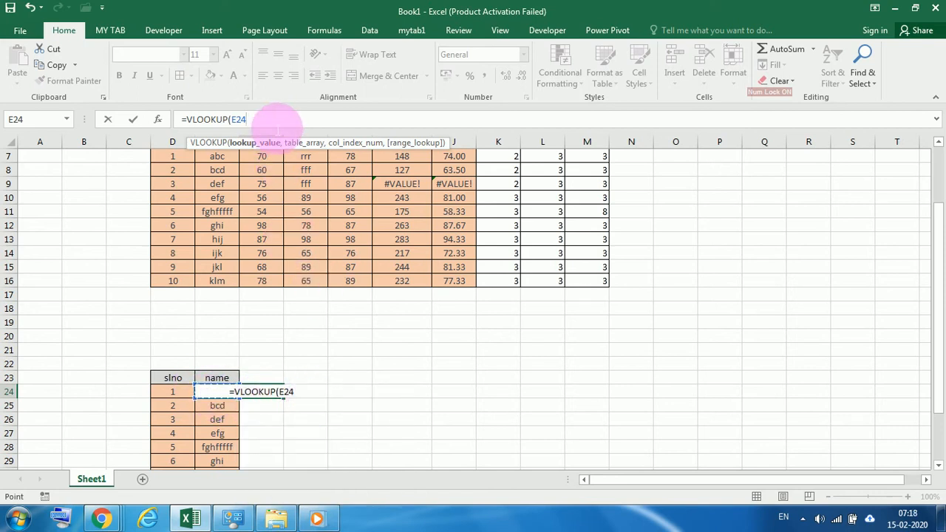
# Complete the VLOOKUP in F24 with table array E6:J16, column index 6 and range lookup 0.
pyautogui.write(',')
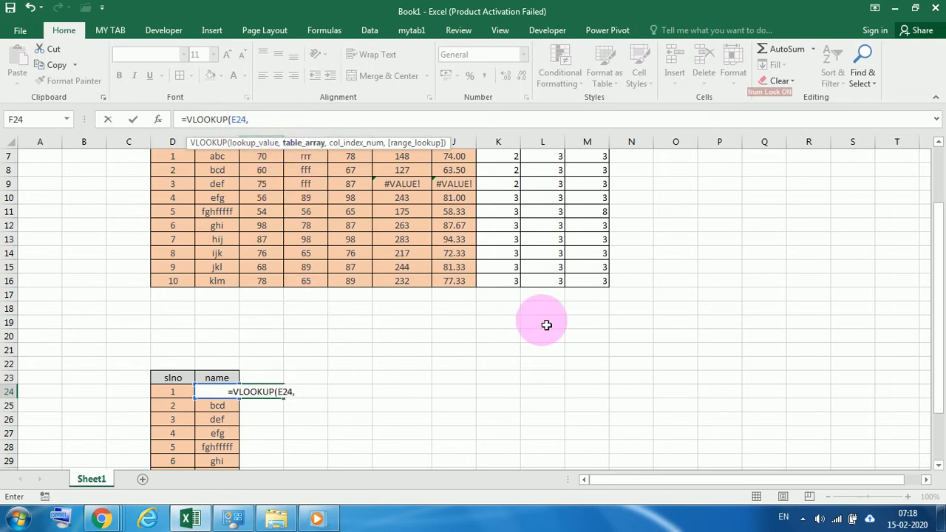
pyautogui.moveTo(943, 287); pyautogui.dragTo(939, 224)
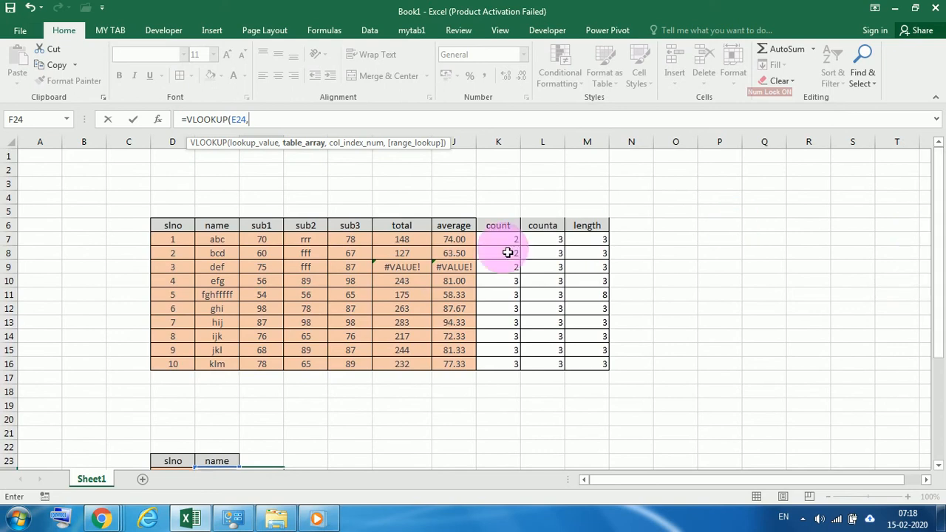
pyautogui.moveTo(226, 229); pyautogui.dragTo(405, 357)
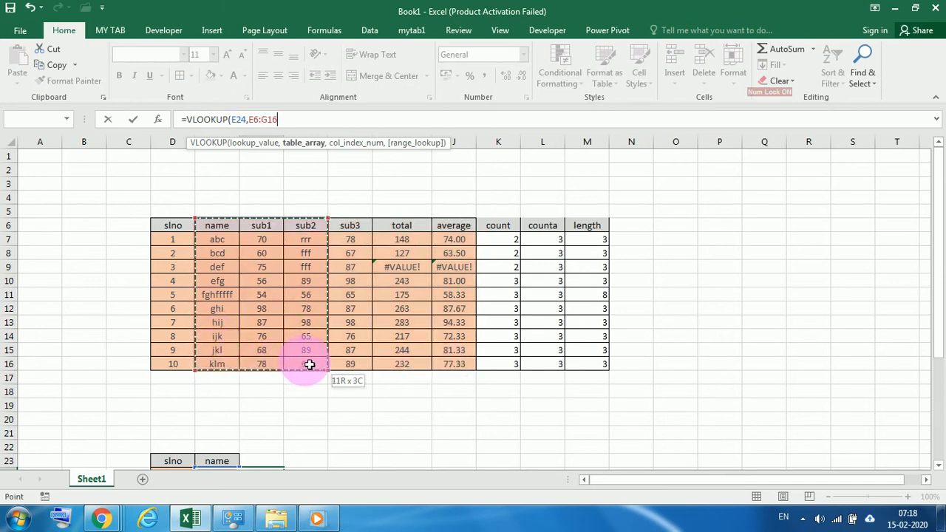
pyautogui.moveTo(350, 359); pyautogui.dragTo(429, 362)
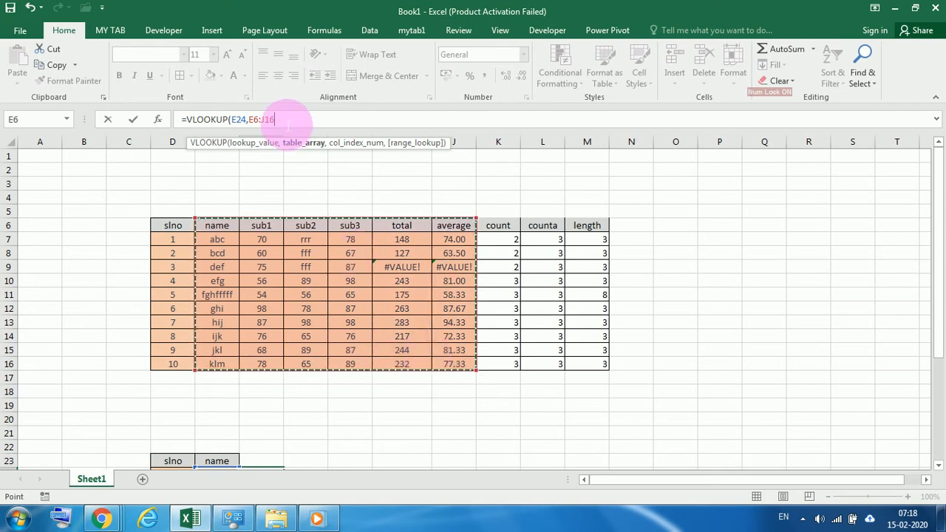
pyautogui.write(',')
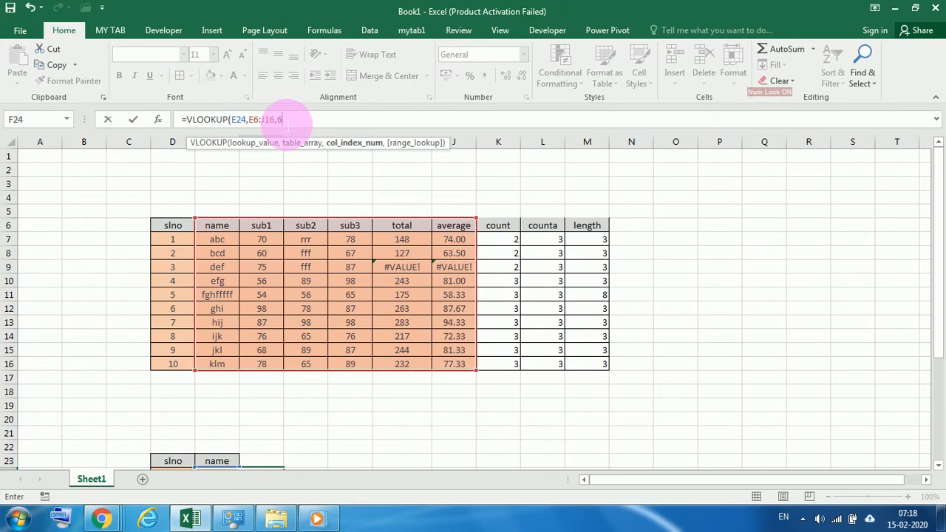
pyautogui.write('6,0')
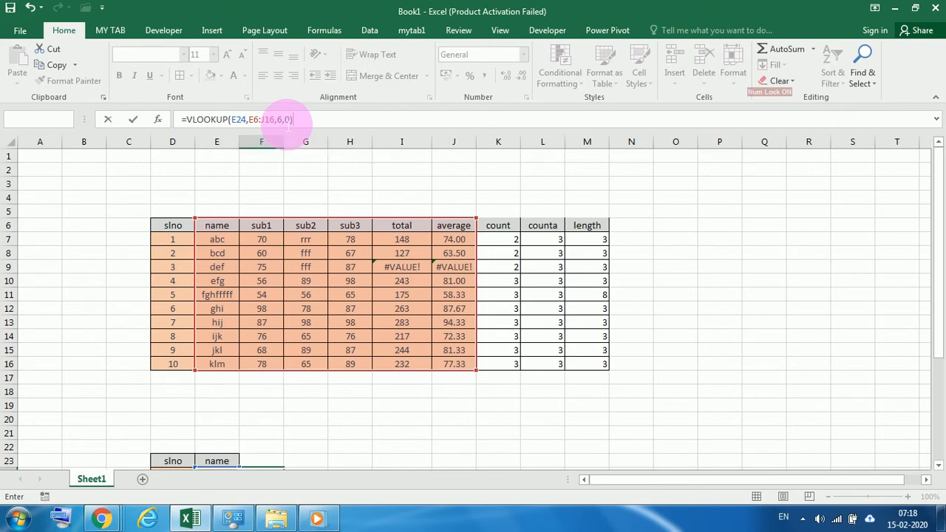
pyautogui.press('Return')
# Compare F24 with the average in J7, fill the VLOOKUP down to F33 and check the formula in F26.
pyautogui.scroll(-2, 302, 420)
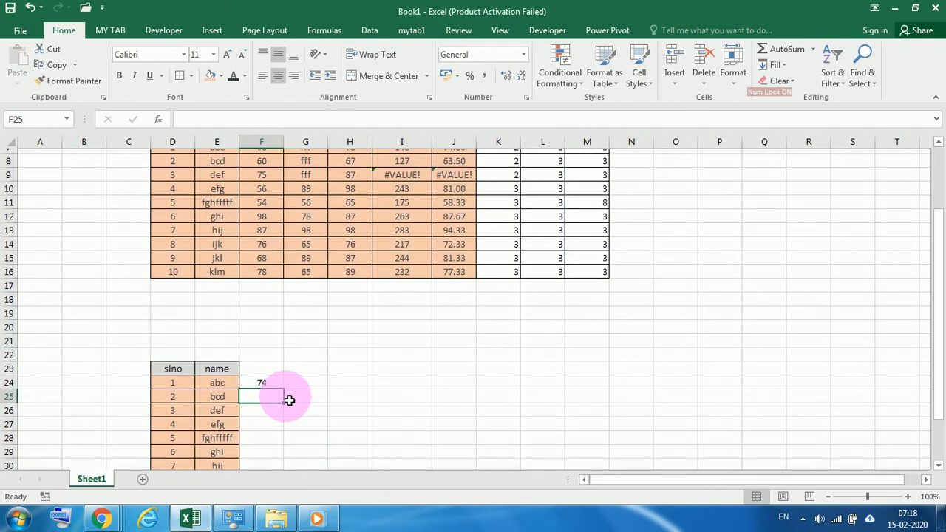
pyautogui.scroll(1, 289, 400)
pyautogui.click(454, 170)
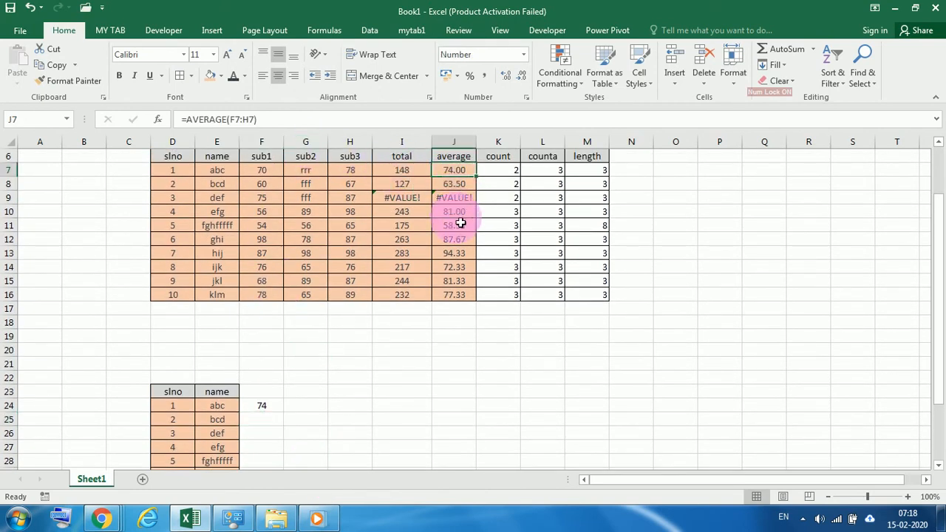
pyautogui.click(263, 406)
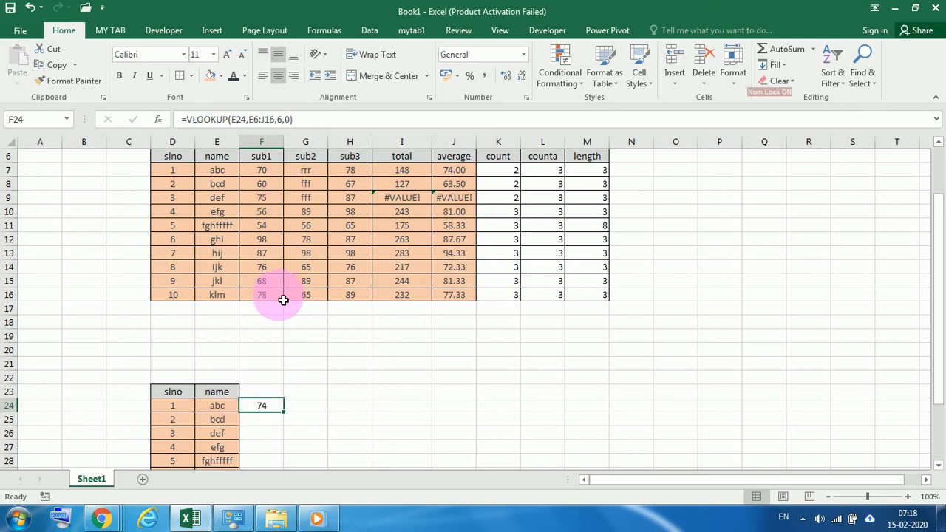
pyautogui.scroll(-2, 283, 299)
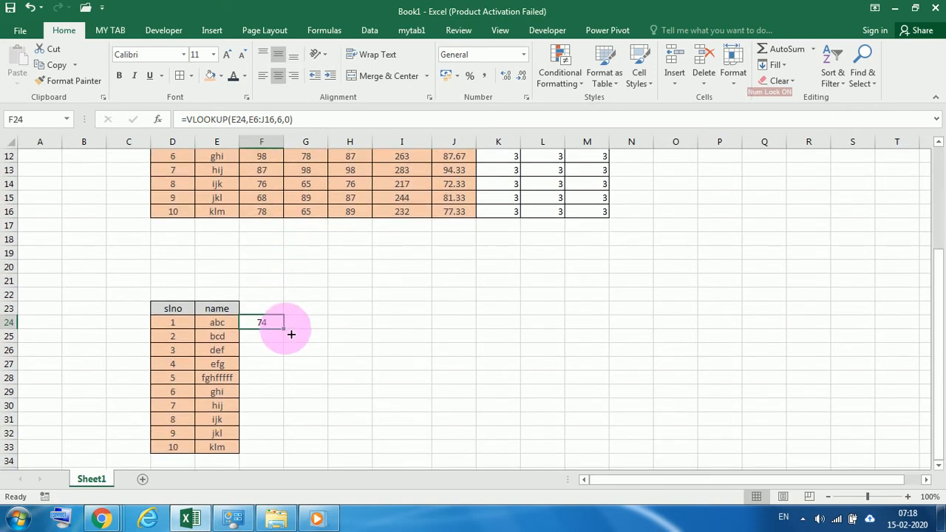
pyautogui.doubleClick(290, 334)
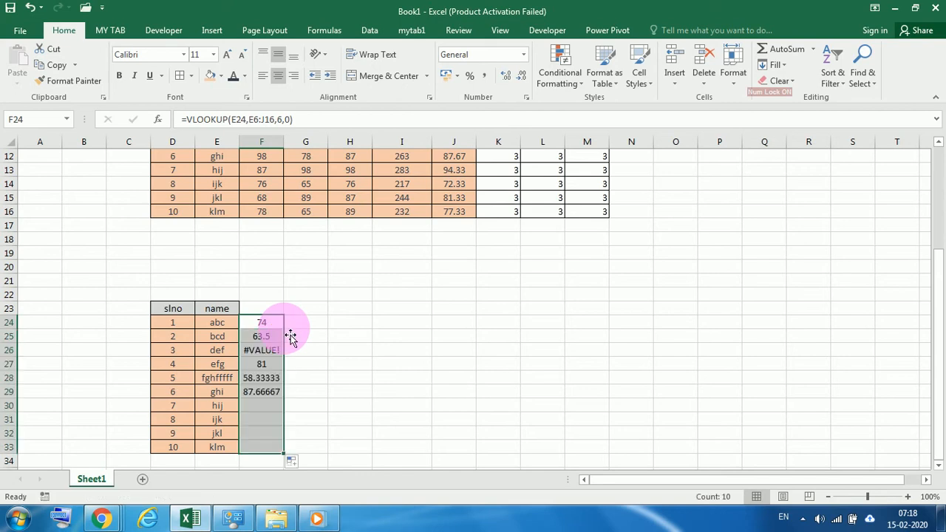
pyautogui.click(272, 355)
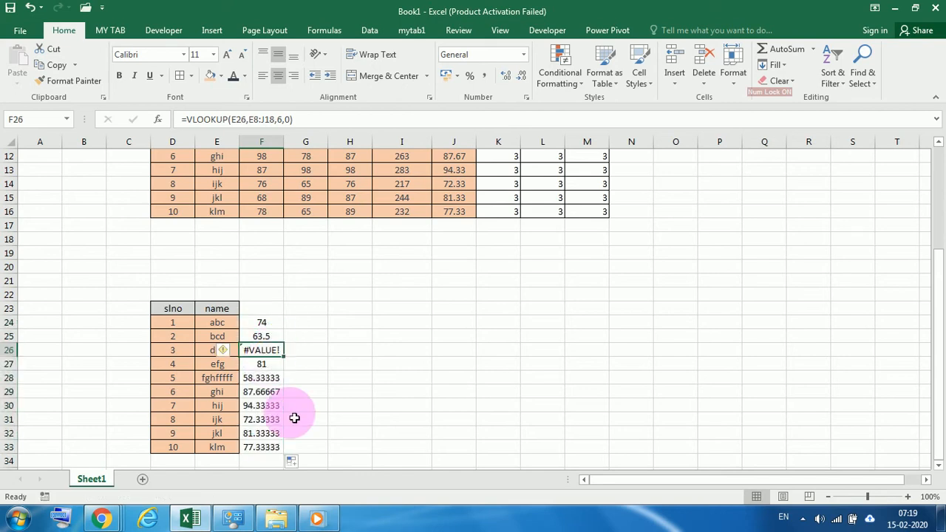
# Compare the VLOOKUP table arrays in F24 and F33, and inspect the range the F33 formula covers.
pyautogui.scroll(-1, 323, 369)
pyautogui.scroll(2, 310, 389)
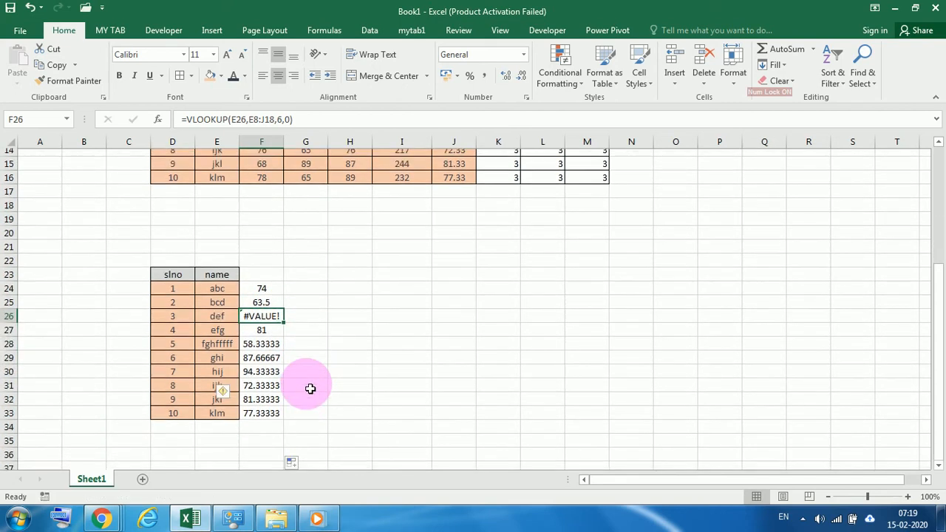
pyautogui.scroll(-2, 311, 389)
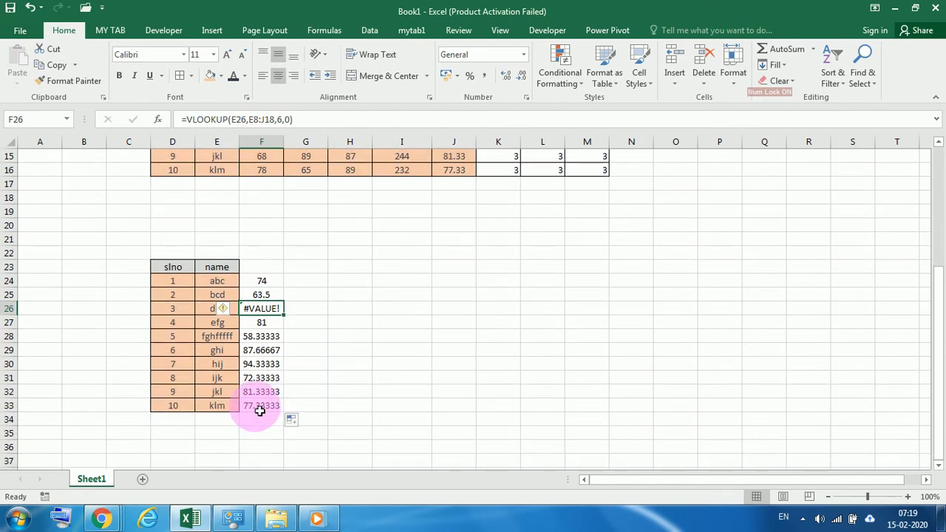
pyautogui.click(259, 406)
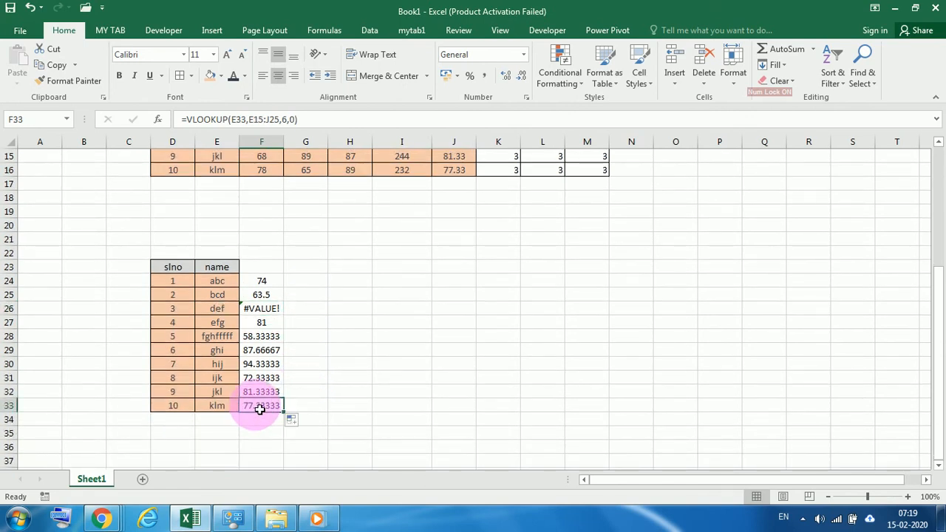
pyautogui.click(264, 285)
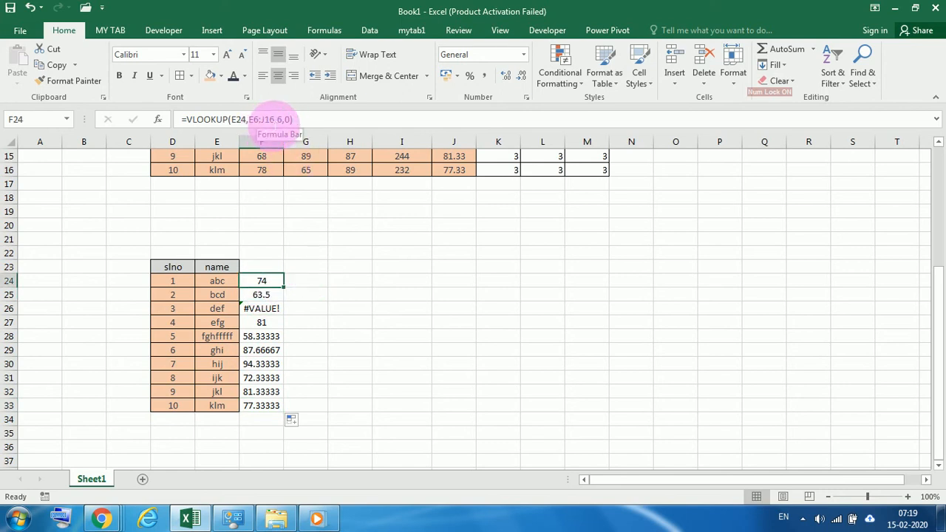
pyautogui.click(257, 406)
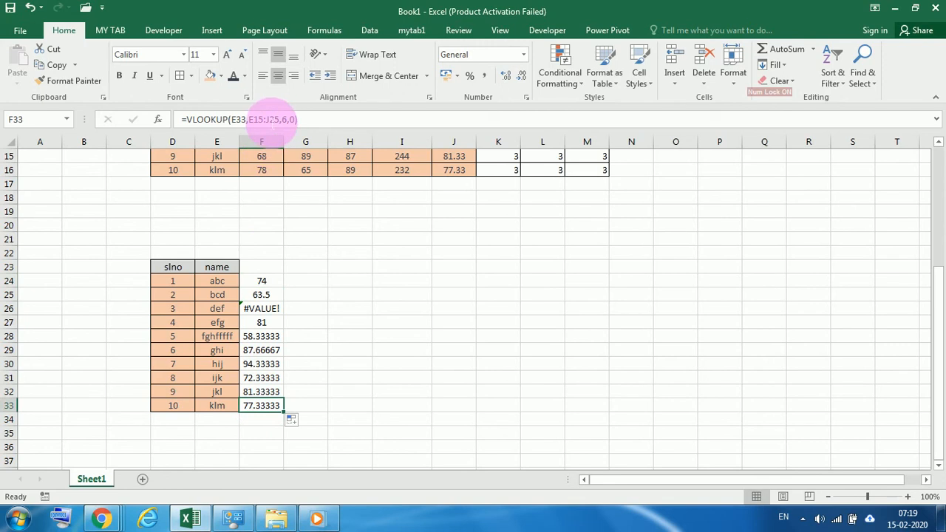
pyautogui.click(266, 119)
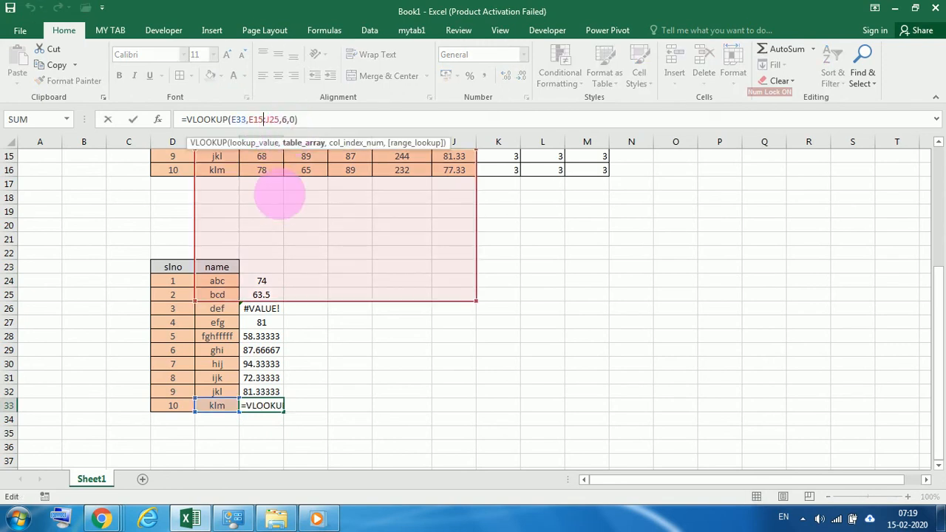
pyautogui.press('Return')
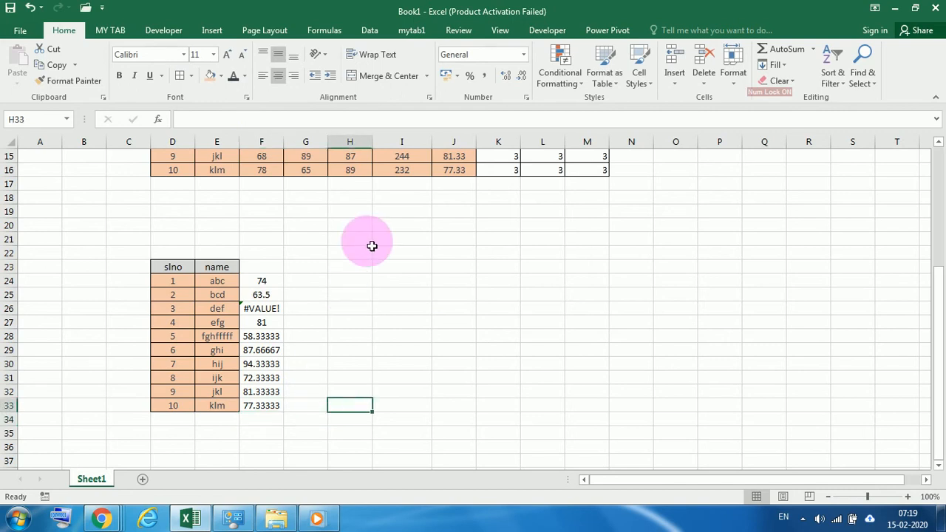
# Make the table array in F24's VLOOKUP absolute, as $E$6:$J$16.
pyautogui.click(262, 281)
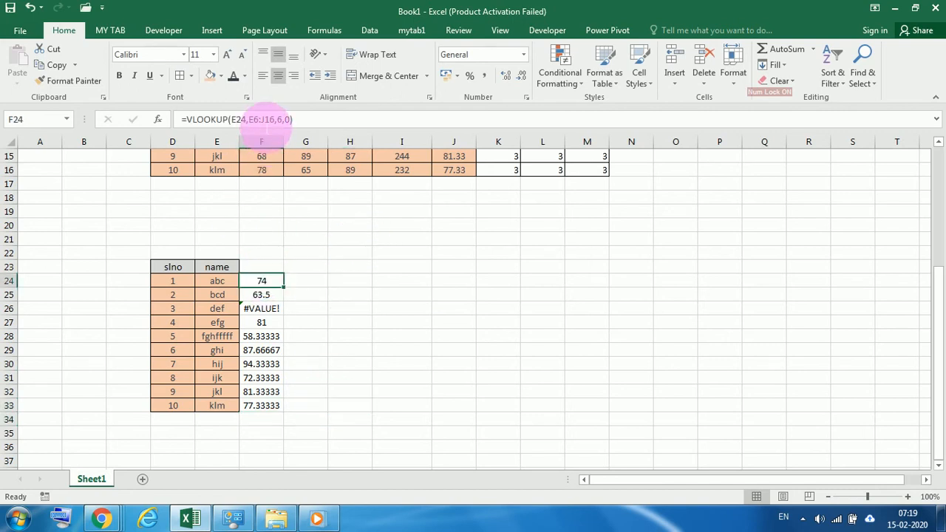
pyautogui.scroll(2, 295, 210)
pyautogui.scroll(1, 308, 225)
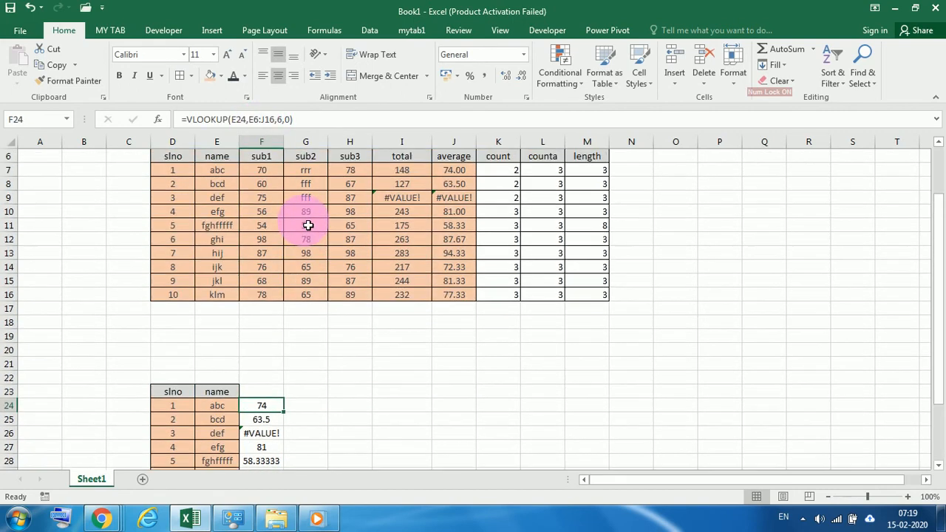
pyautogui.click(251, 120)
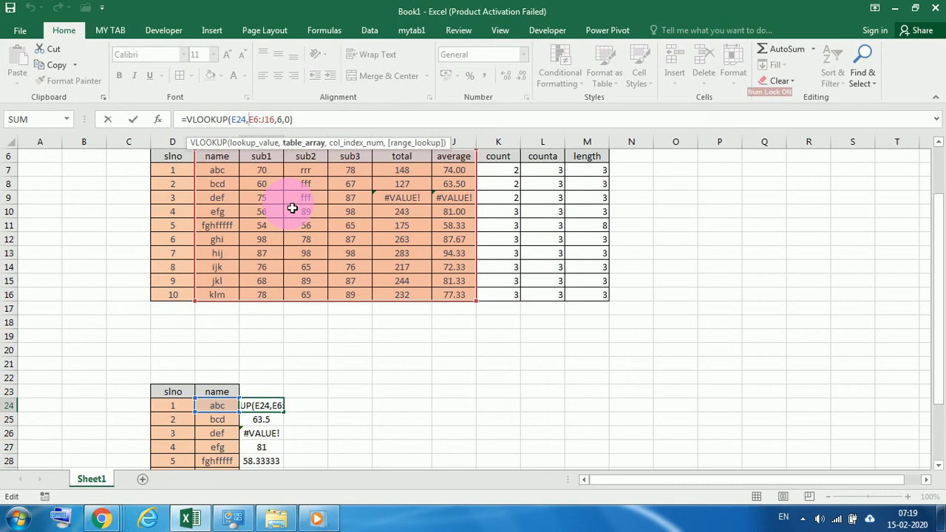
pyautogui.write('$')
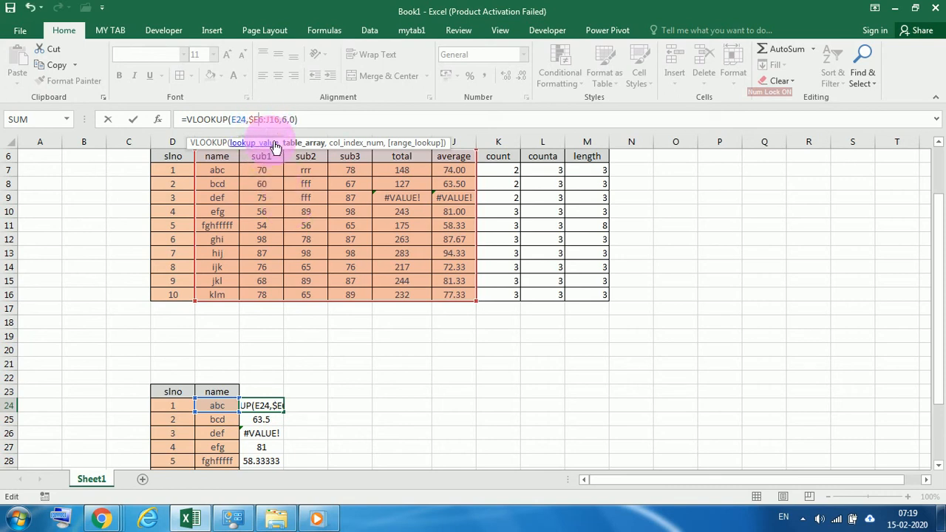
pyautogui.press('Right')
pyautogui.write('$')
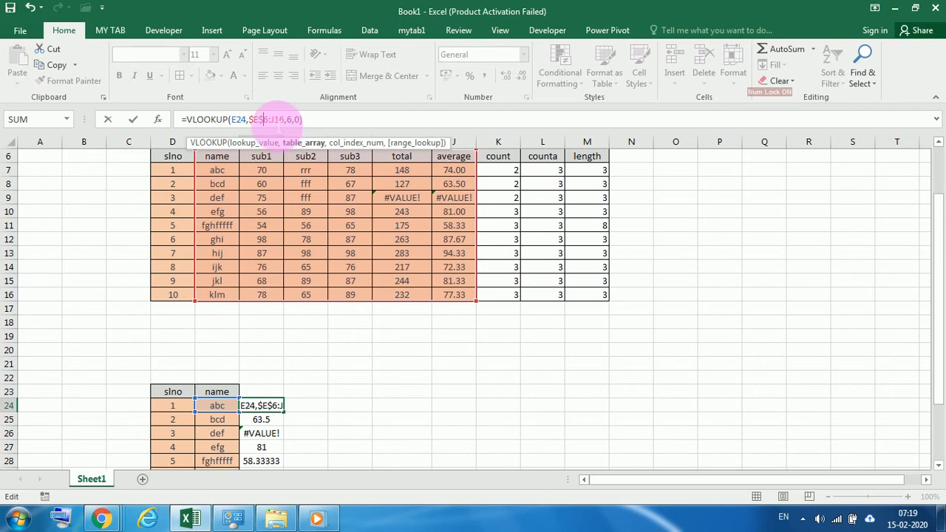
pyautogui.press('Right')
pyautogui.press('Right')
pyautogui.write('$')
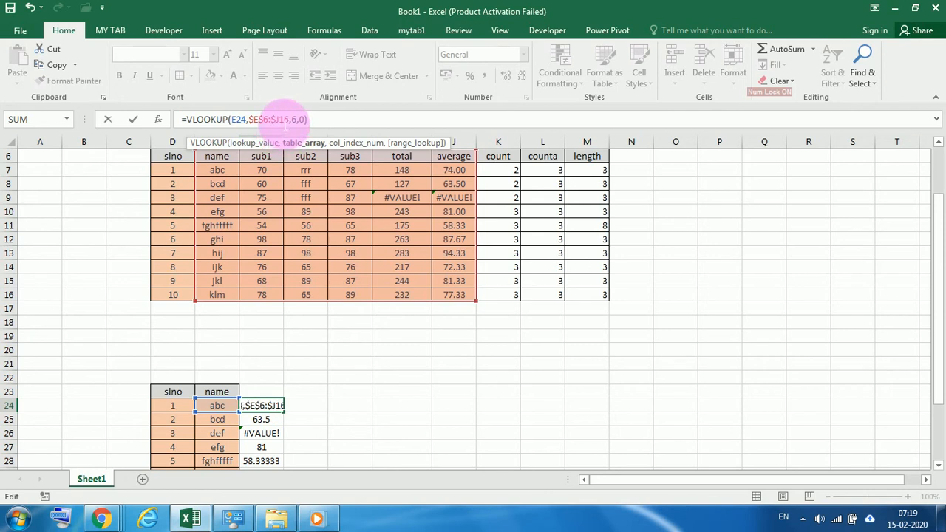
pyautogui.press('Right')
pyautogui.write('$')
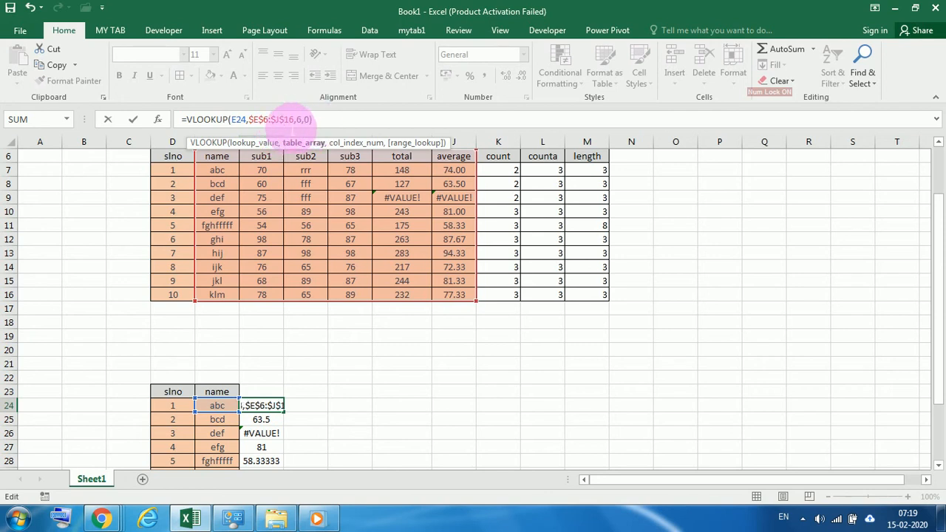
pyautogui.press('Return')
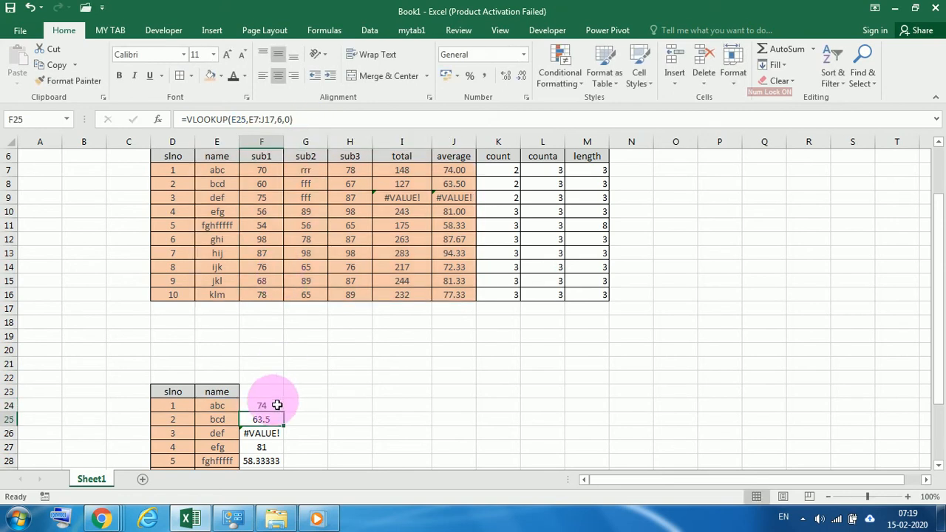
# Fill the corrected VLOOKUP from F24 down to F33 and check the formula in F33.
pyautogui.click(259, 405)
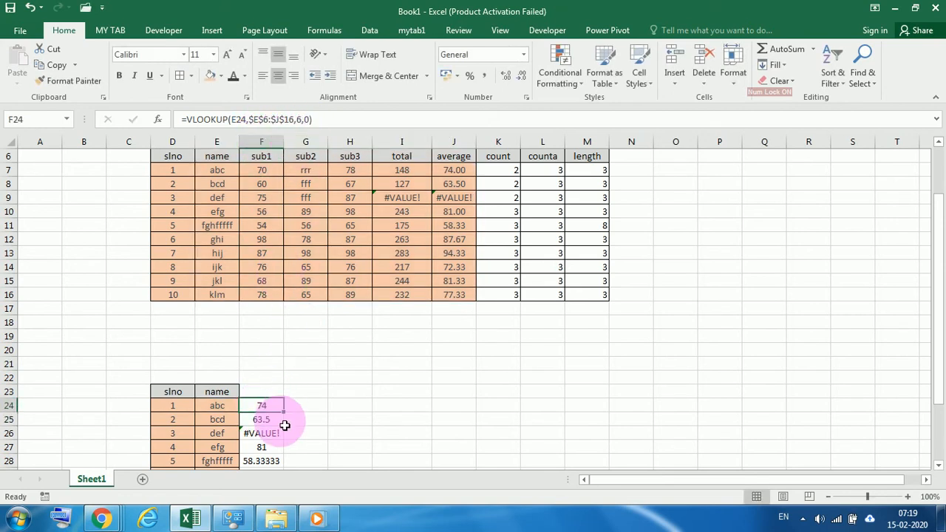
pyautogui.scroll(-2, 284, 426)
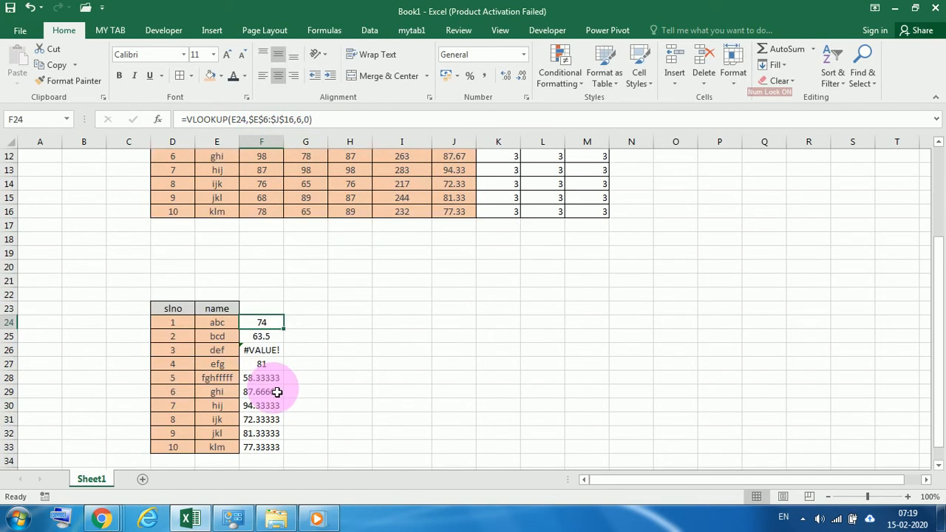
pyautogui.doubleClick(289, 334)
pyautogui.click(261, 447)
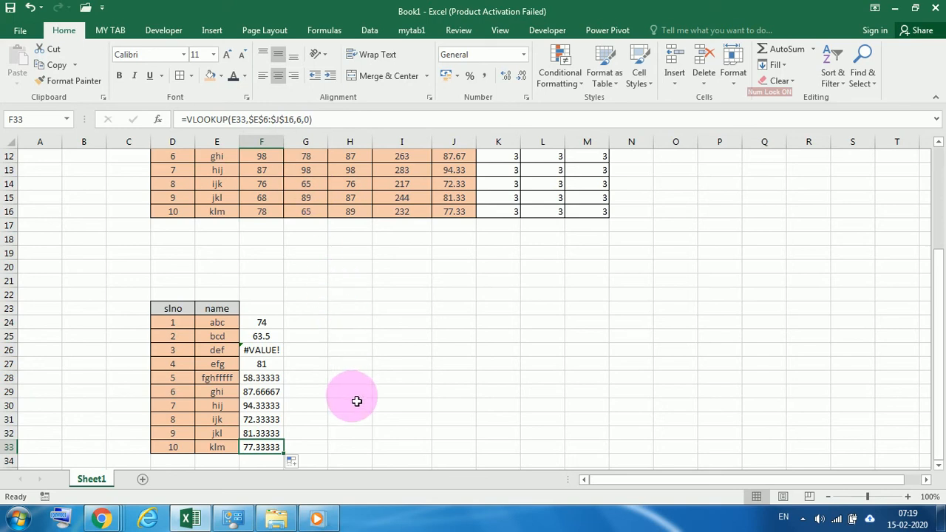
pyautogui.scroll(-3, 248, 340)
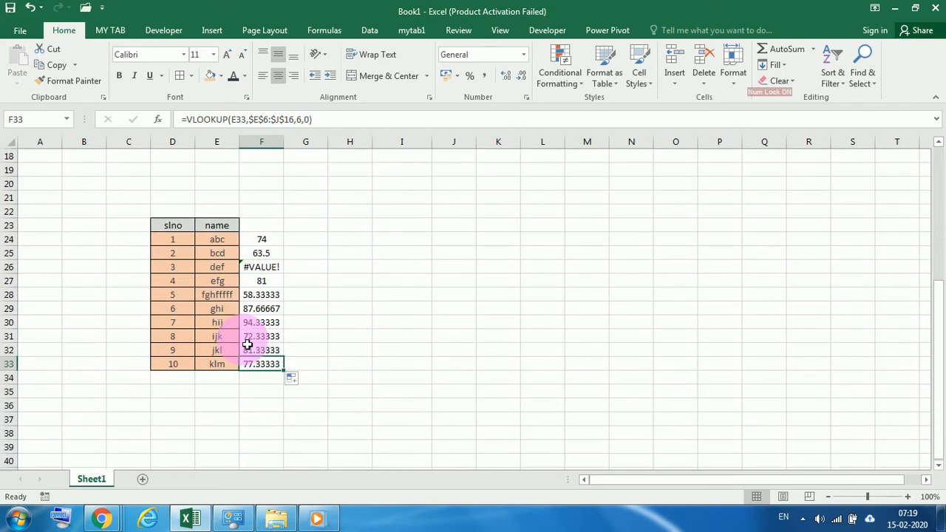
# Set efg's sub1 mark in F10 to 88, and check the average in J10 against the lookup in F27.
pyautogui.scroll(5, 247, 344)
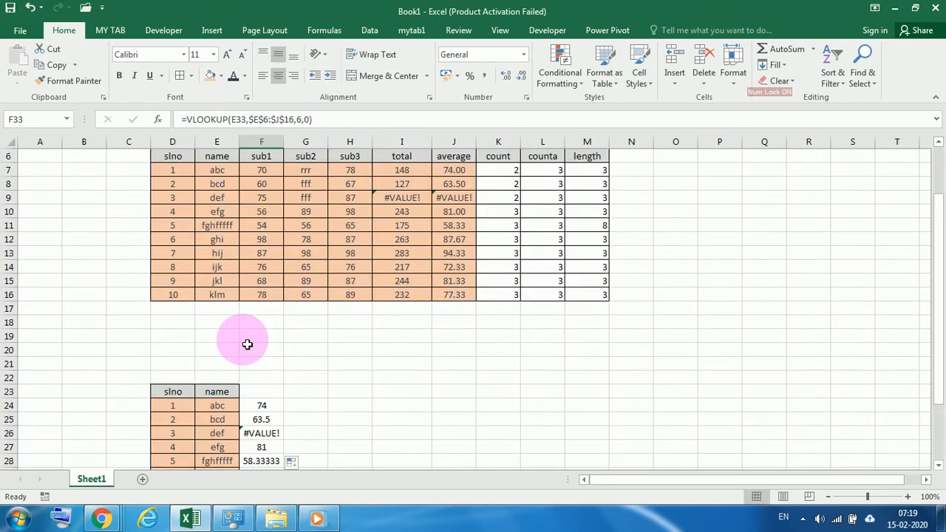
pyautogui.click(268, 213)
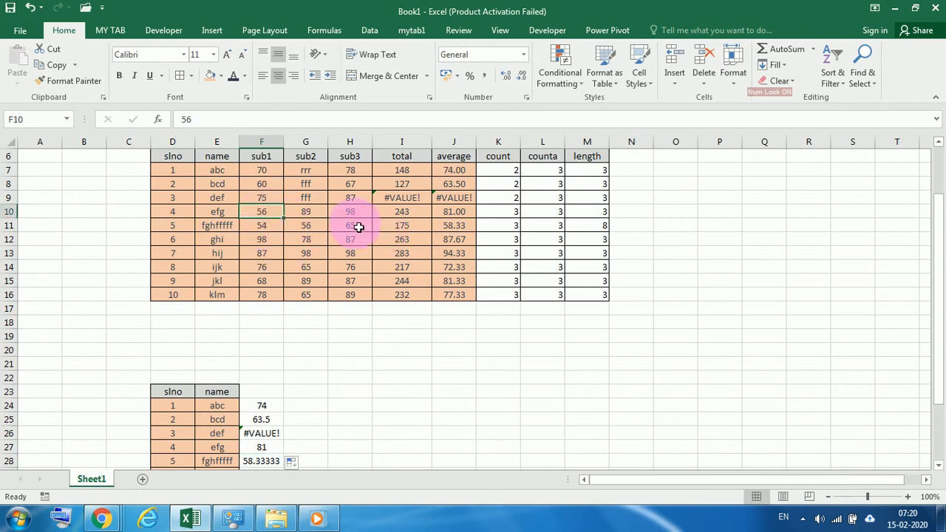
pyautogui.write('88')
pyautogui.click(350, 405)
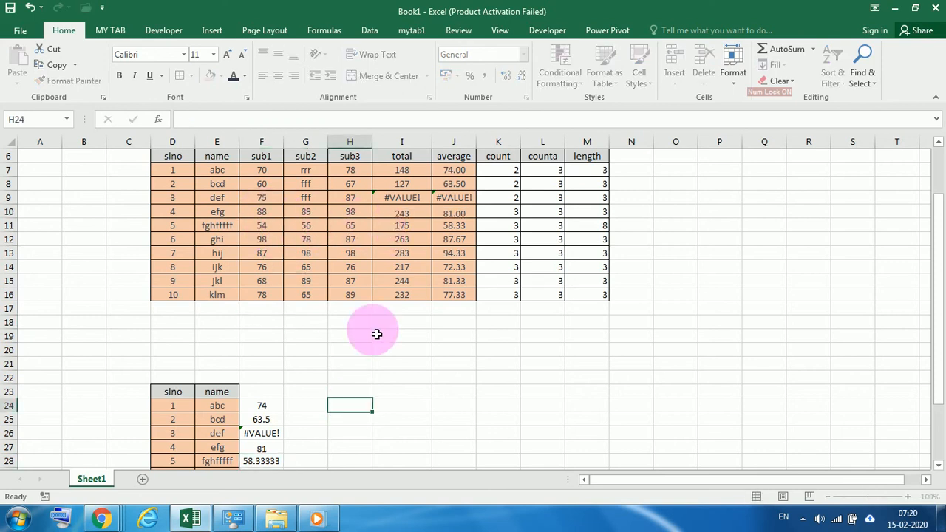
pyautogui.click(459, 213)
pyautogui.scroll(-1, 473, 296)
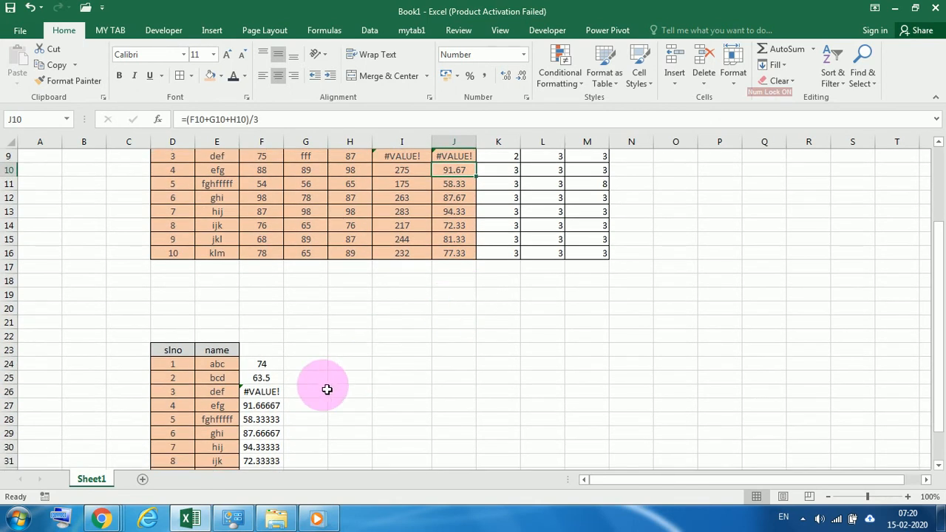
pyautogui.click(261, 406)
pyautogui.scroll(-2, 353, 414)
pyautogui.scroll(4, 354, 415)
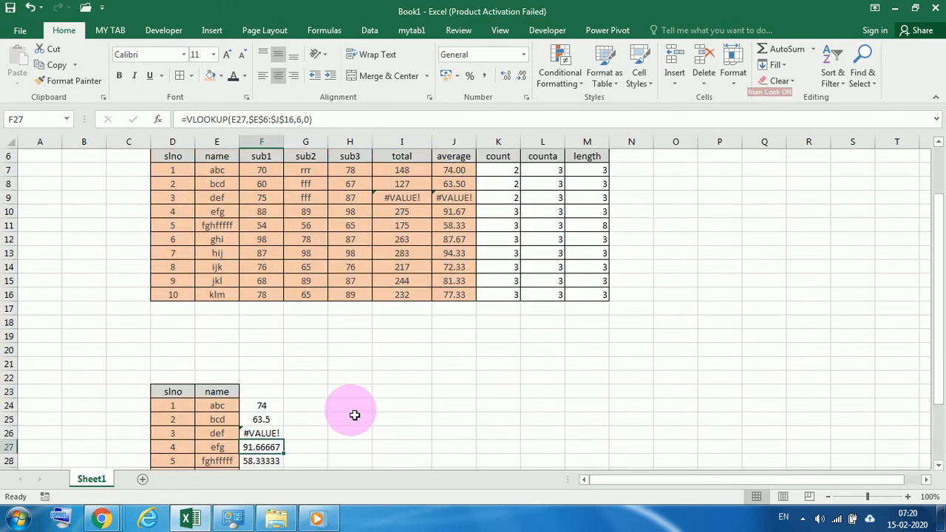
# Compare the slno and name columns of the lower table with those of the marks table.
pyautogui.scroll(-3, 355, 414)
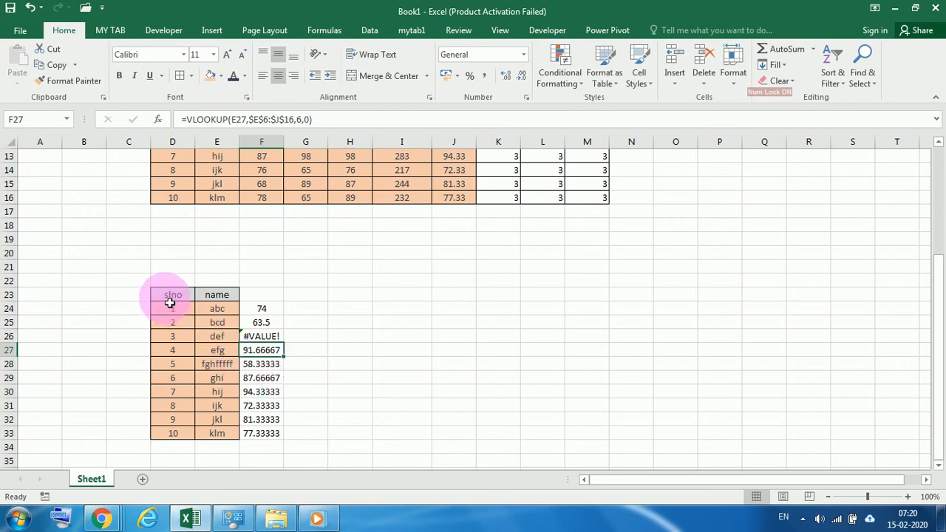
pyautogui.moveTo(169, 295); pyautogui.dragTo(227, 442)
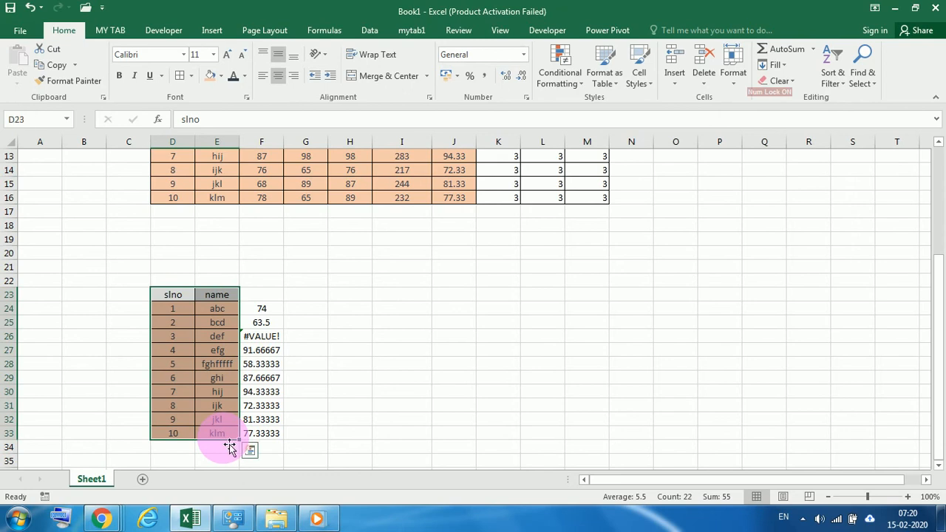
pyautogui.scroll(4, 222, 399)
pyautogui.moveTo(173, 230); pyautogui.dragTo(175, 240)
pyautogui.moveTo(215, 285); pyautogui.dragTo(237, 368)
pyautogui.scroll(-2, 299, 455)
pyautogui.scroll(-1, 299, 455)
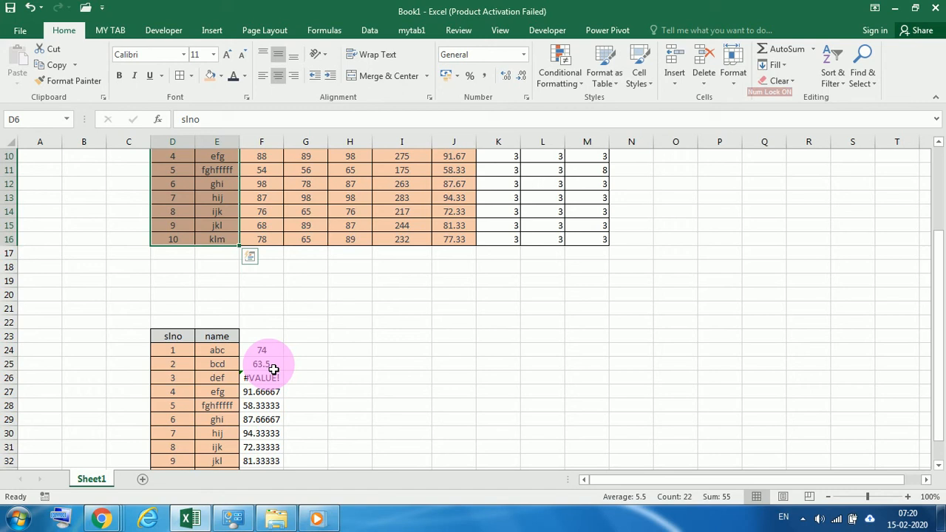
pyautogui.scroll(-1, 274, 369)
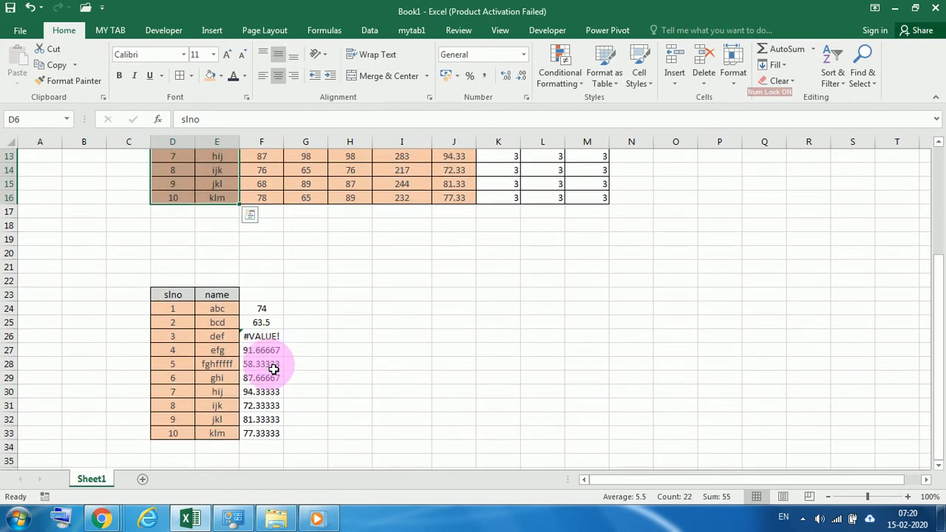
pyautogui.click(325, 380)
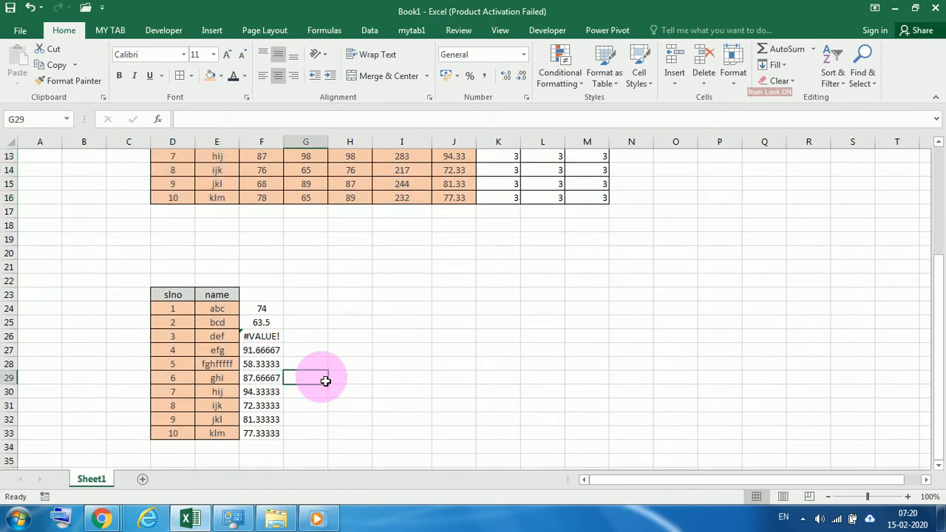
# Select the slno and name columns of the lower table, starting at D23, and open their context options.
pyautogui.scroll(-2, 325, 380)
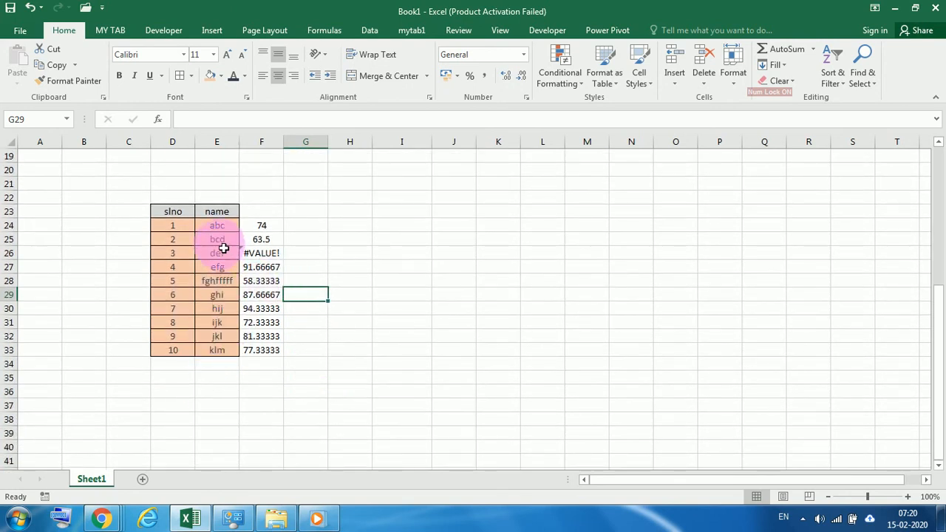
pyautogui.scroll(2, 248, 318)
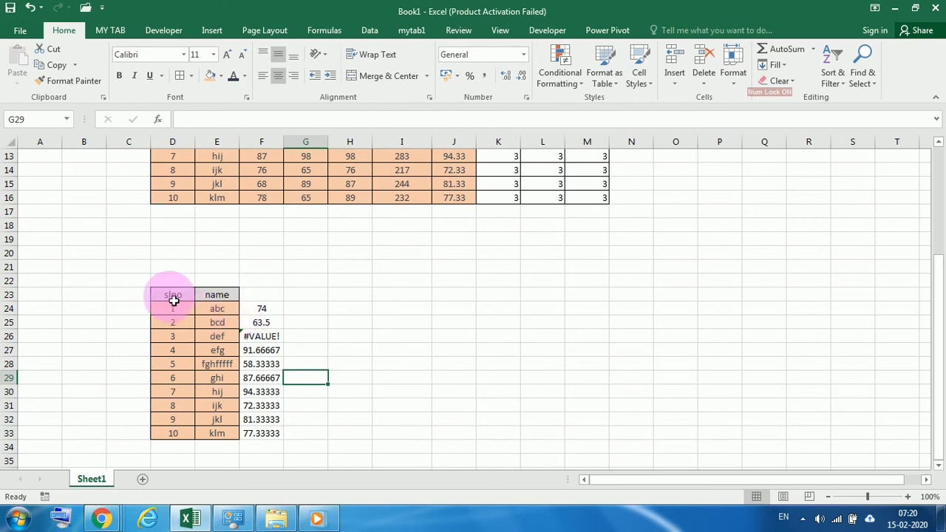
pyautogui.moveTo(173, 298); pyautogui.dragTo(212, 420)
pyautogui.rightClick(212, 420)
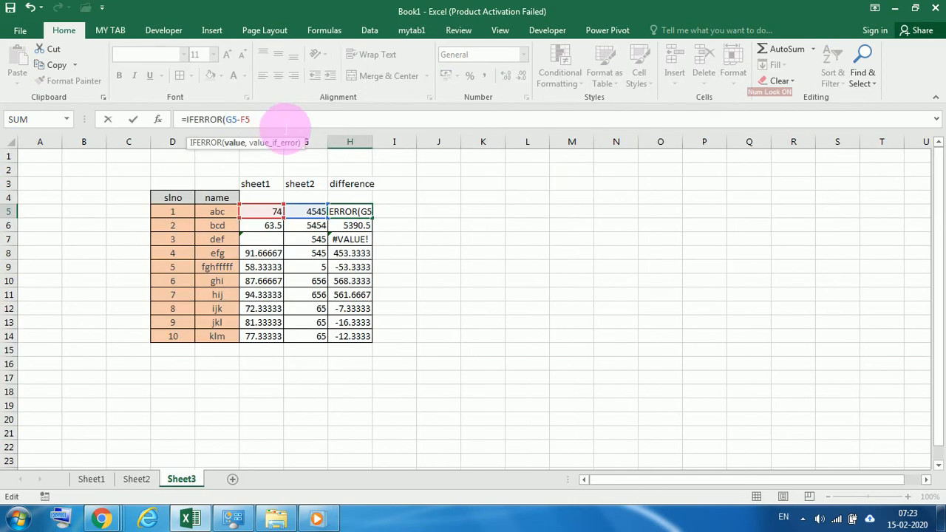
# Complete H5 on Sheet3 as =IFERROR(G5-F5,""), fill it down to H14 and check the formula in H7.
pyautogui.write(',"")')
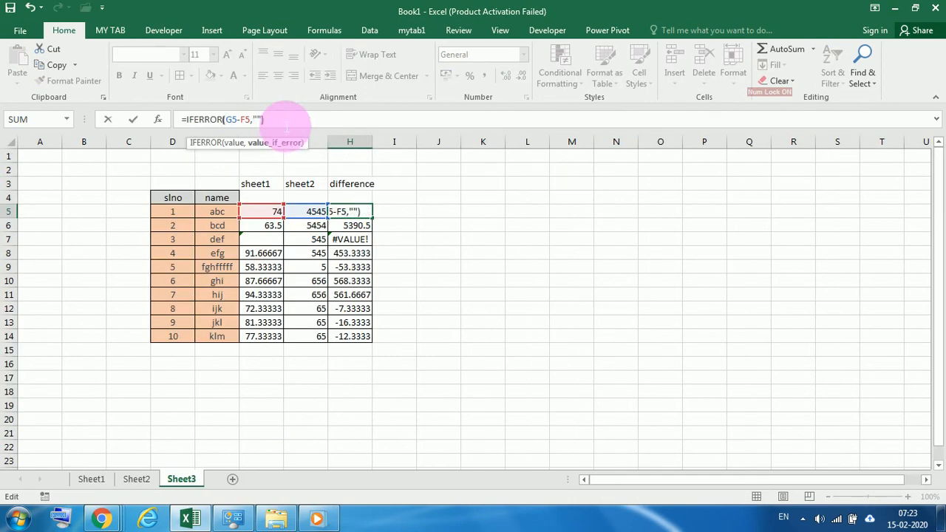
pyautogui.press('Return')
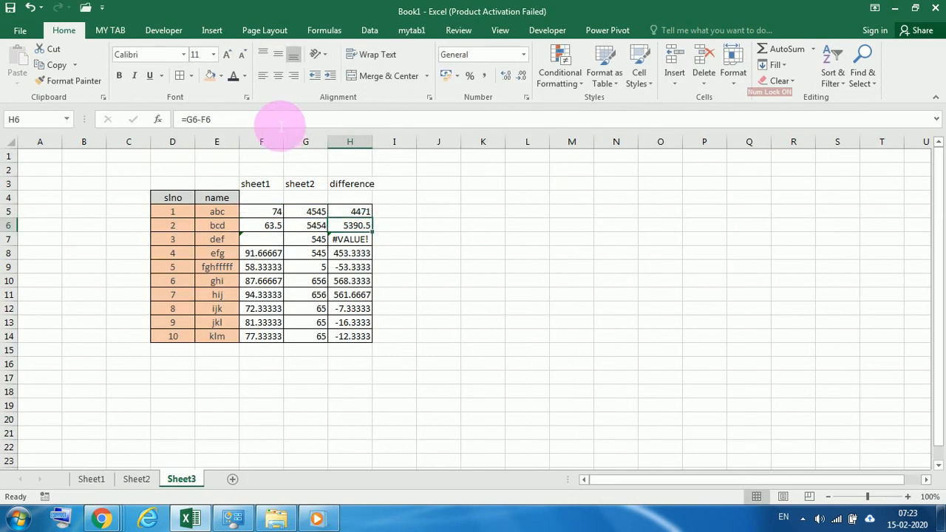
pyautogui.click(352, 213)
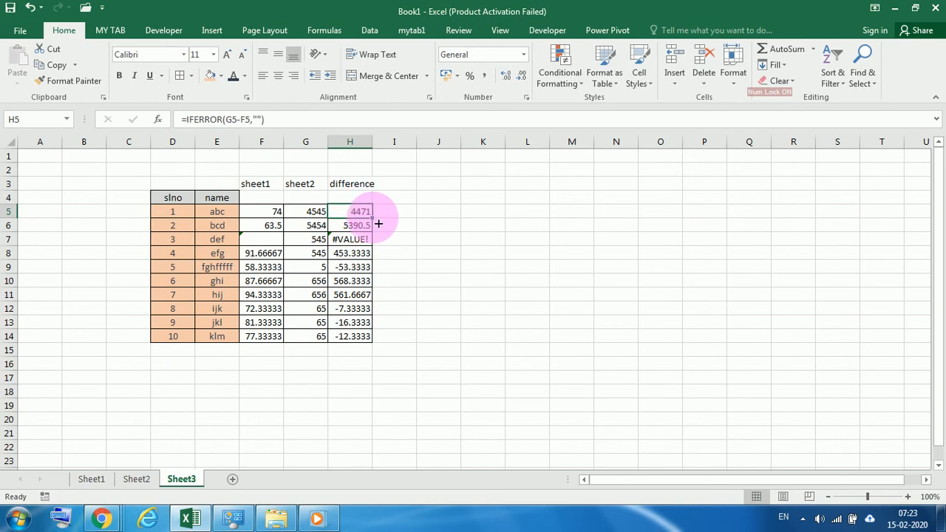
pyautogui.doubleClick(373, 219)
pyautogui.click(468, 315)
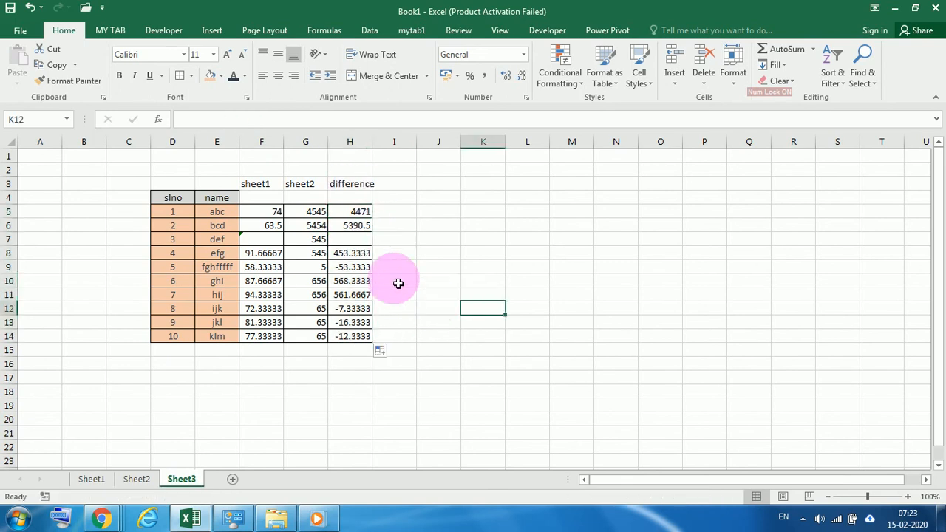
pyautogui.click(354, 240)
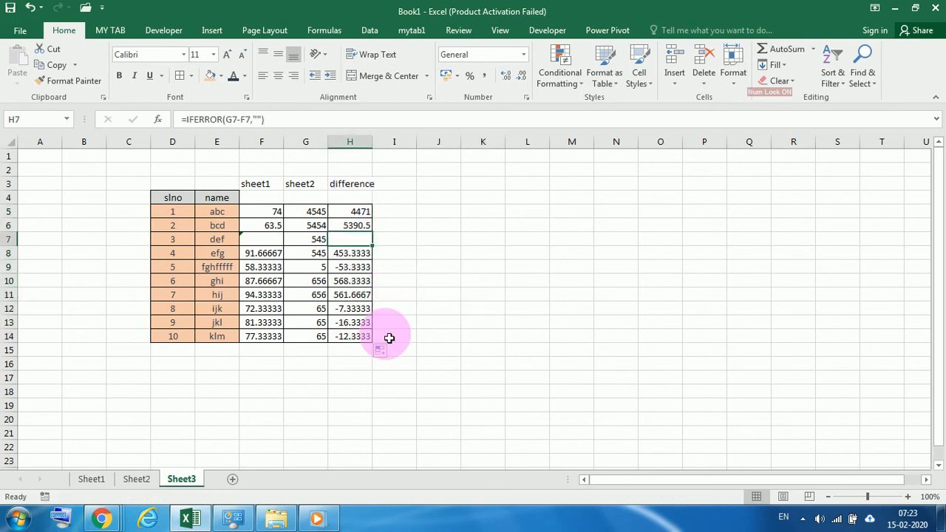